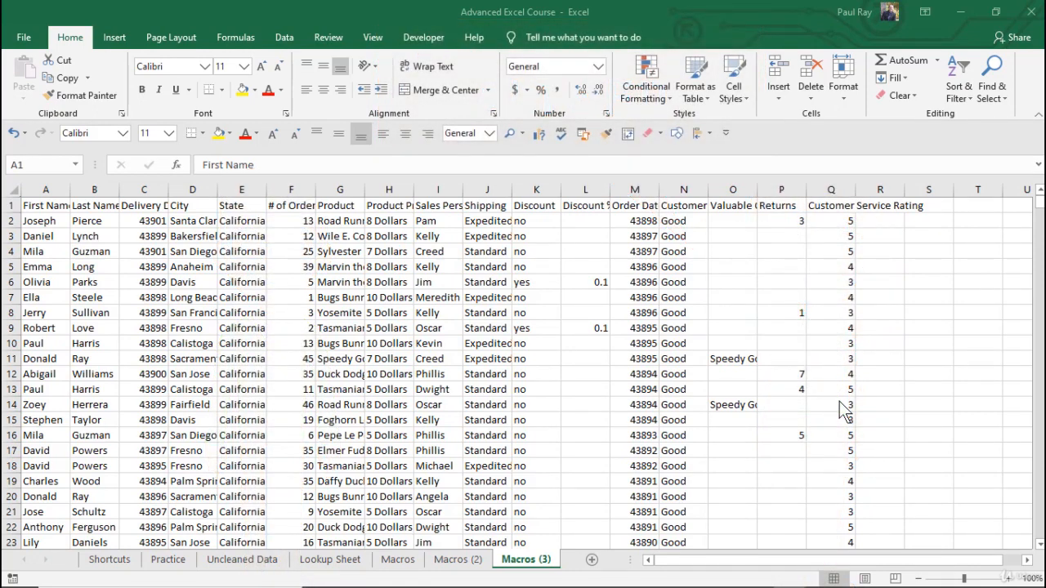
- Check in the ribbon customization options that Developer is enabled, apply the options, and display the Developer commands
{"action": "left_click", "coordinate": [825, 399]}
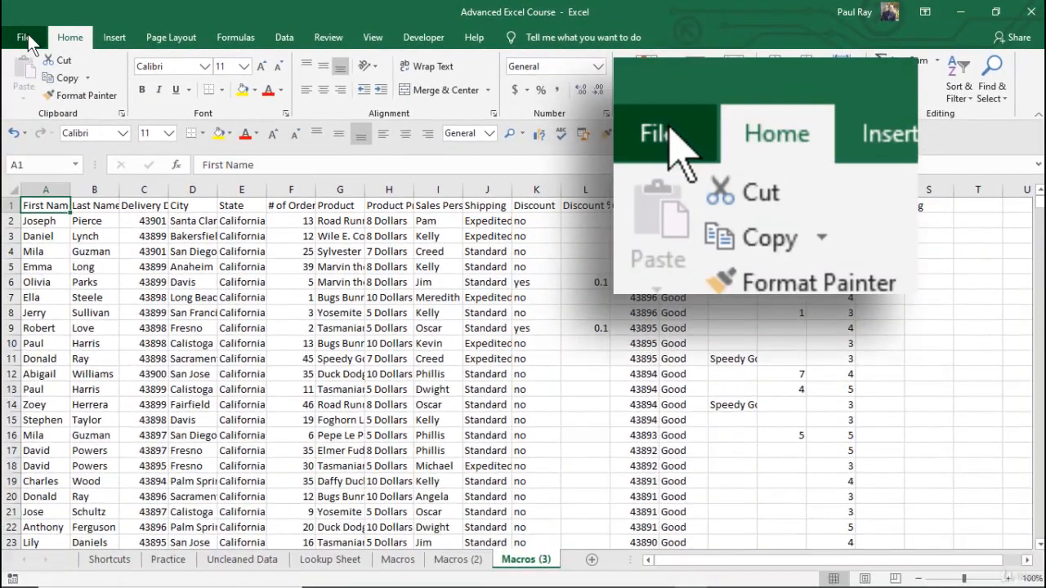
{"action": "left_click", "coordinate": [27, 38]}
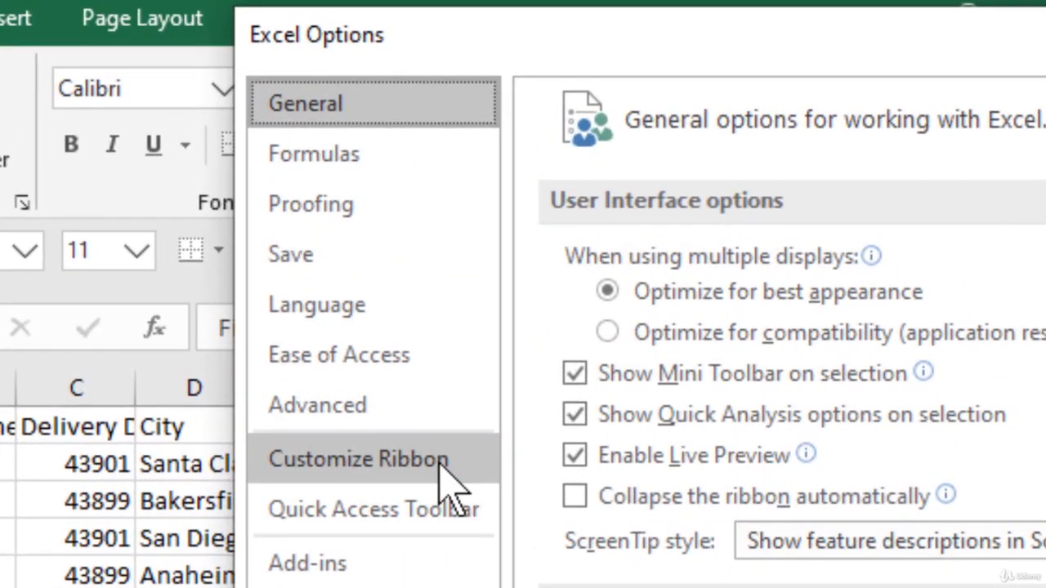
{"action": "left_click", "coordinate": [319, 265]}
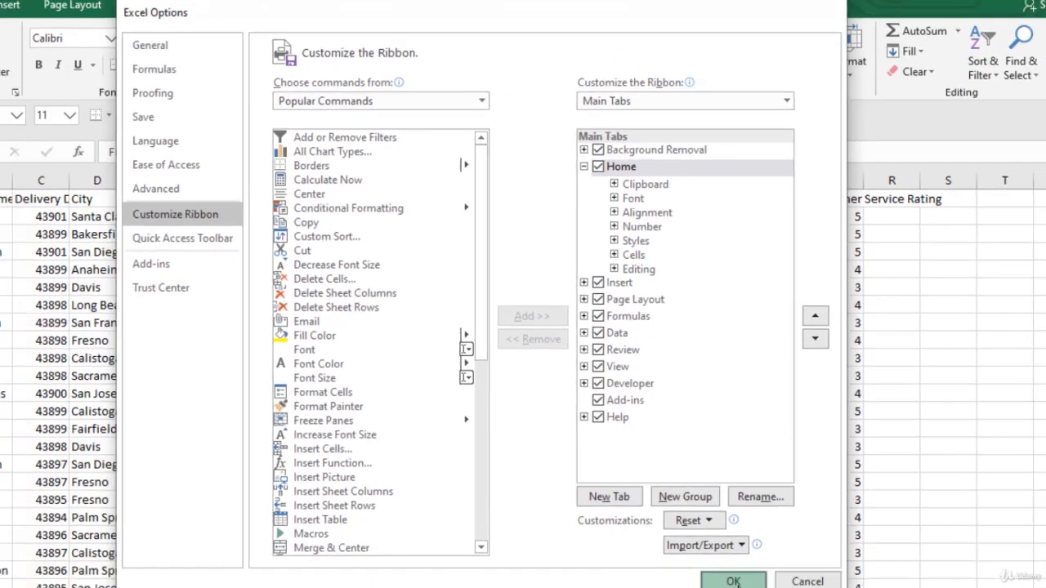
{"action": "left_click", "coordinate": [732, 581]}
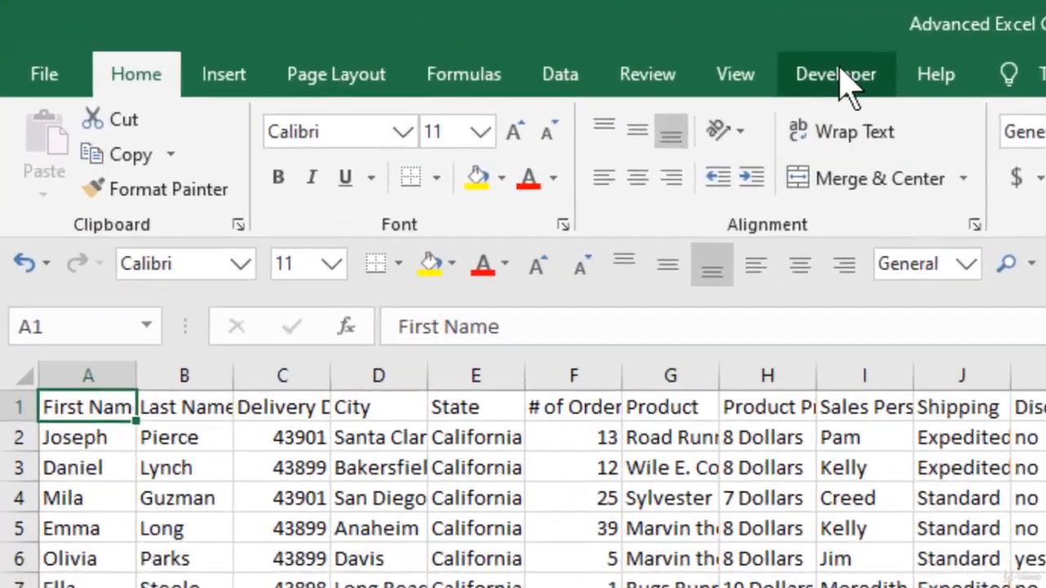
{"action": "left_click", "coordinate": [424, 37]}
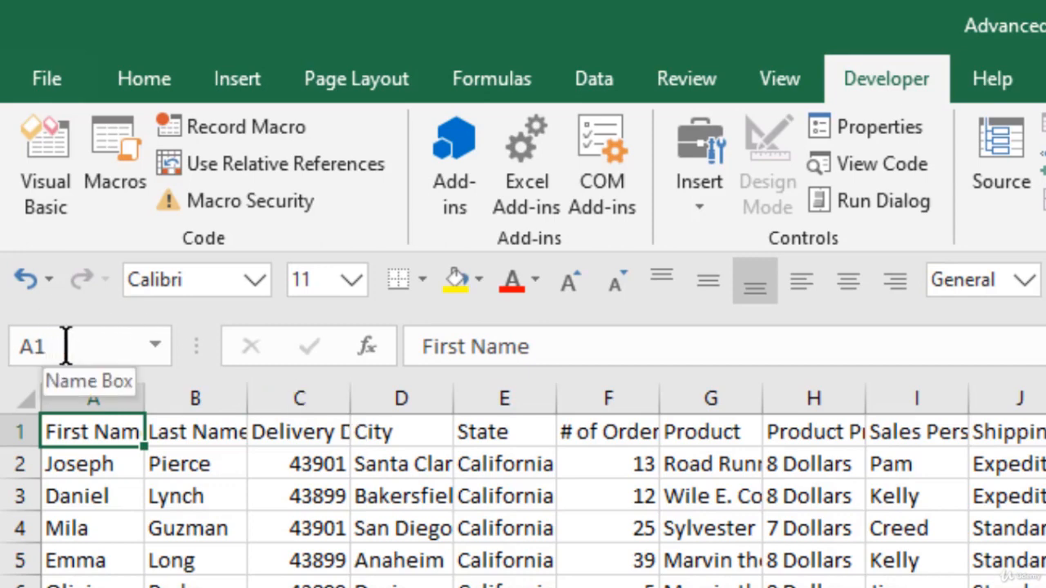
- Select several different cells, including F4, and check their cell references
{"action": "left_click", "coordinate": [562, 515]}
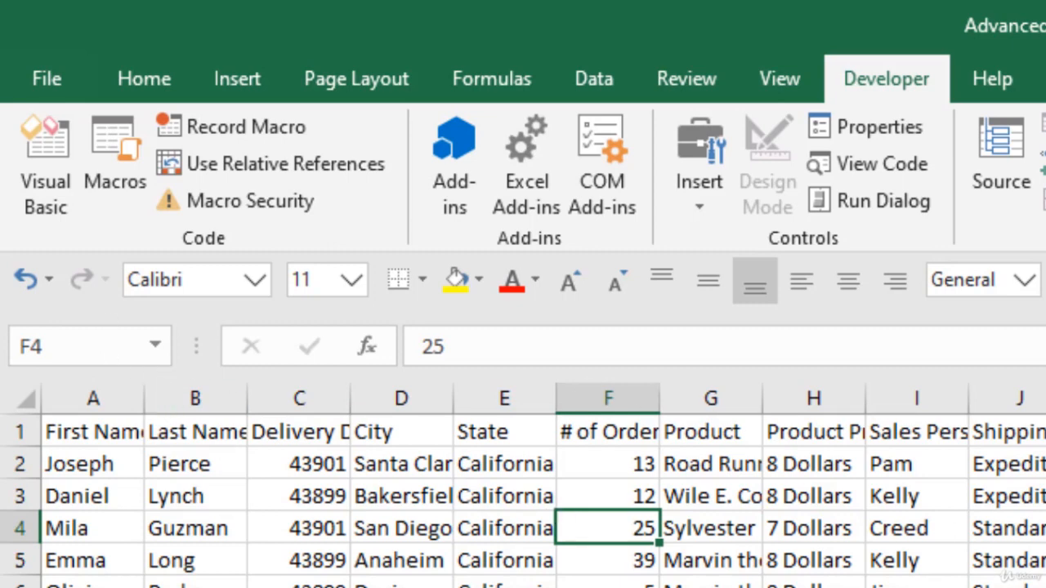
{"action": "left_click", "coordinate": [1045, 498]}
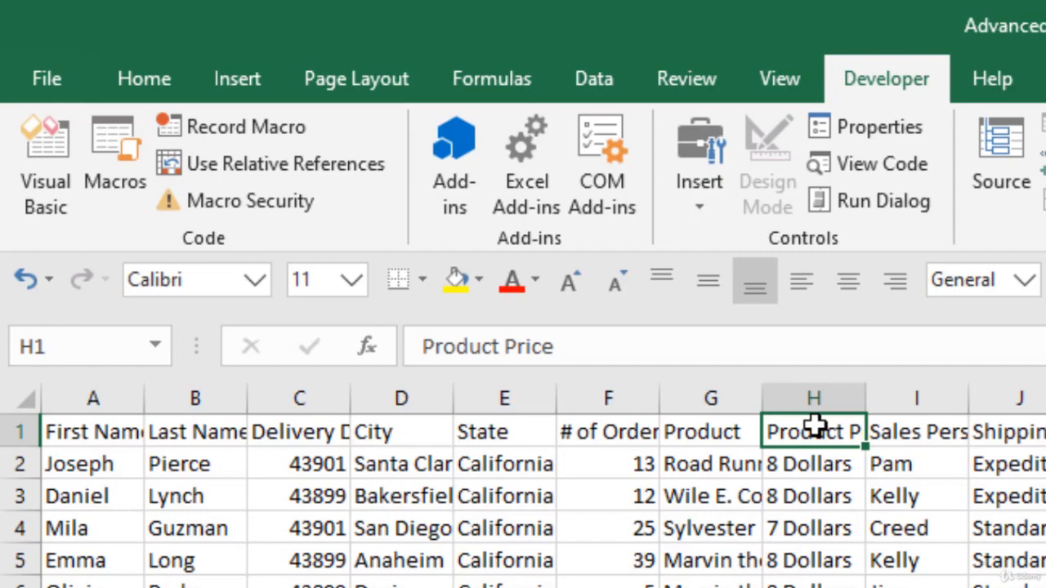
{"action": "key", "text": "Right"}
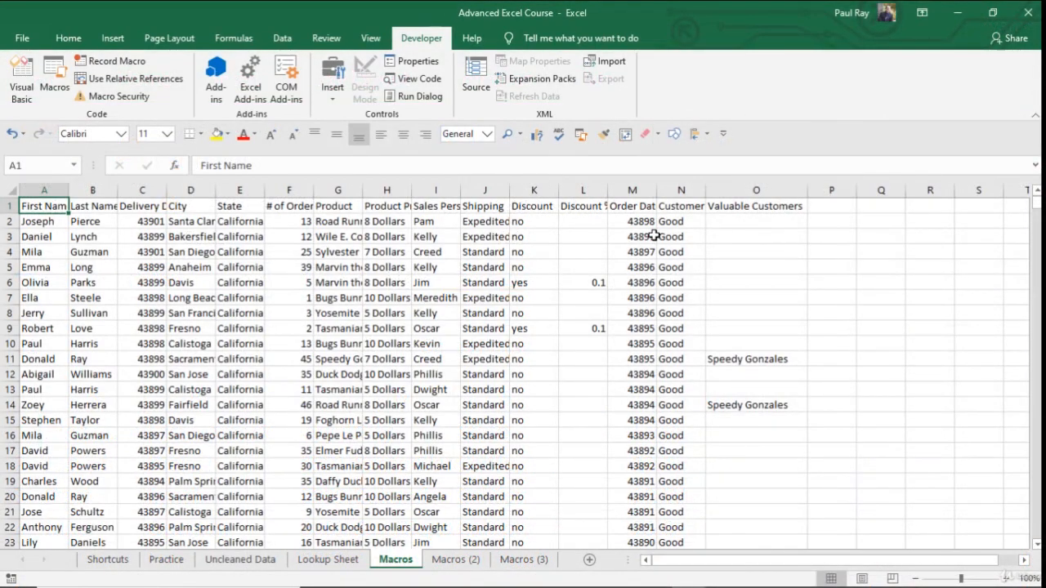
- Zoom the Macros worksheet to cell O11 and bring the empty columns beside it into view
{"action": "left_click", "coordinate": [765, 361]}
{"action": "key", "text": "alt"}
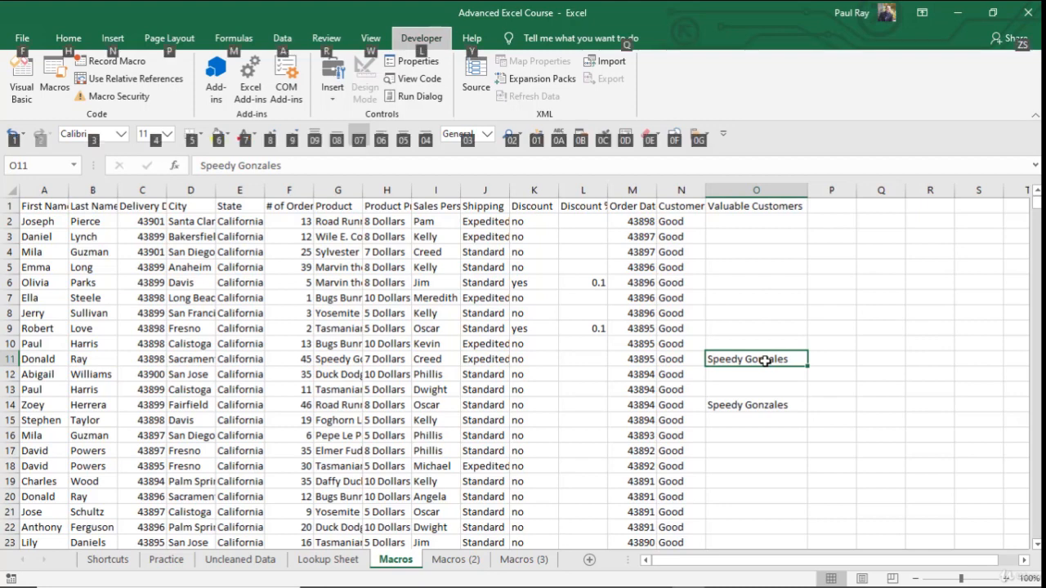
{"action": "key", "text": "w"}
{"action": "key", "text": "g"}
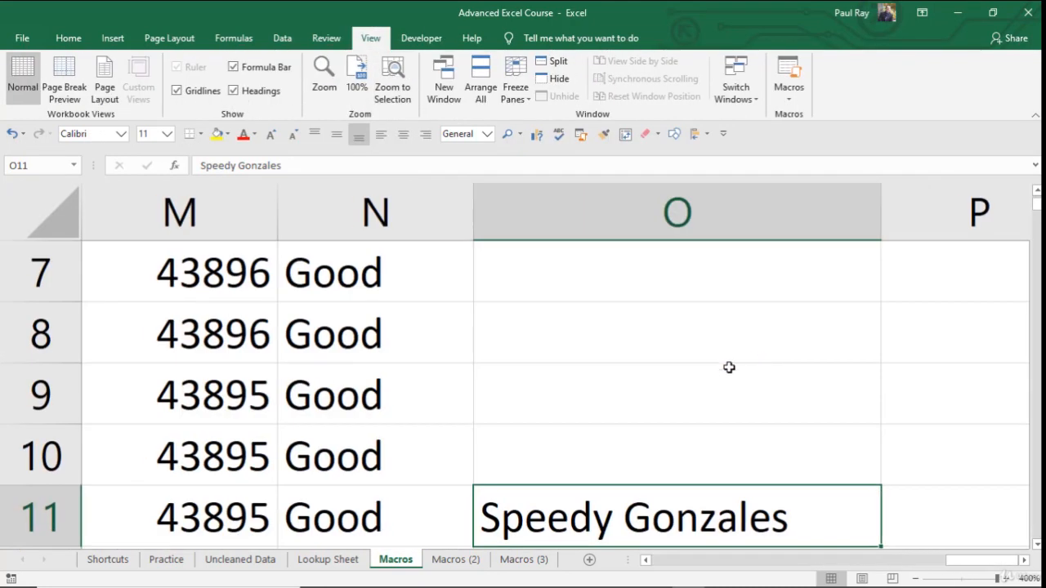
{"action": "left_click", "coordinate": [1023, 559]}
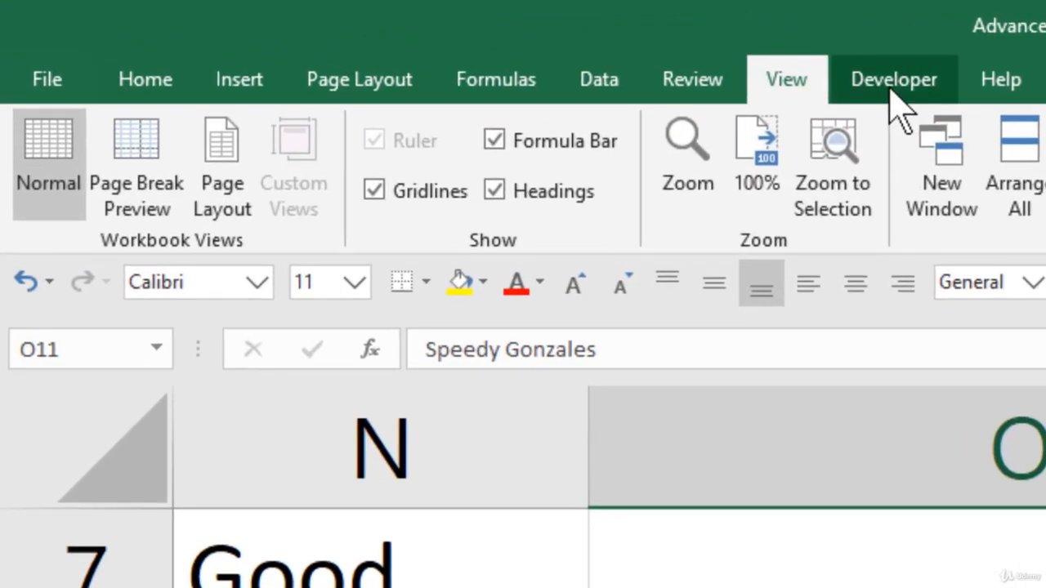
- Start recording a macro named copy, stored in This Workbook
{"action": "left_click", "coordinate": [418, 39]}
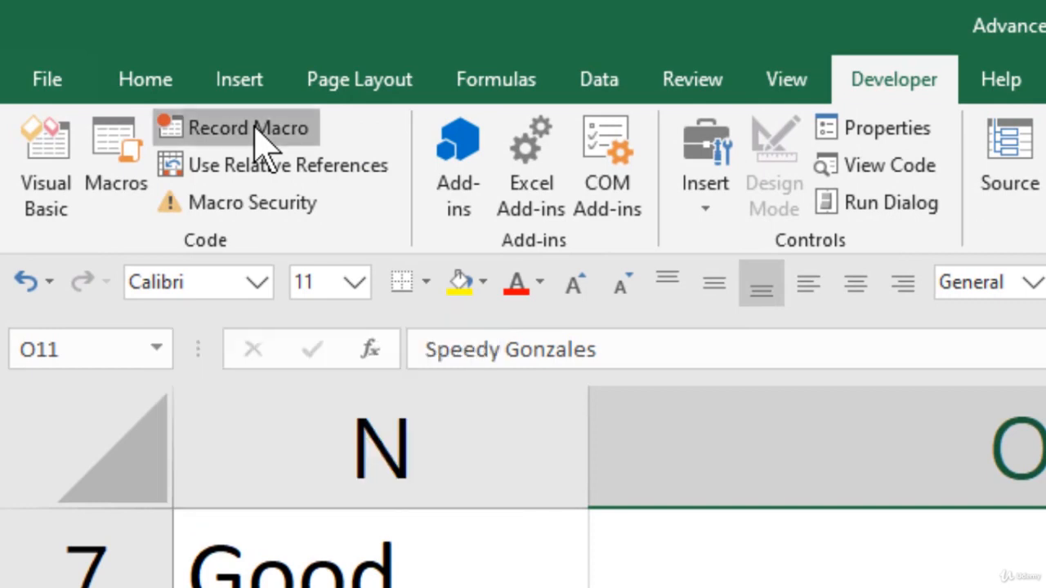
{"action": "left_click", "coordinate": [257, 133]}
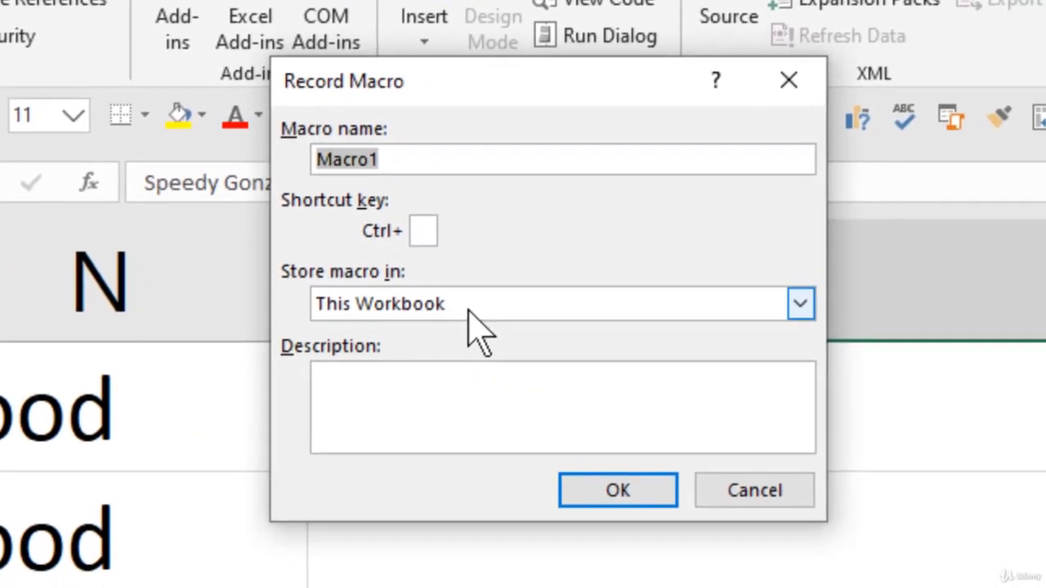
{"action": "type", "text": "copy"}
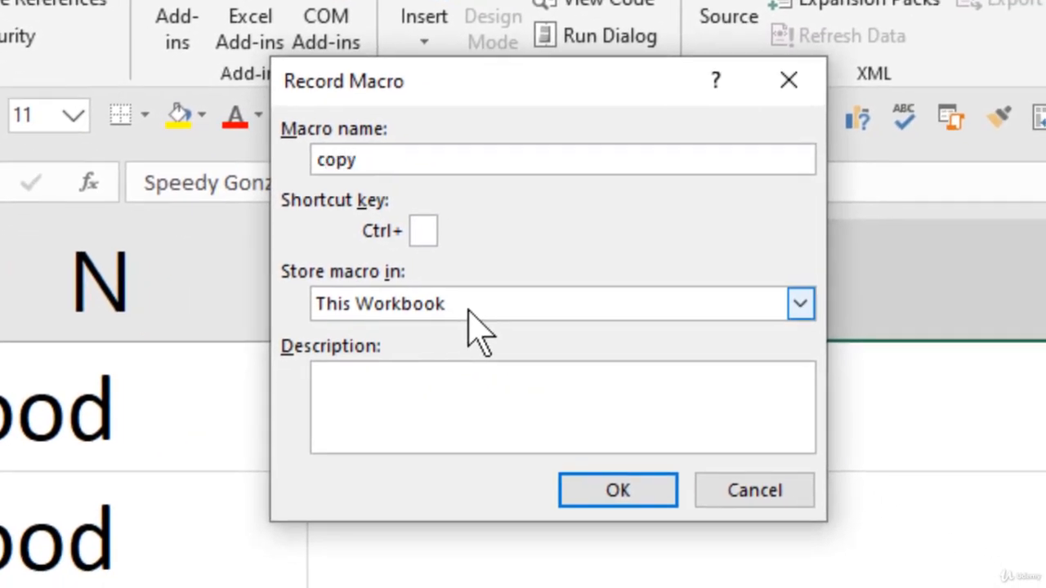
{"action": "left_click", "coordinate": [635, 491]}
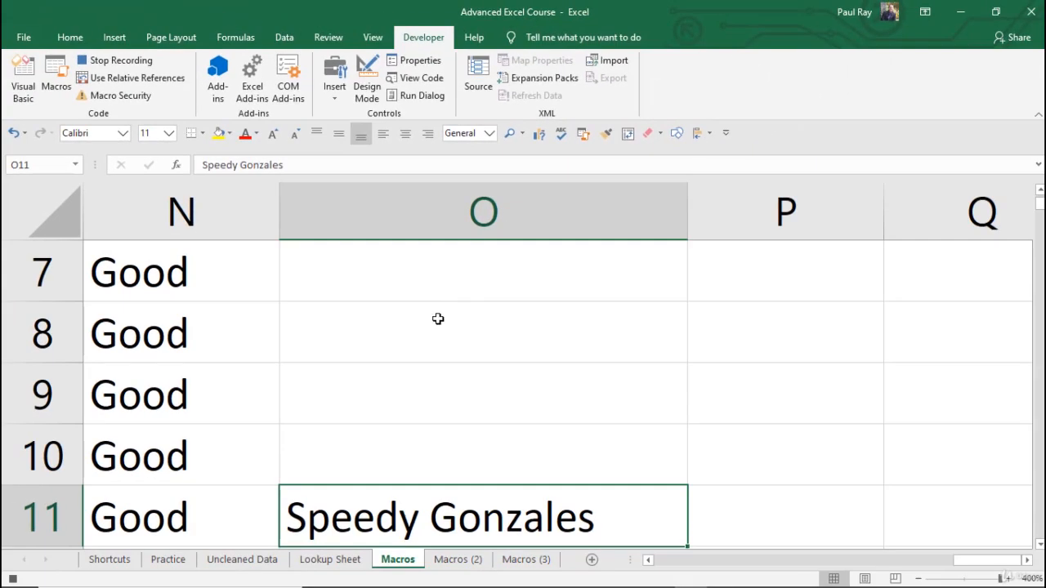
- Select cells O8, O11 and O10 with the Visual Basic editor open to examine how the recorded code follows the selection
{"action": "left_click", "coordinate": [513, 330]}
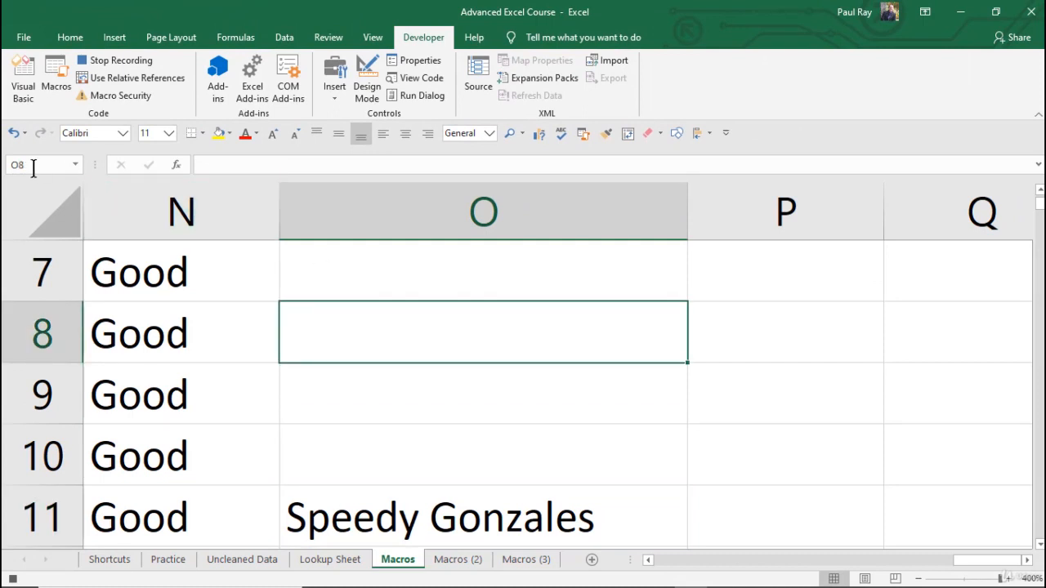
{"action": "left_click", "coordinate": [470, 517]}
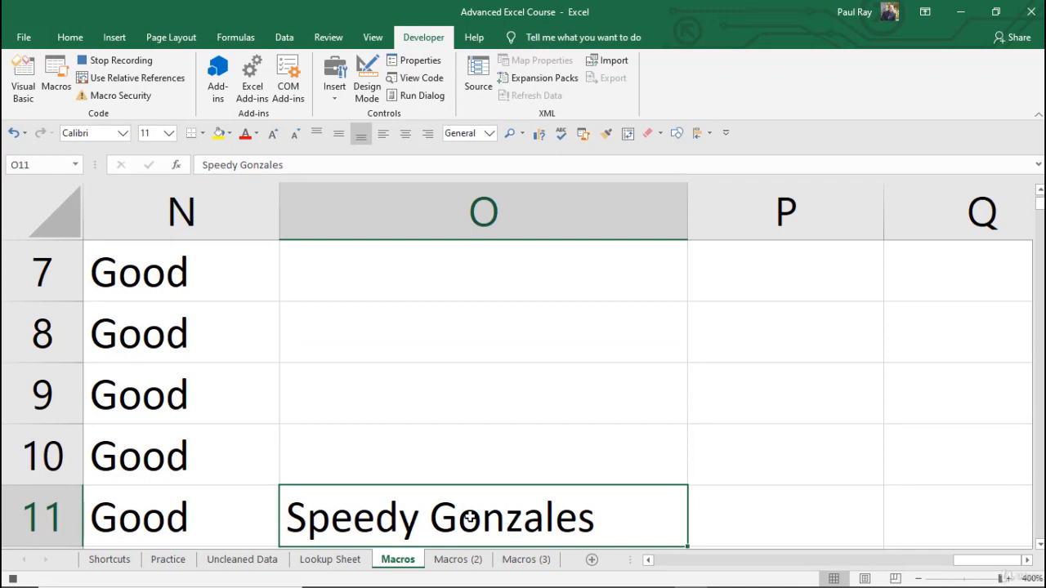
{"action": "left_click", "coordinate": [25, 90]}
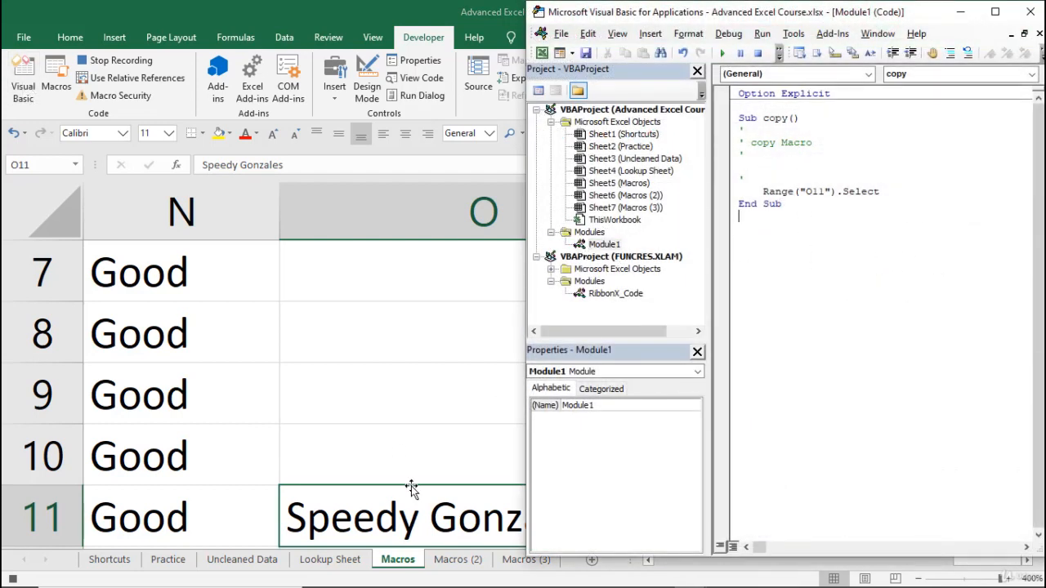
{"action": "left_click", "coordinate": [398, 451]}
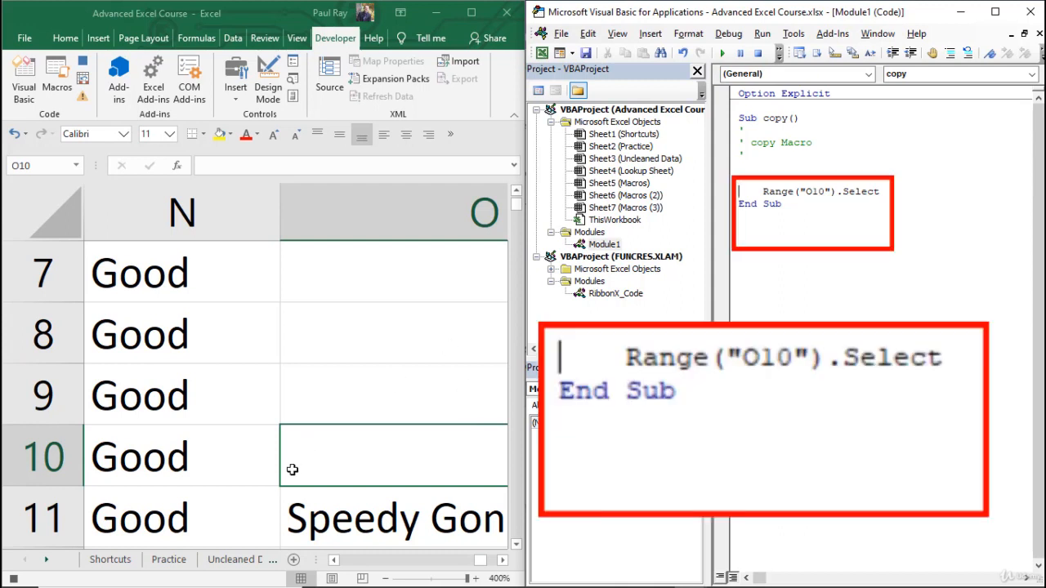
- Copy cell O11 into P11 and stop the macro recording
{"action": "left_click", "coordinate": [403, 527]}
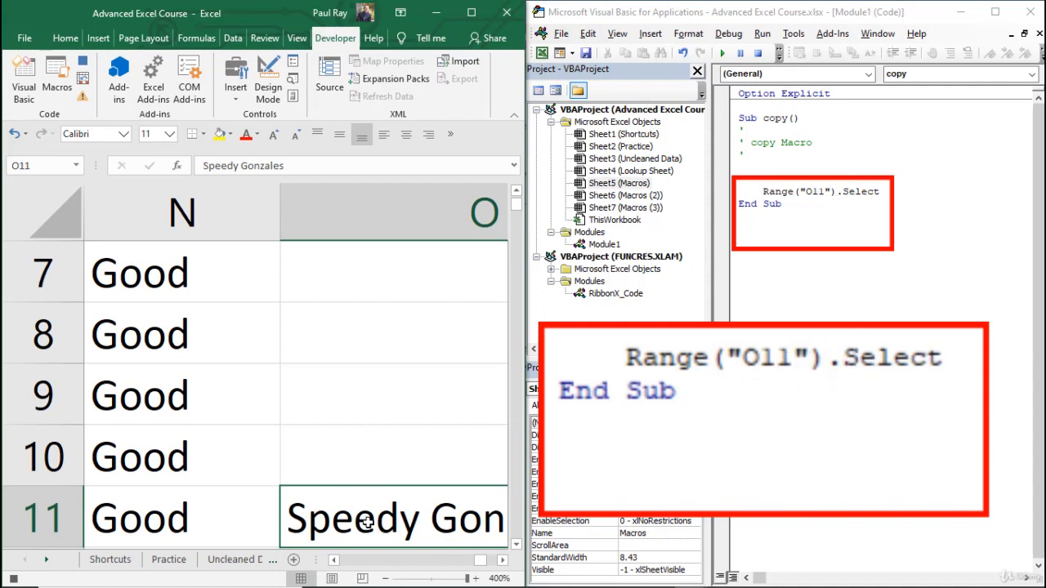
{"action": "key", "text": "ctrl+c"}
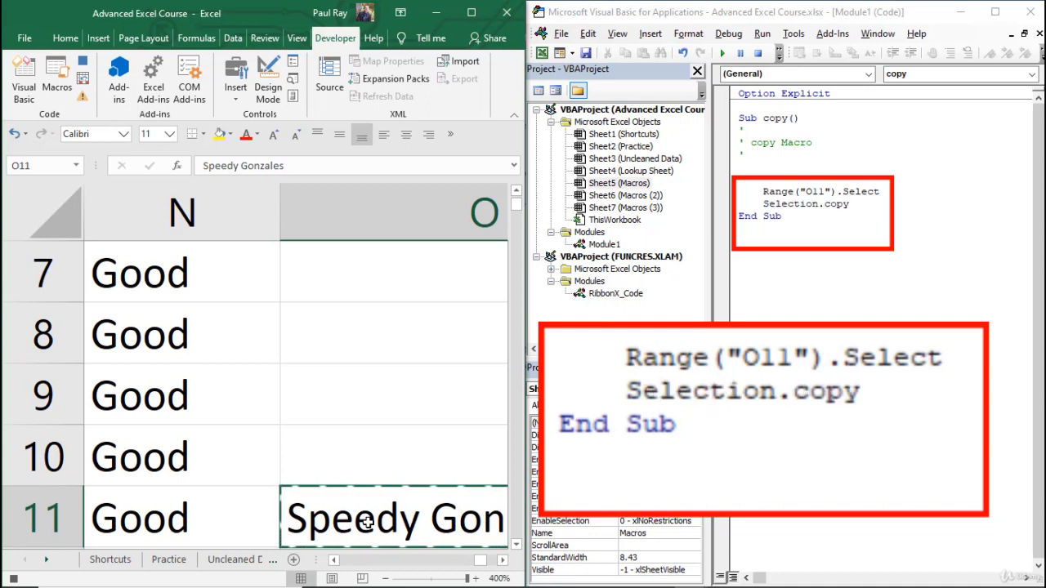
{"action": "key", "text": "Right"}
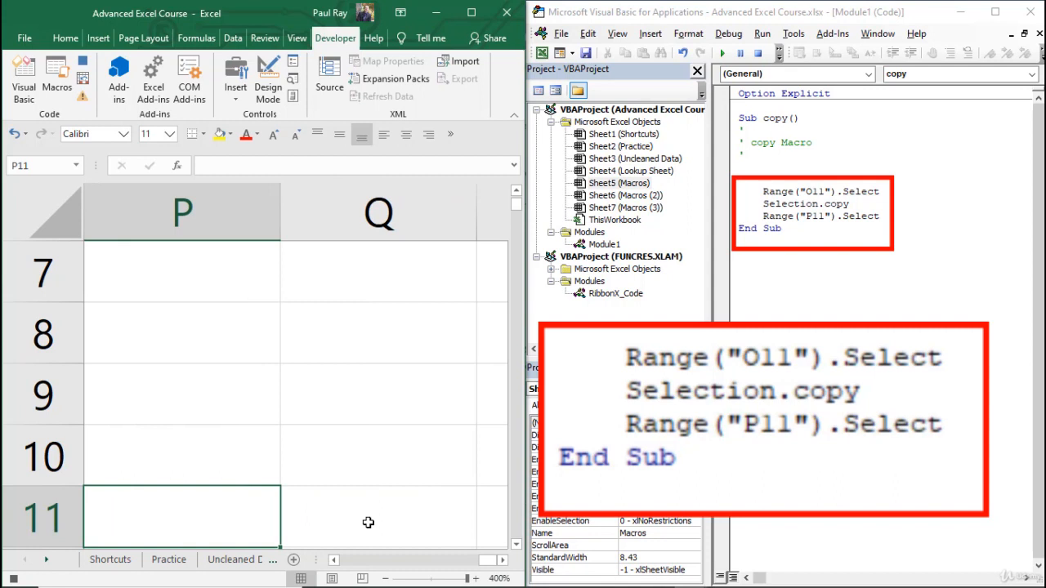
{"action": "key", "text": "ctrl+v"}
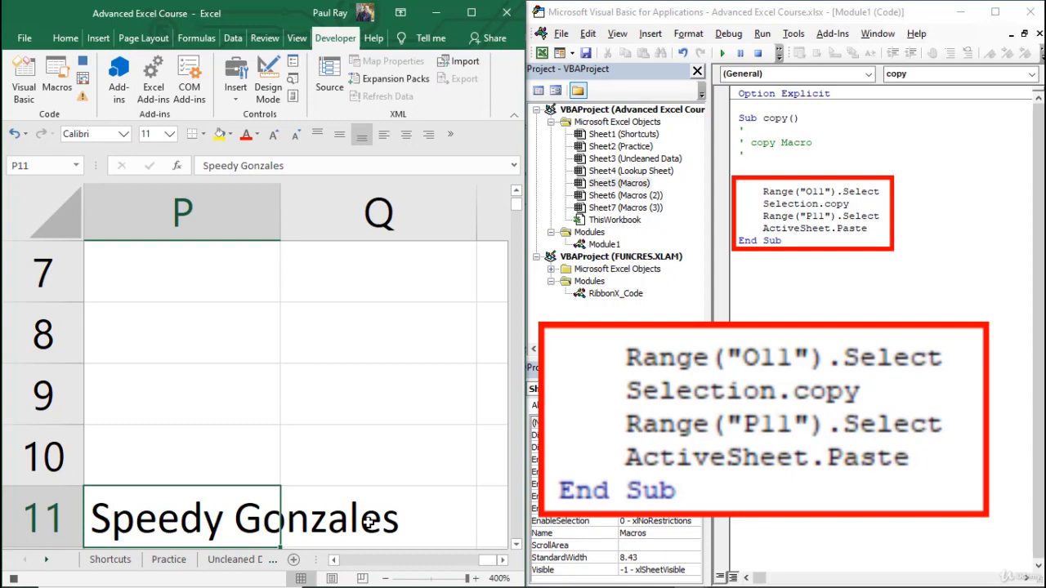
{"action": "key", "text": "Escape"}
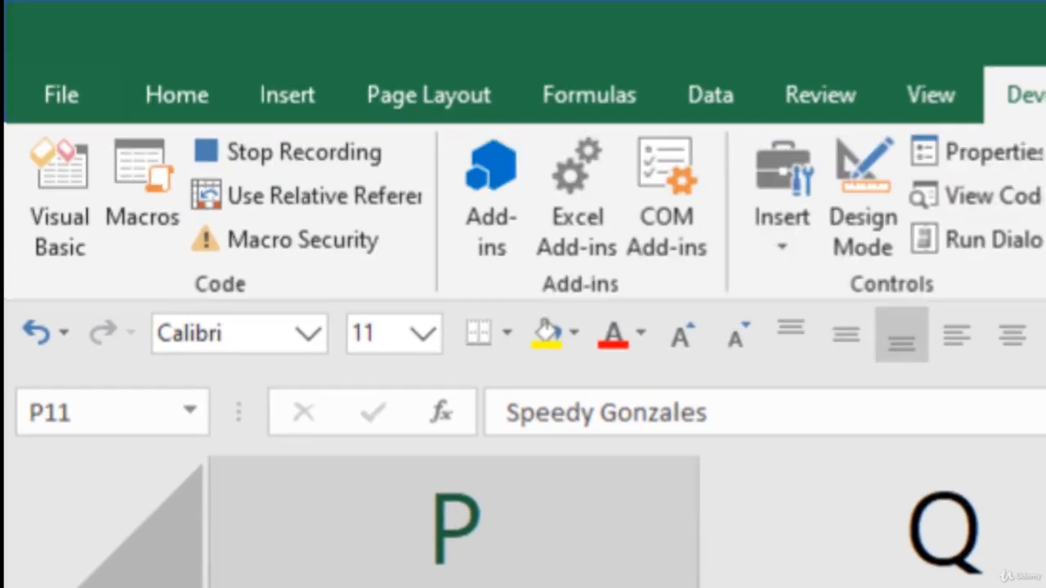
{"action": "left_click", "coordinate": [357, 152]}
- Check the source and pasted cells in row 11 and clear the contents of P11
{"action": "key", "text": "Left"}
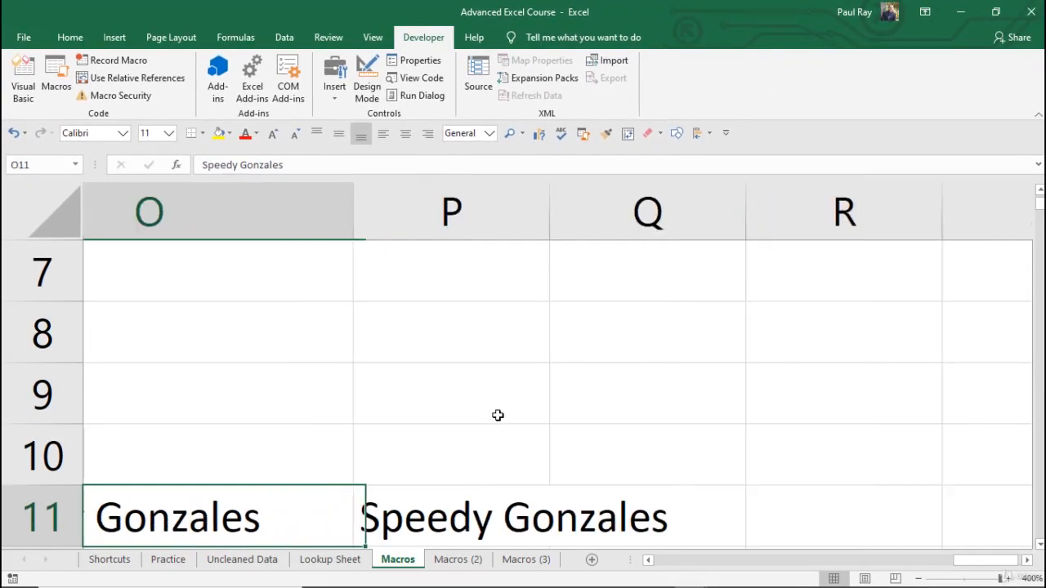
{"action": "key", "text": "Left"}
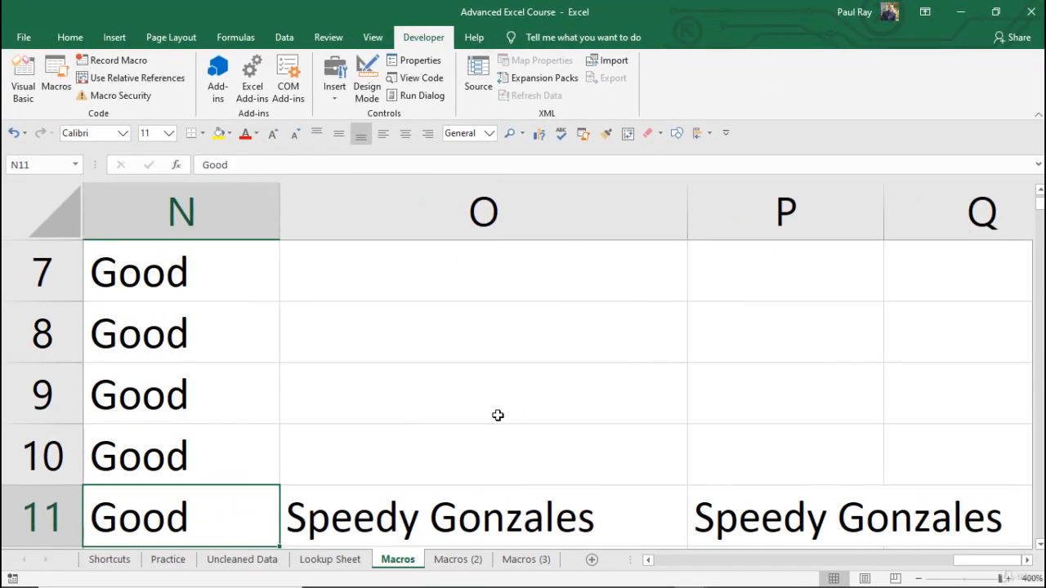
{"action": "left_click", "coordinate": [504, 519]}
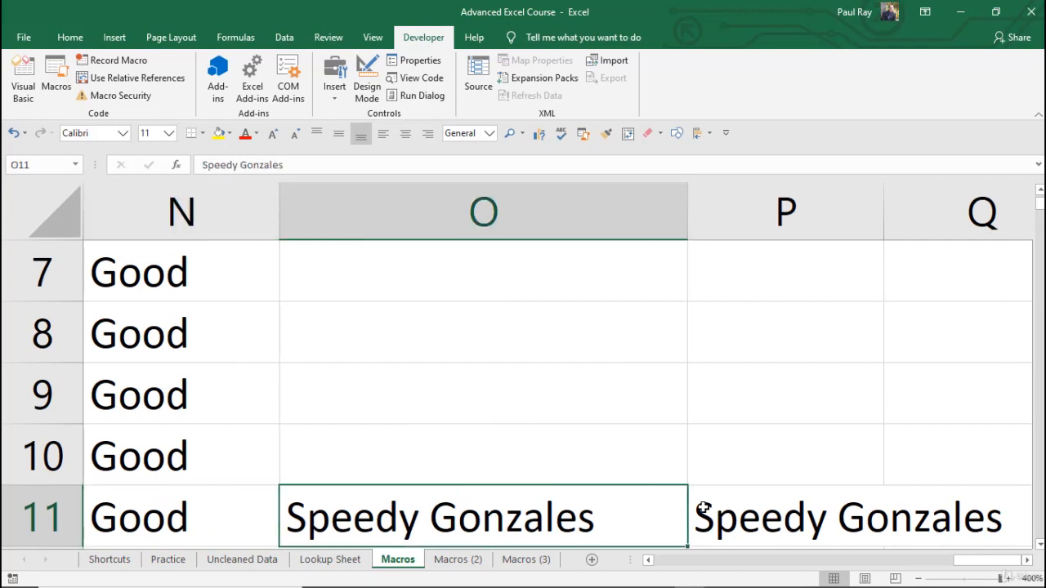
{"action": "left_click", "coordinate": [765, 508]}
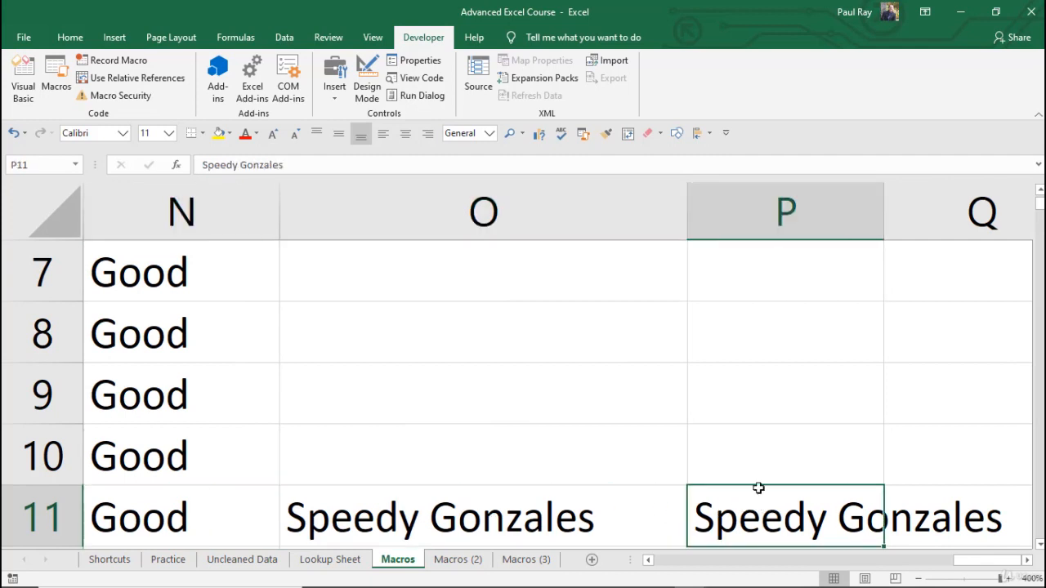
{"action": "left_click", "coordinate": [226, 326]}
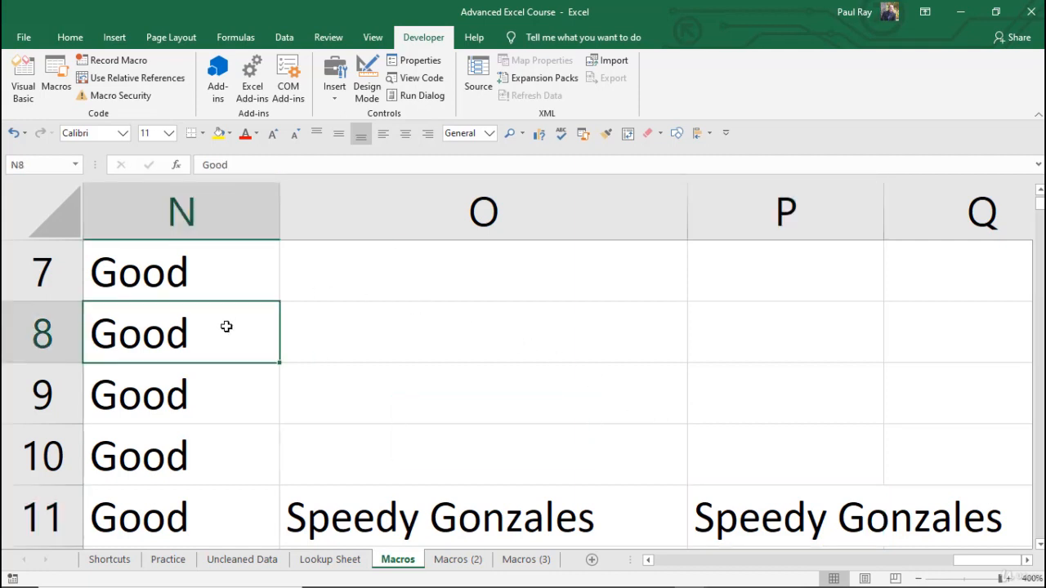
{"action": "left_click", "coordinate": [756, 510]}
{"action": "key", "text": "Delete"}
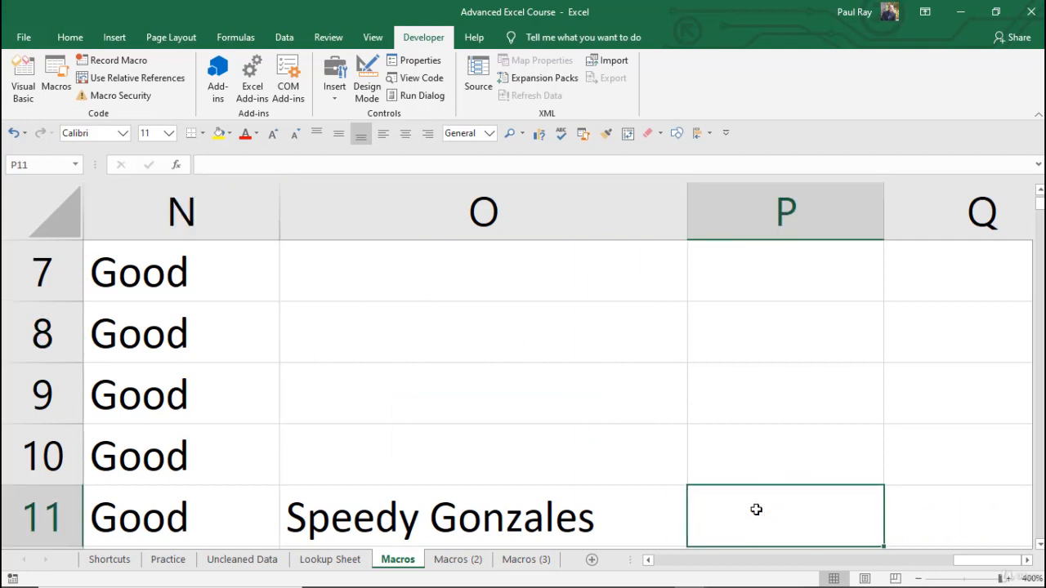
- Run the copy macro with N8 as the active cell, and select cell O8
{"action": "left_click", "coordinate": [215, 340]}
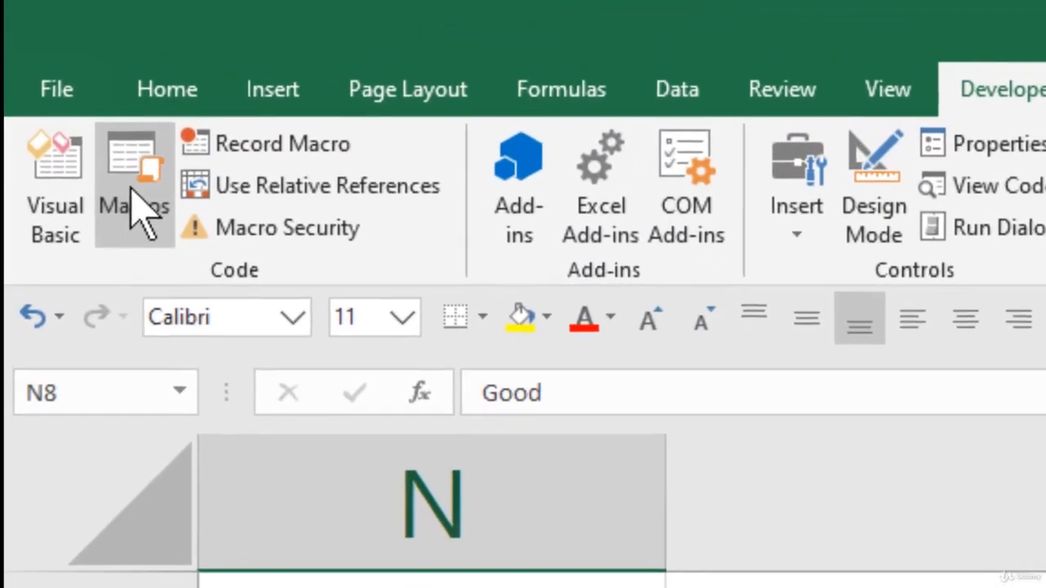
{"action": "left_click", "coordinate": [56, 80]}
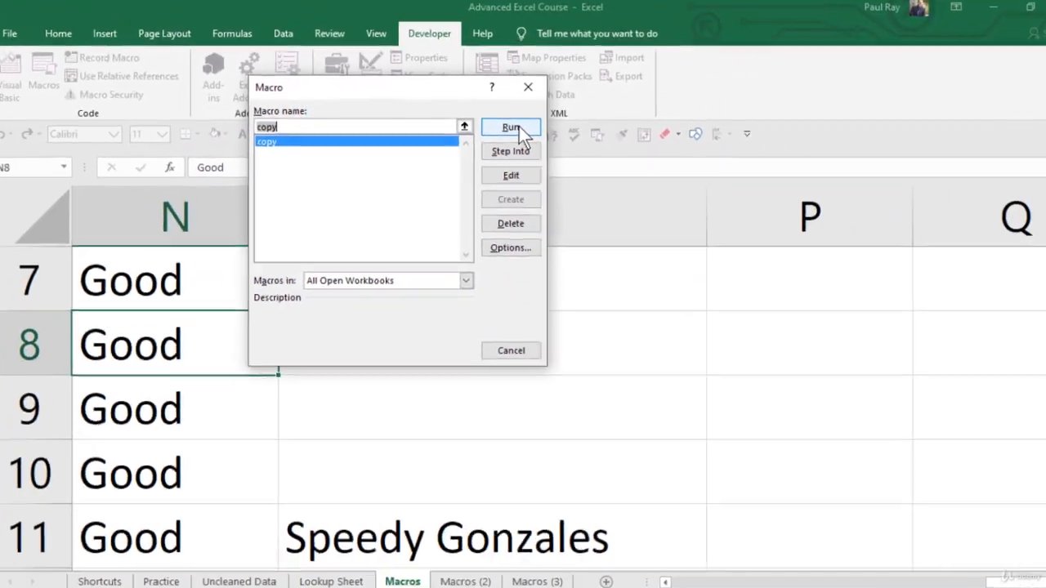
{"action": "left_click", "coordinate": [510, 127]}
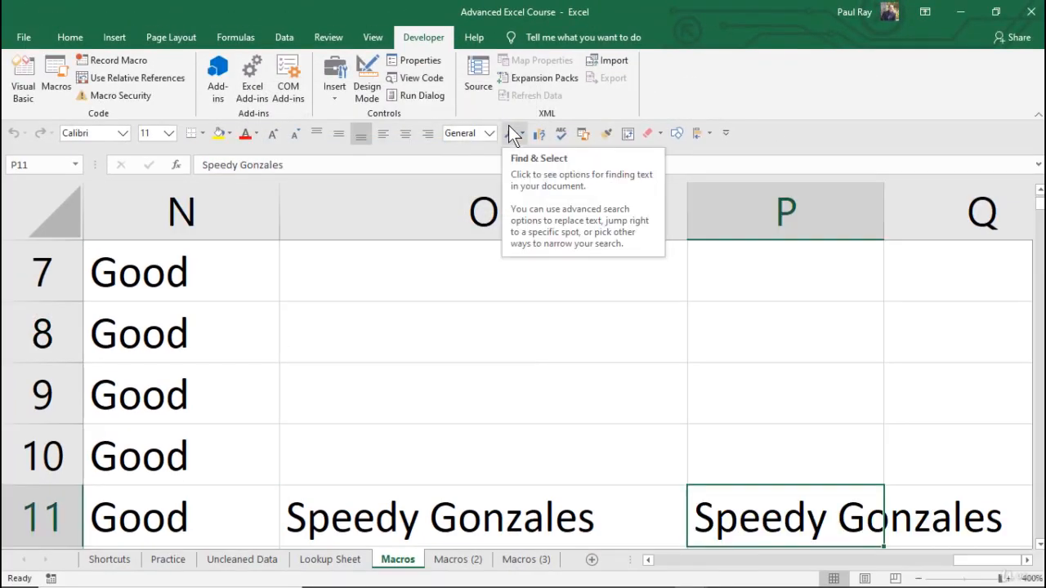
{"action": "left_click", "coordinate": [214, 321]}
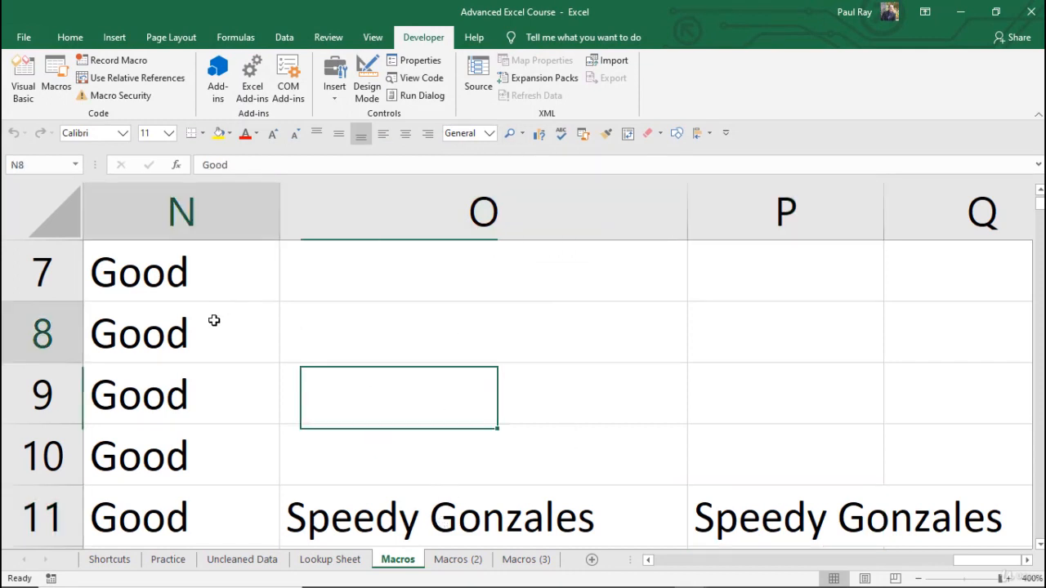
{"action": "left_click", "coordinate": [378, 324]}
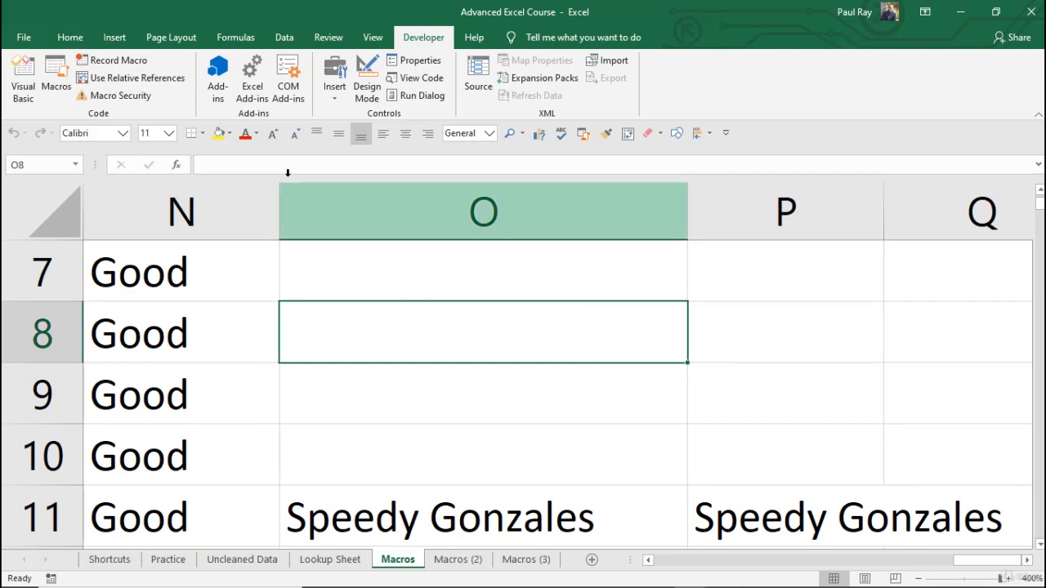
- Compare cells O11 and P11 with N8 and O8, and clear the contents of P11
{"action": "left_click", "coordinate": [168, 76]}
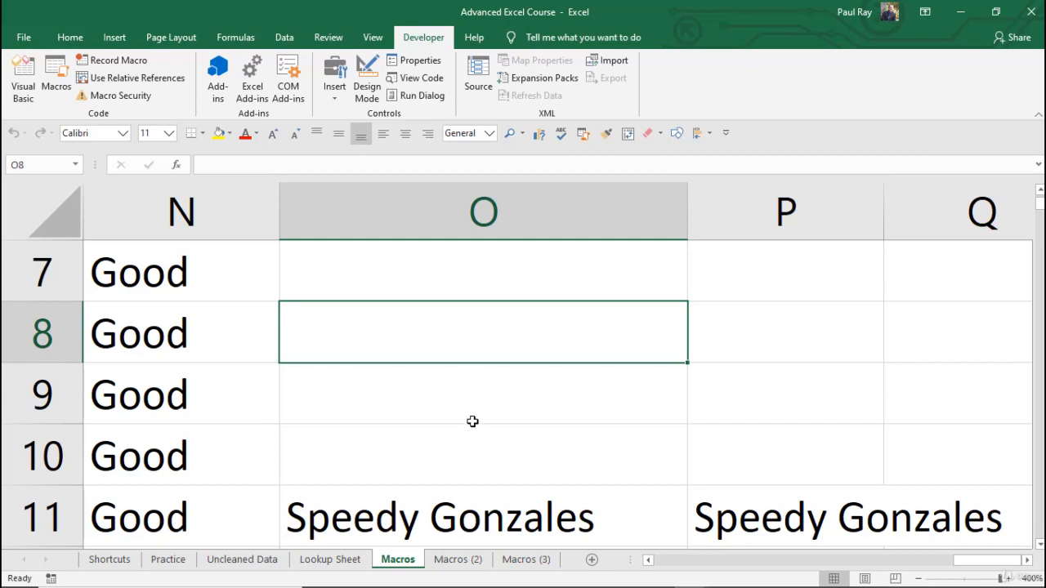
{"action": "left_click", "coordinate": [420, 526]}
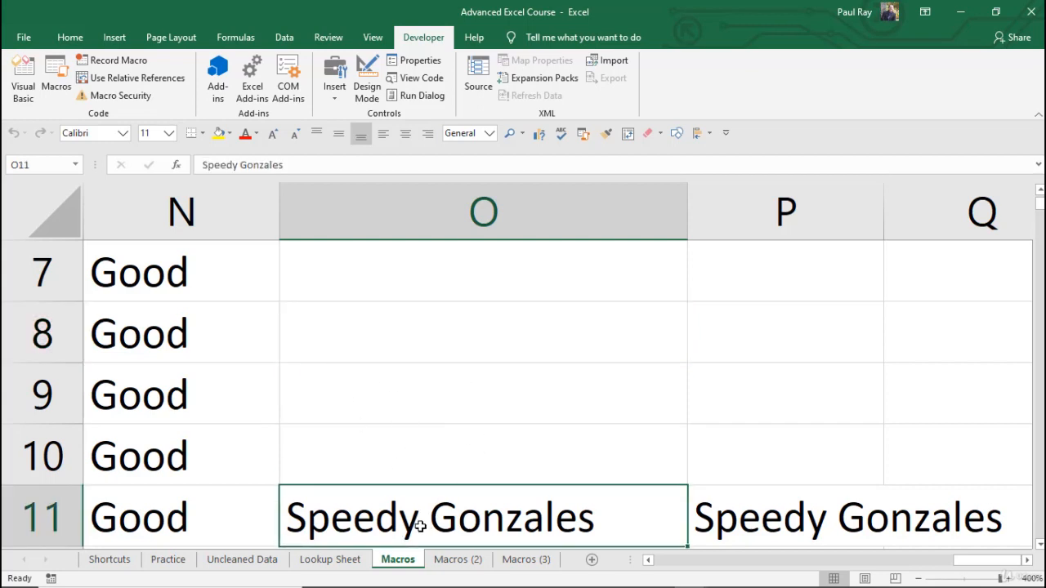
{"action": "left_click", "coordinate": [759, 504]}
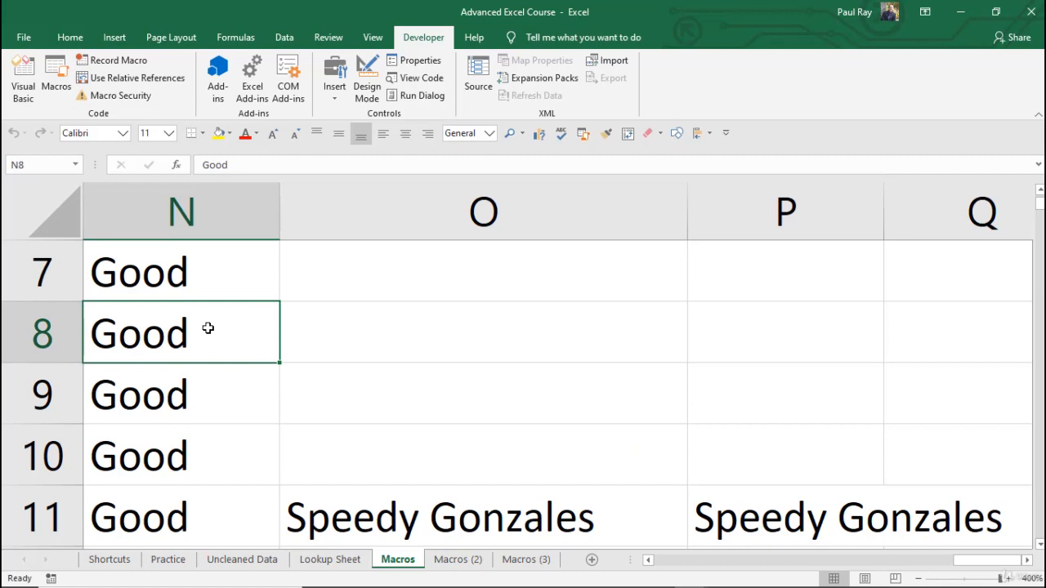
{"action": "left_click", "coordinate": [369, 328]}
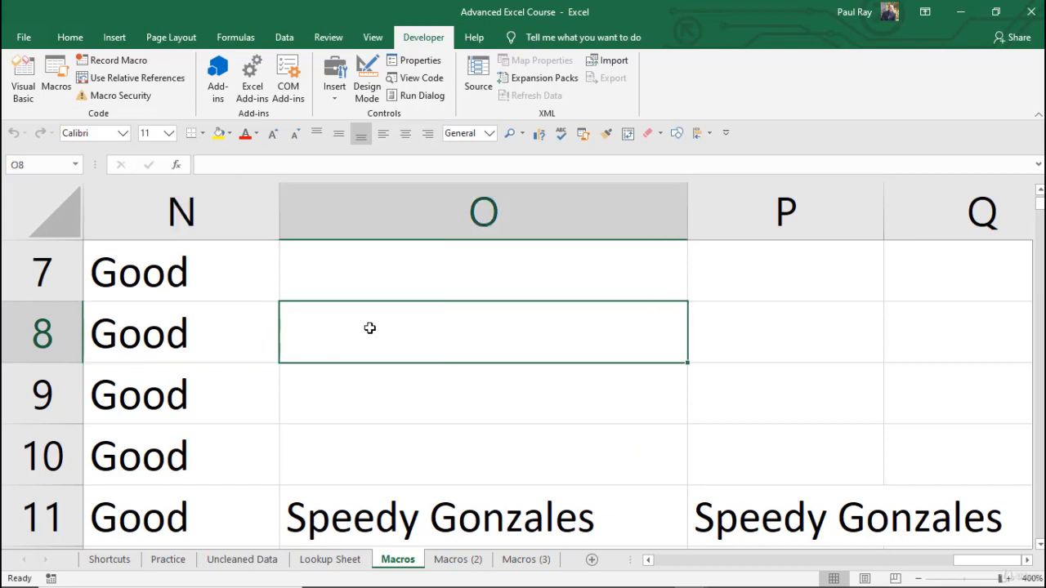
{"action": "left_click", "coordinate": [773, 524]}
{"action": "key", "text": "Delete"}
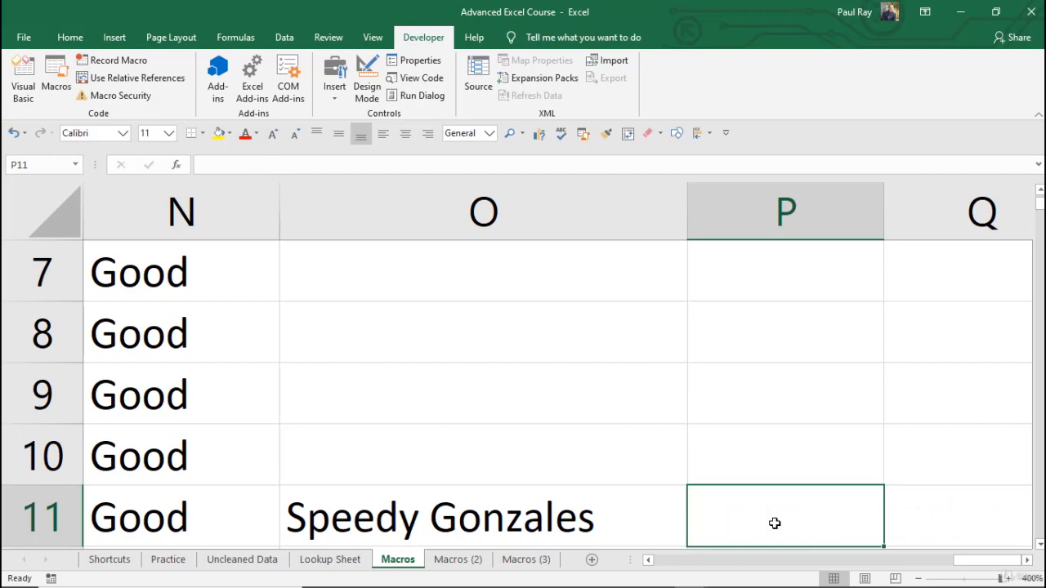
- Start recording a macro named copy_rel in this workbook with O11 as the active cell, and turn on relative references
{"action": "left_click", "coordinate": [455, 518]}
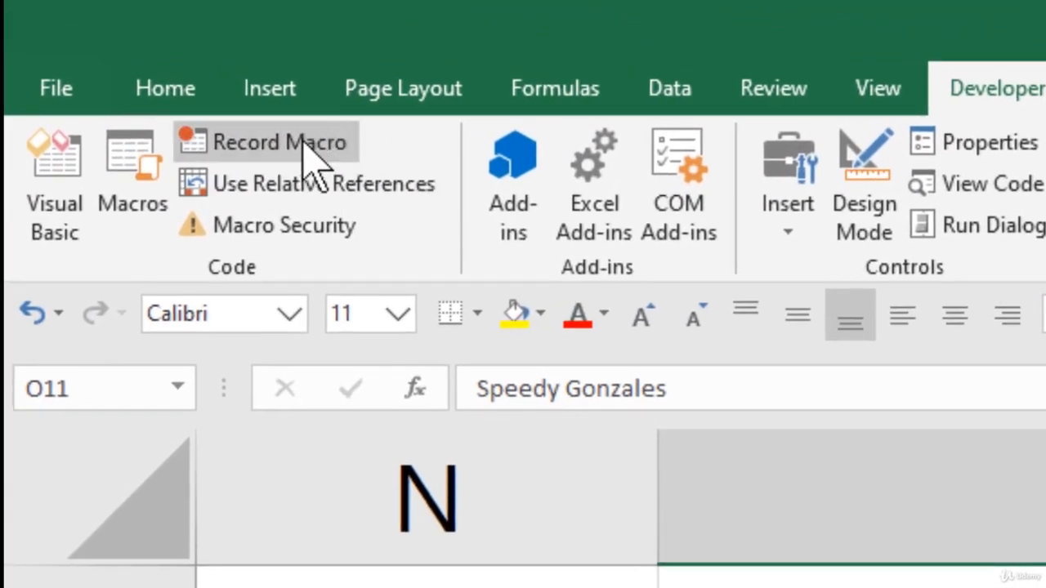
{"action": "left_click", "coordinate": [164, 82]}
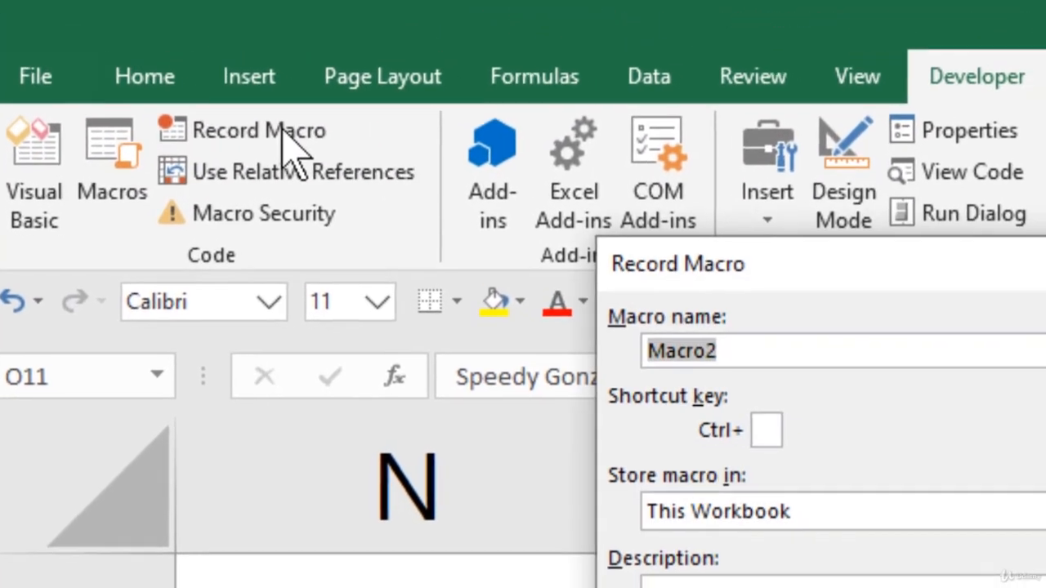
{"action": "type", "text": "copy_r"}
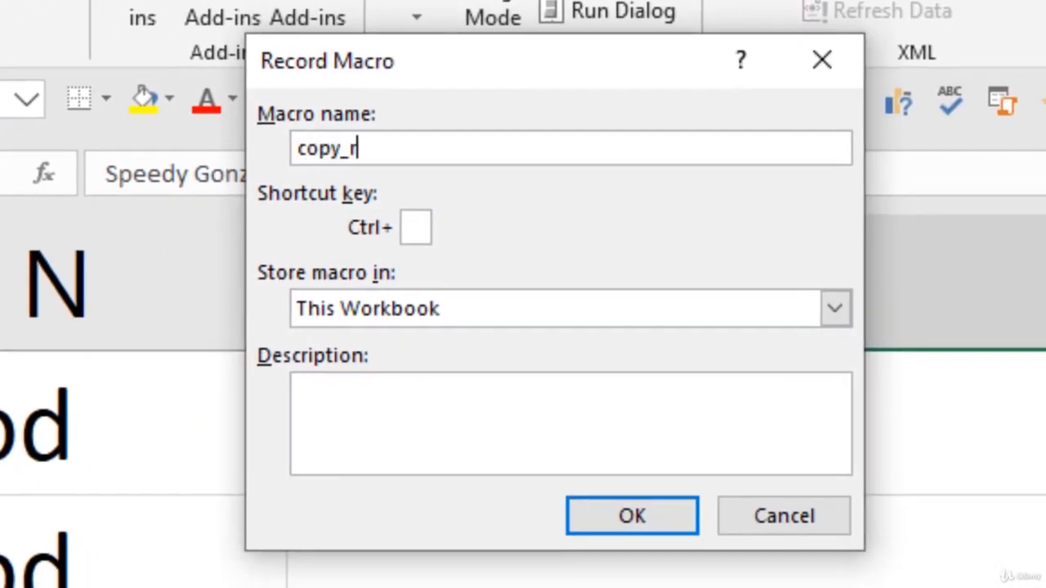
{"action": "type", "text": "el"}
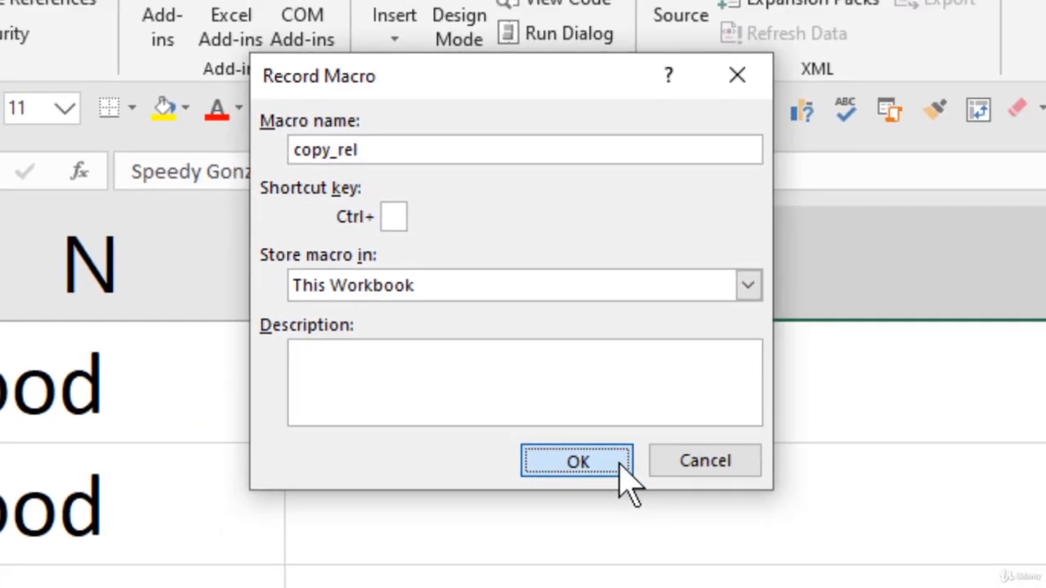
{"action": "left_click", "coordinate": [658, 516]}
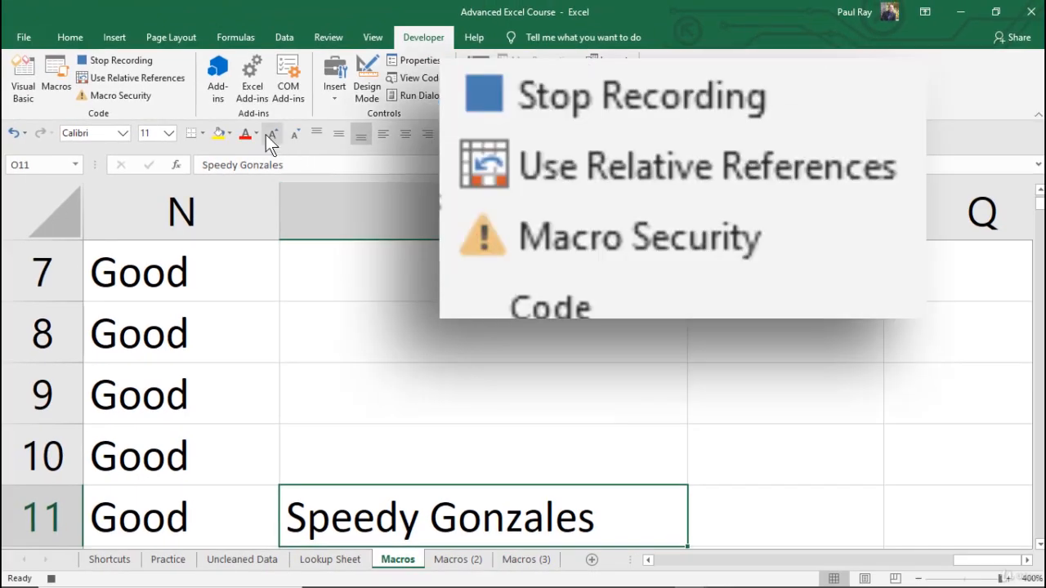
{"action": "left_click", "coordinate": [173, 81]}
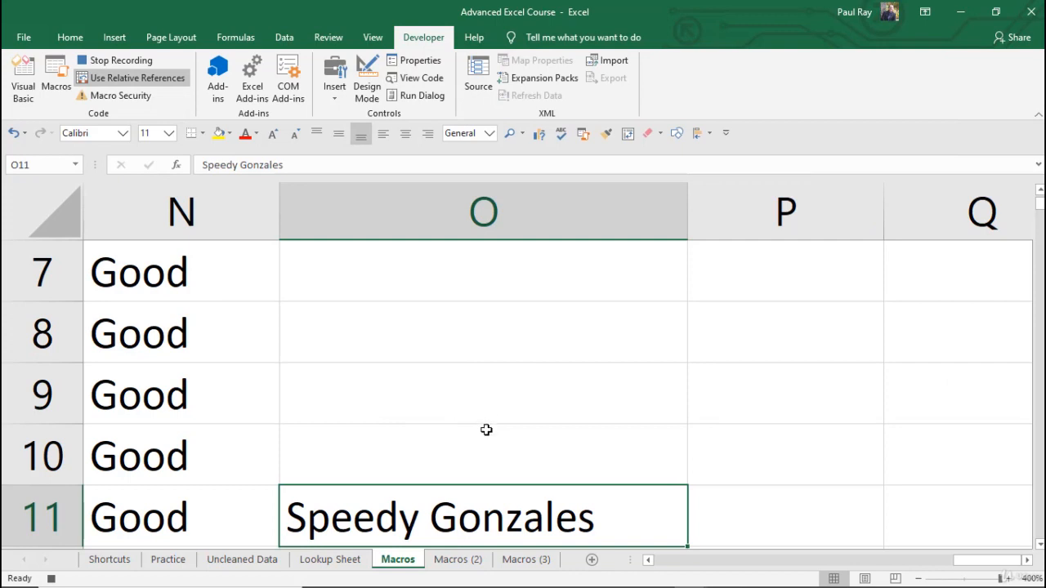
- Copy cell O11 into P11 and end the macro recording with relative references switched off
{"action": "key", "text": "ctrl+c"}
{"action": "key", "text": "Right"}
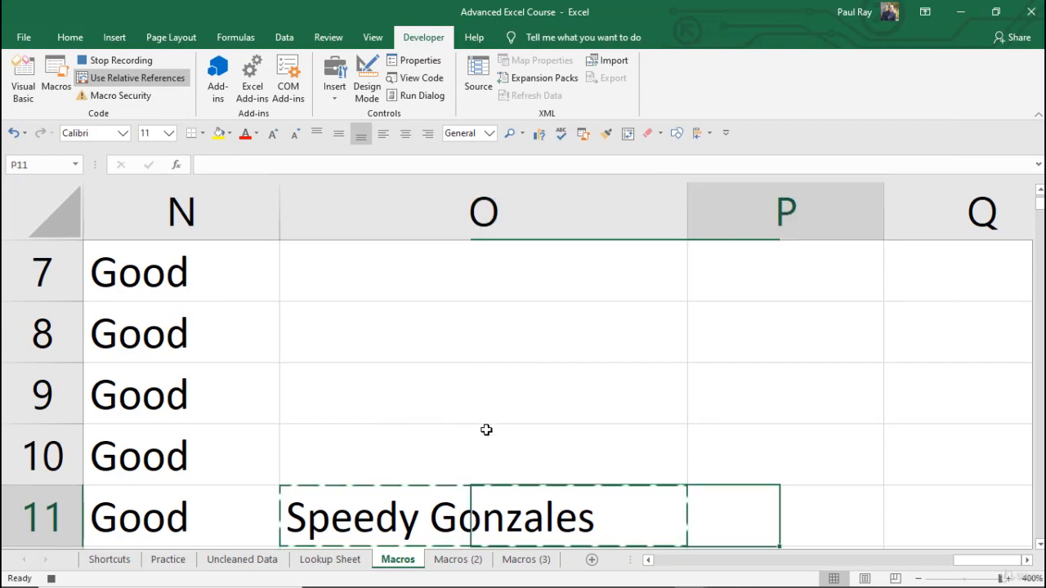
{"action": "key", "text": "ctrl+v"}
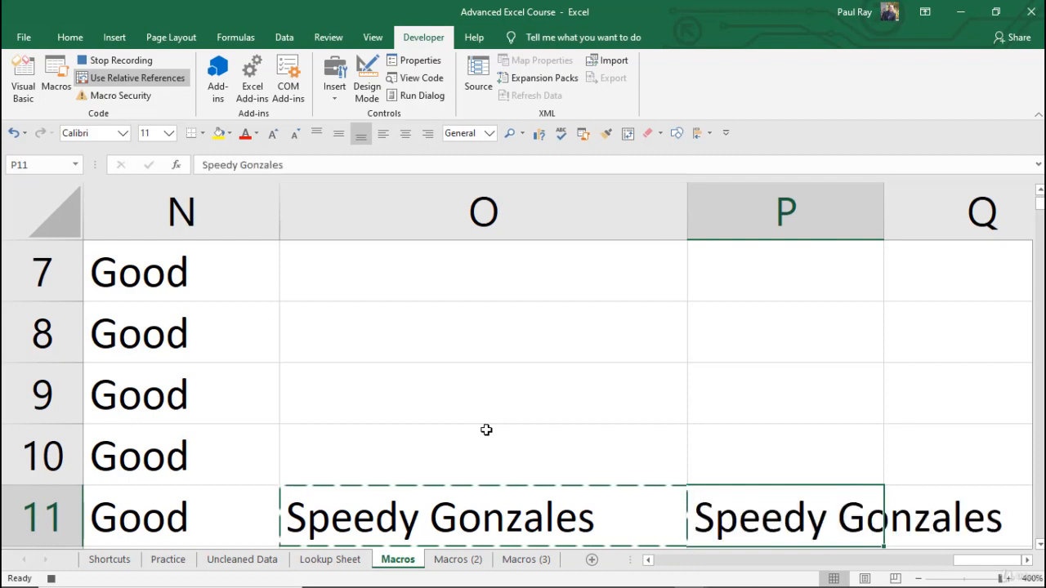
{"action": "key", "text": "Escape"}
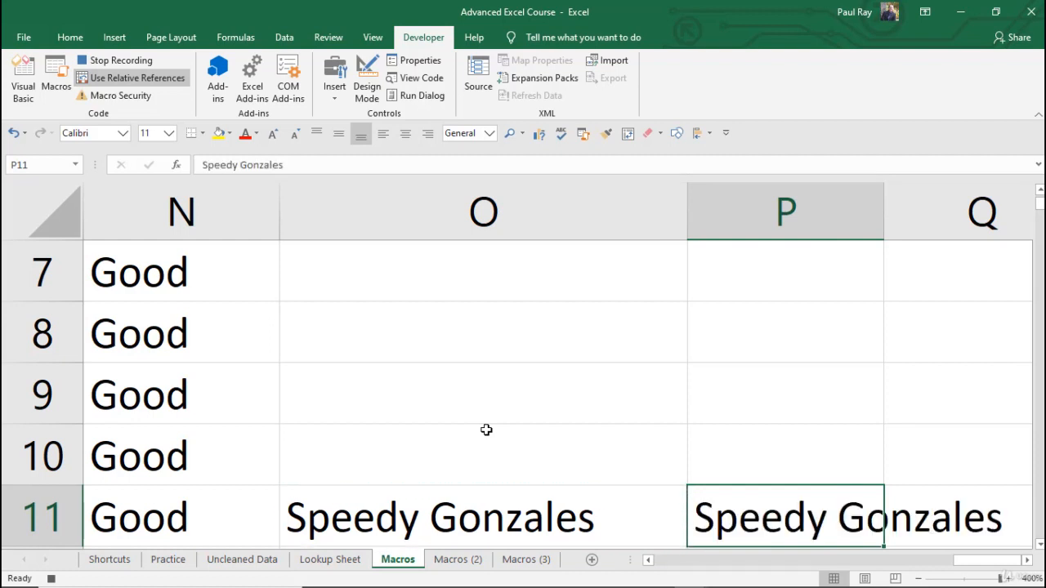
{"action": "left_click", "coordinate": [139, 60]}
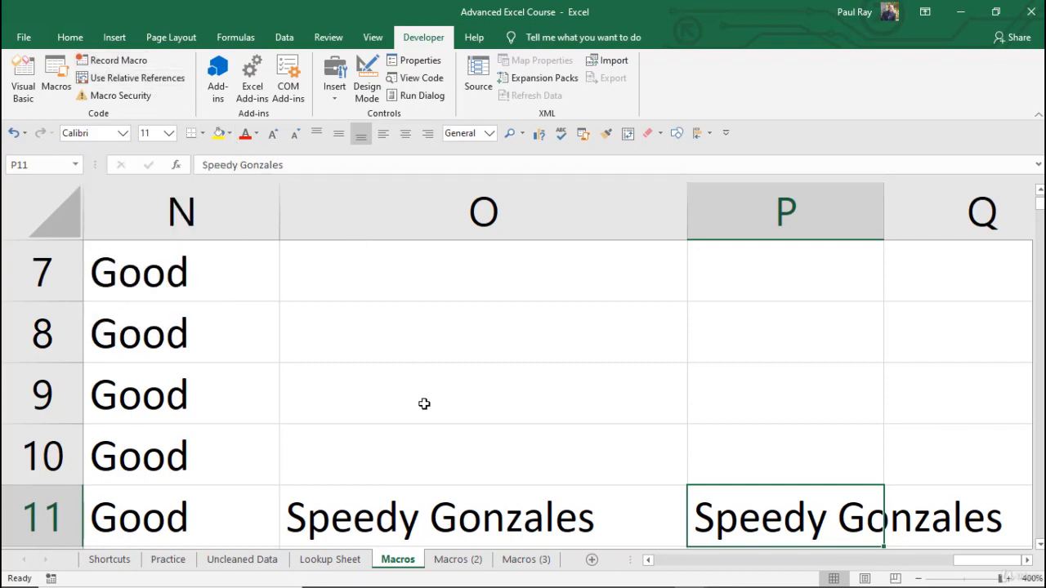
- Run the copy_rel macro with N8 as the active cell, and compare cells N8 and O8
{"action": "left_click", "coordinate": [214, 330]}
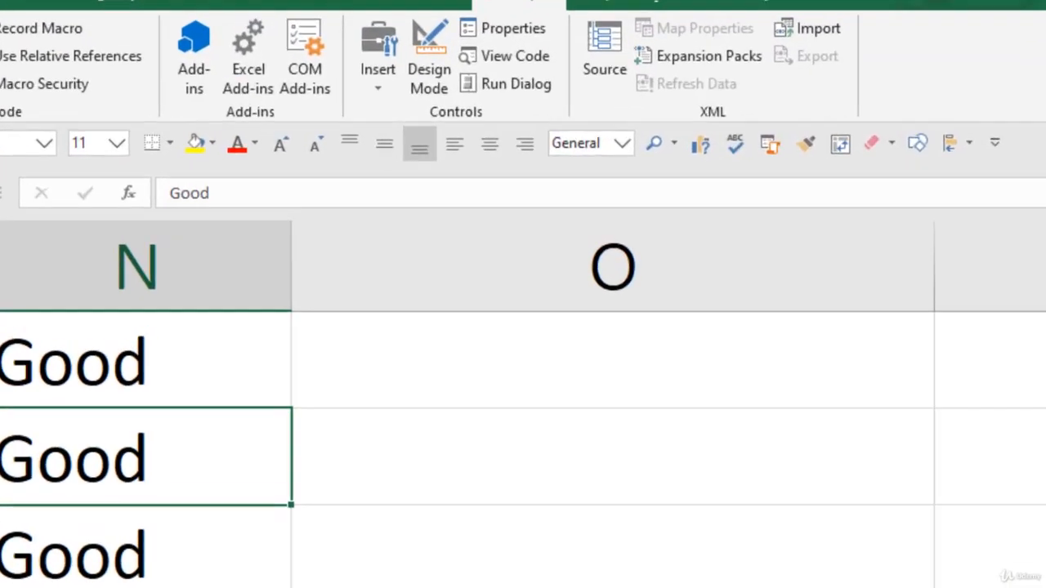
{"action": "key", "text": "alt+F8"}
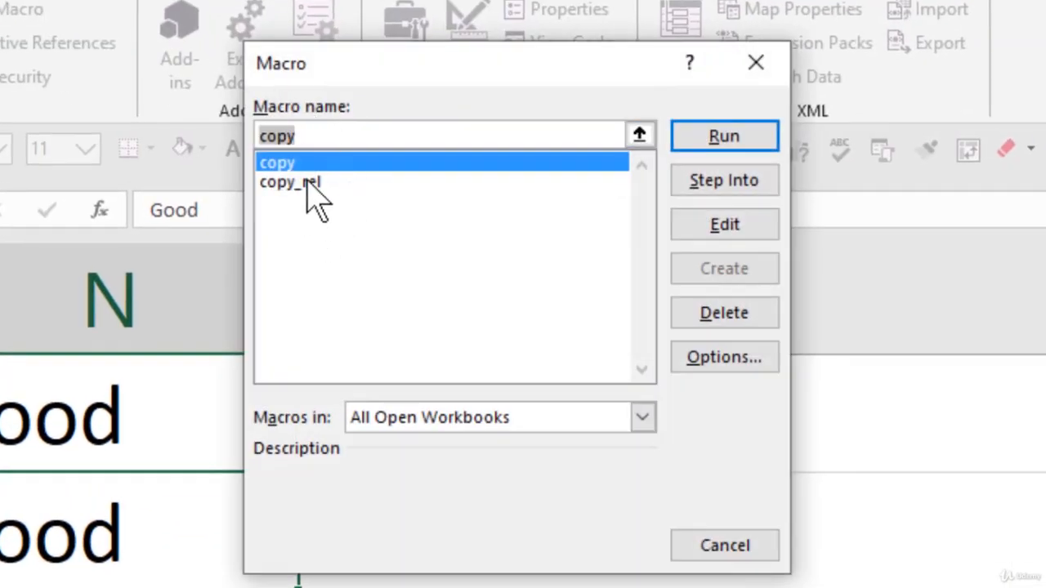
{"action": "left_click", "coordinate": [314, 186]}
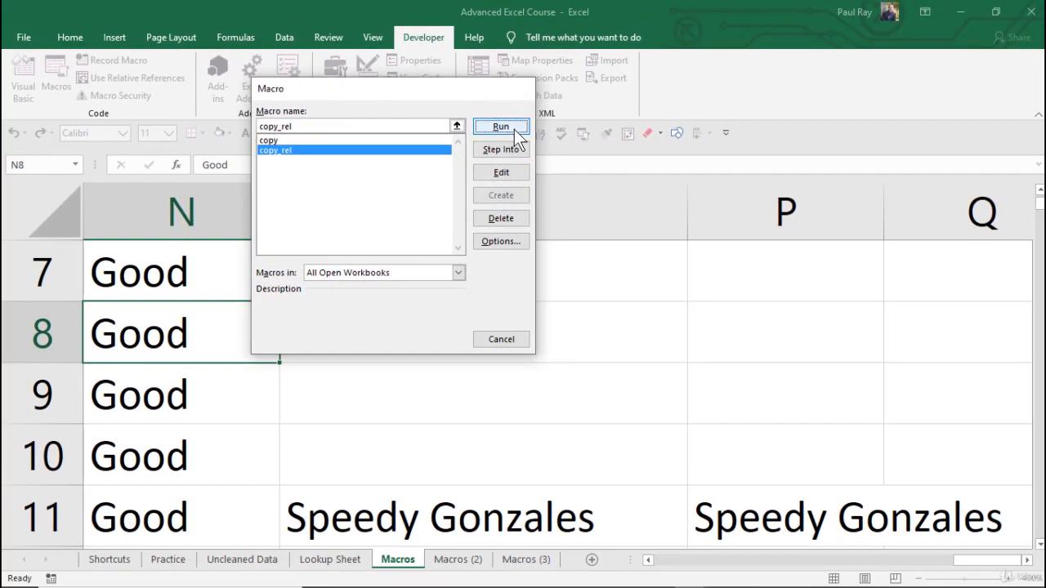
{"action": "left_click", "coordinate": [719, 137]}
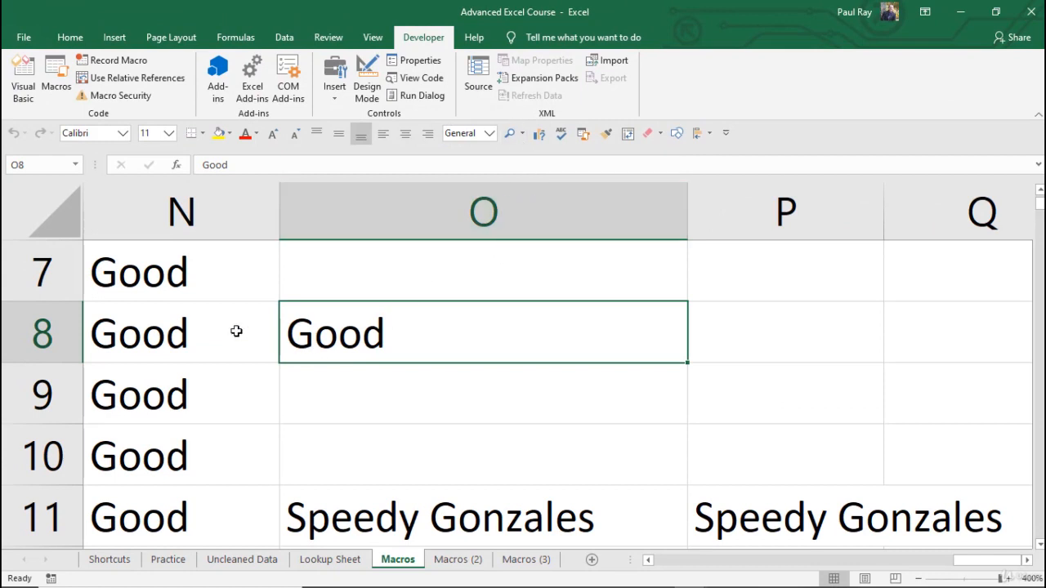
{"action": "left_click", "coordinate": [203, 331]}
{"action": "left_click", "coordinate": [373, 332]}
- Clear the contents of P11 and run the copy_rel macro with O11 as the active cell
{"action": "left_click", "coordinate": [743, 516]}
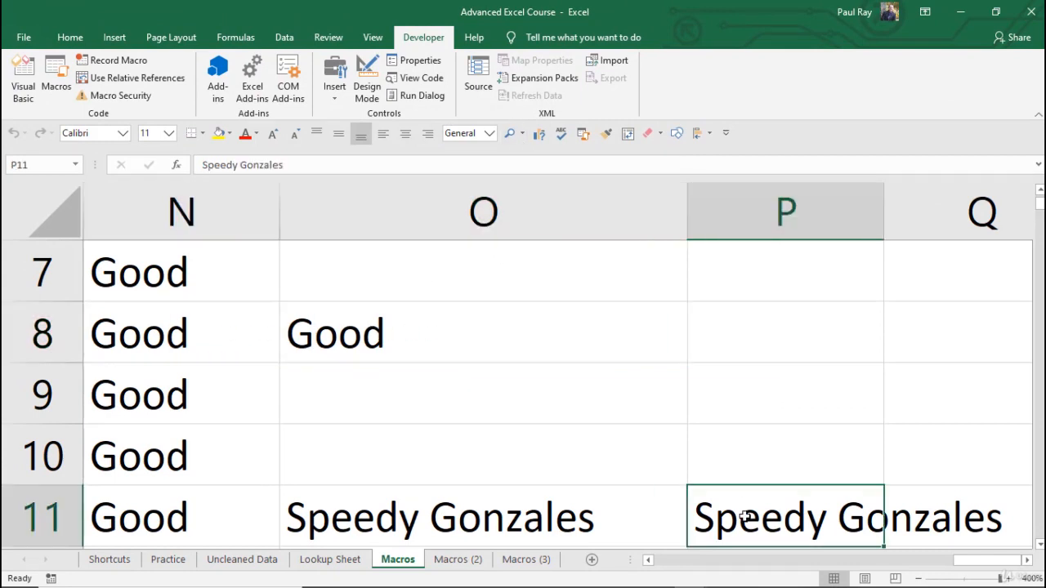
{"action": "key", "text": "Delete"}
{"action": "left_click", "coordinate": [509, 527]}
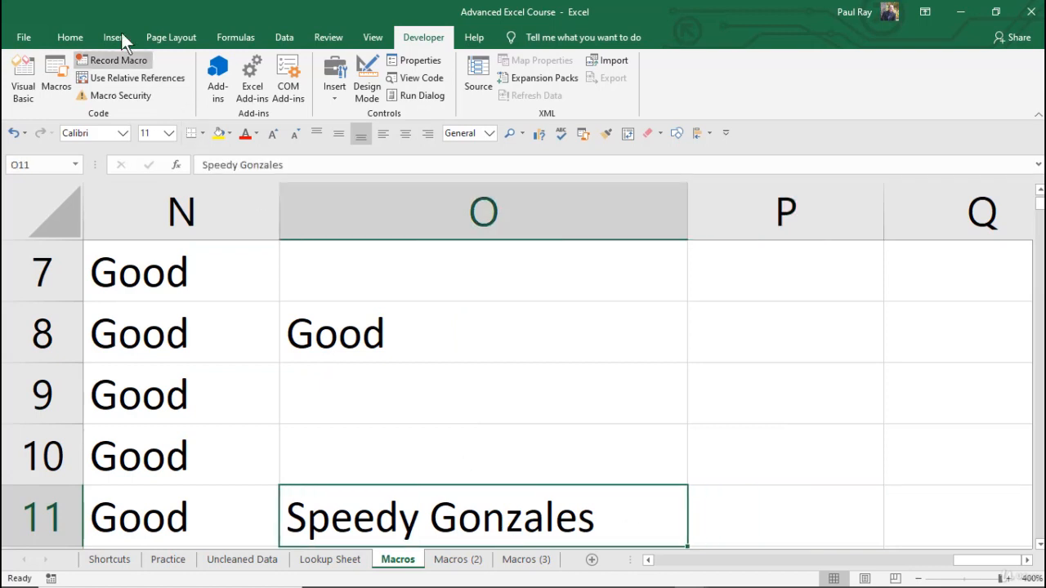
{"action": "left_click", "coordinate": [59, 74]}
{"action": "left_click", "coordinate": [360, 150]}
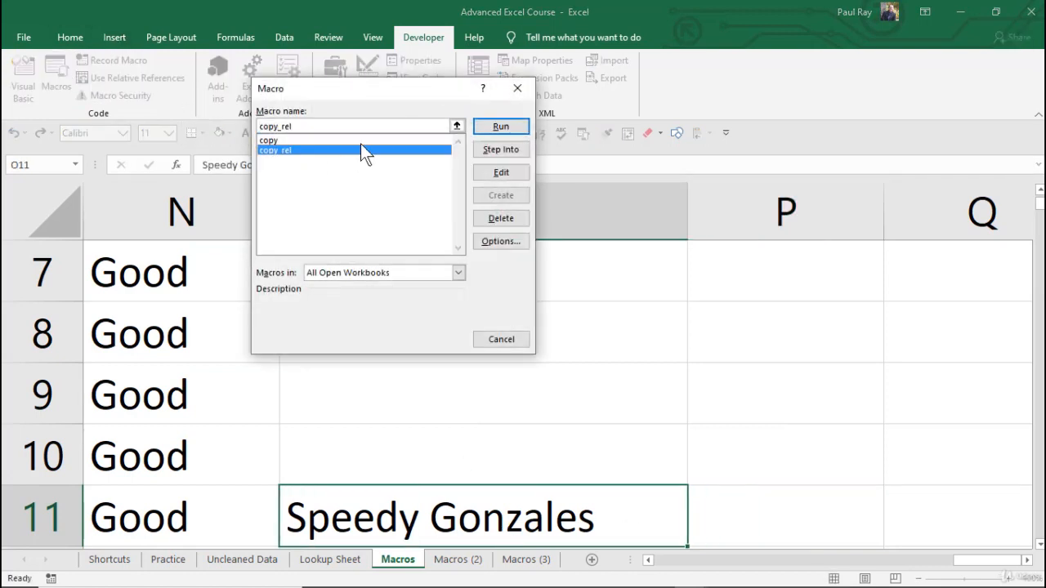
{"action": "left_click", "coordinate": [519, 128]}
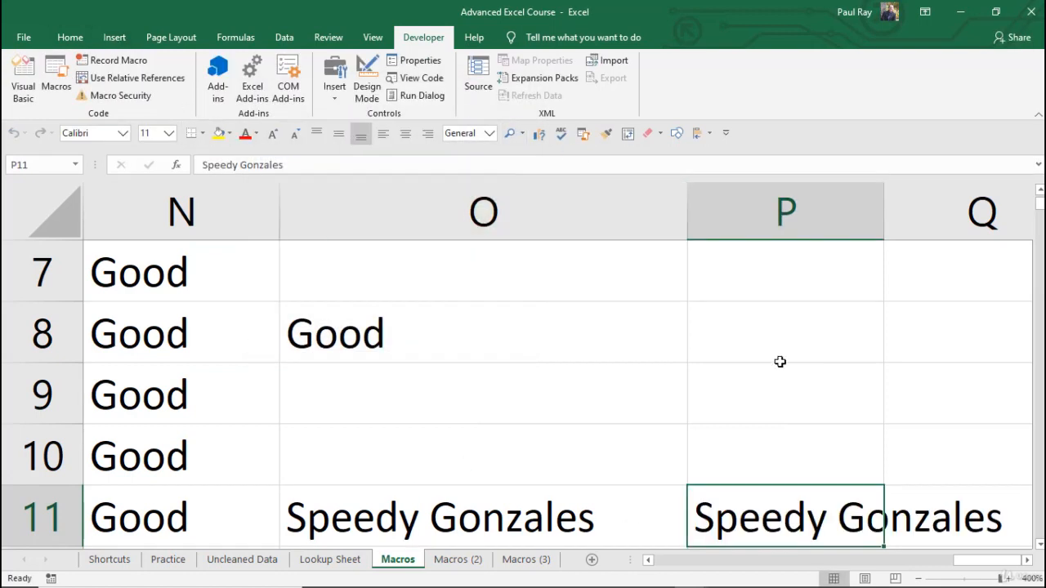
- Clear the contents of cells P11 and O8
{"action": "key", "text": "Delete"}
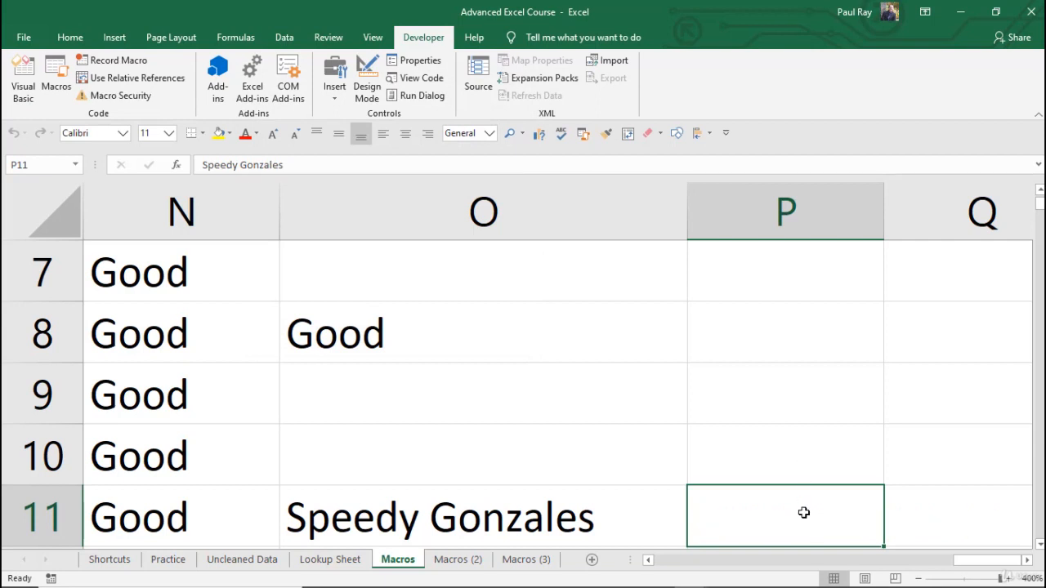
{"action": "left_click", "coordinate": [469, 329]}
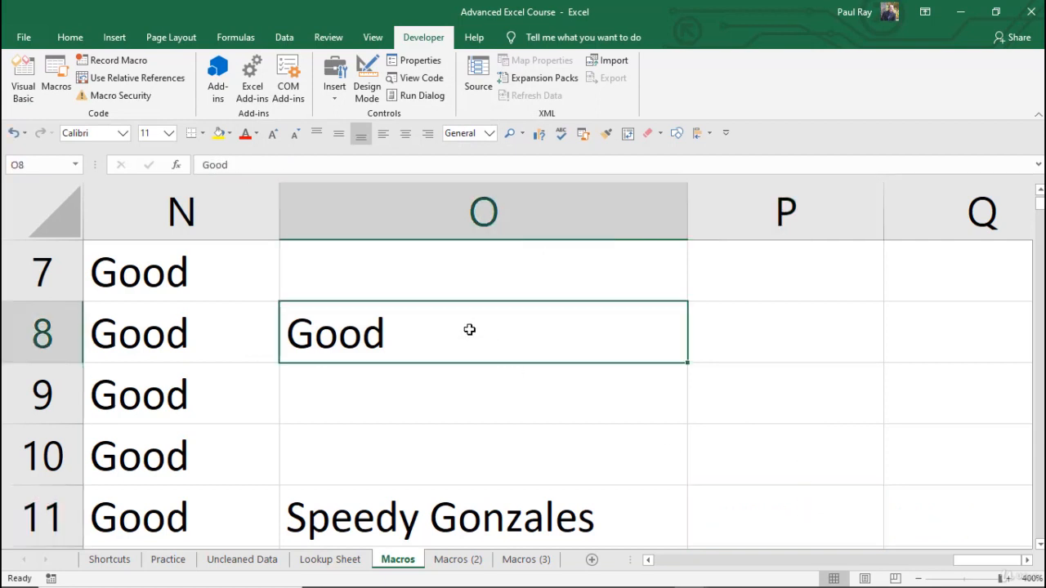
{"action": "key", "text": "Delete"}
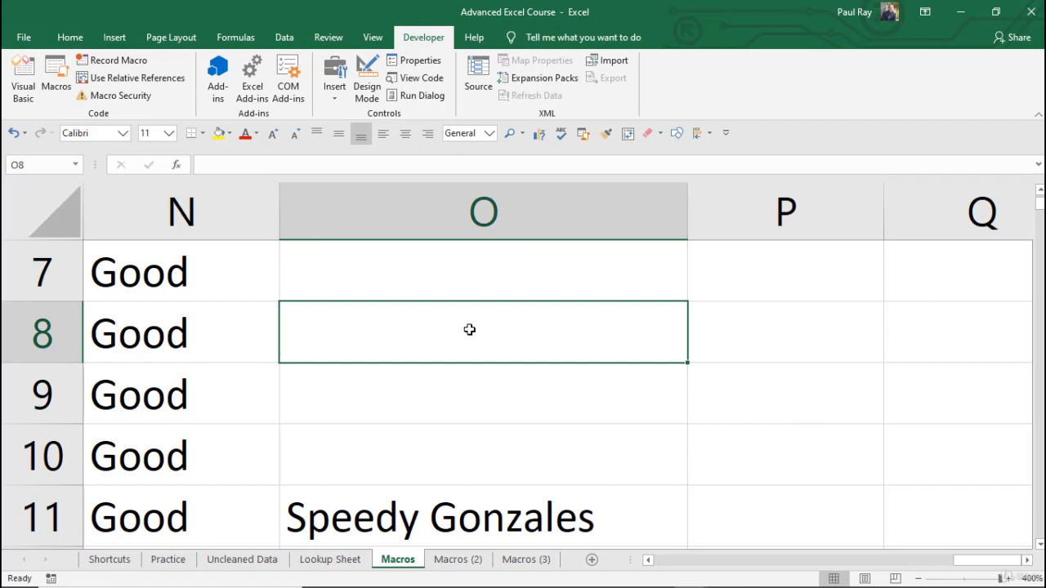
- Set the worksheet zoom to 100% and examine the unformatted values in the Delivery Date and Order Date columns
{"action": "key", "text": "alt+w"}
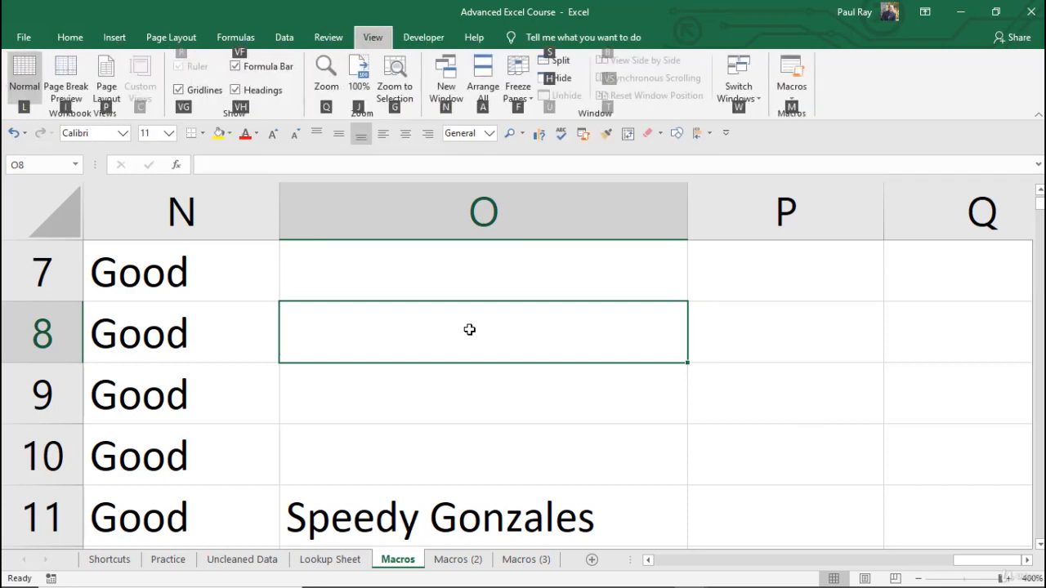
{"action": "key", "text": "j"}
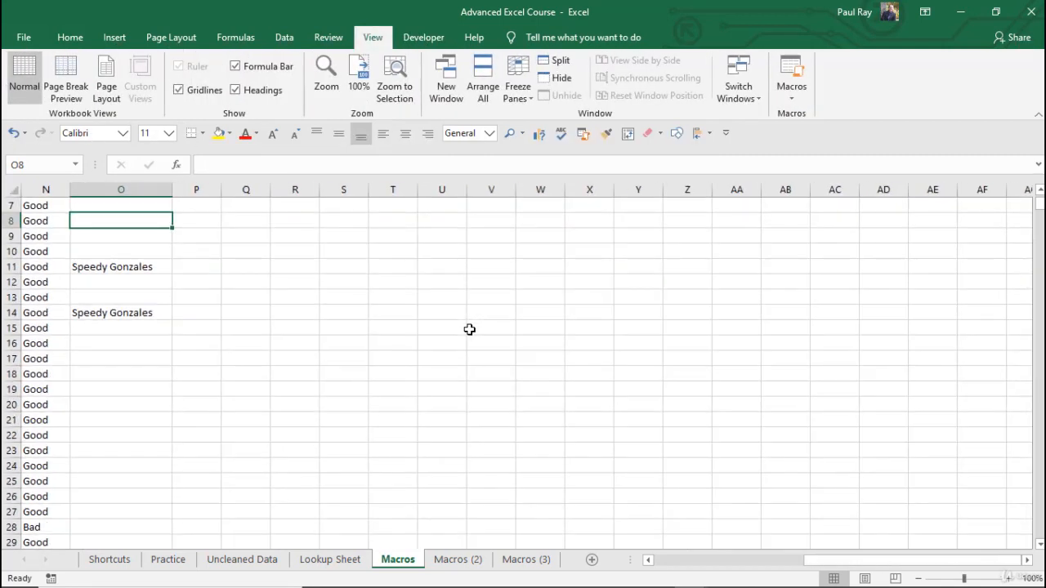
{"action": "key", "text": "ctrl+Home"}
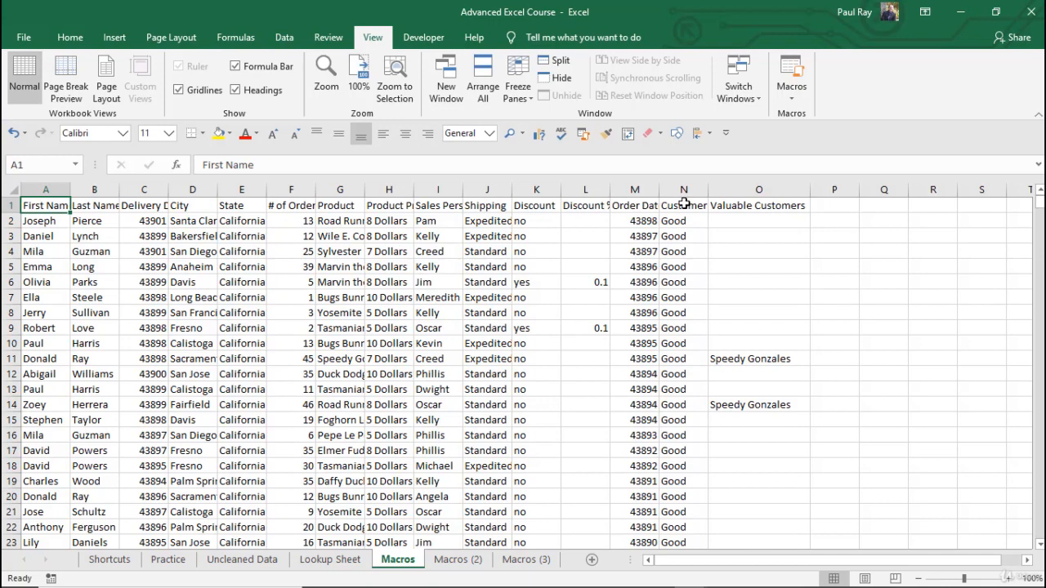
{"action": "left_click_drag", "start_coordinate": [132, 222], "coordinate": [141, 299]}
{"action": "left_click_drag", "start_coordinate": [633, 236], "coordinate": [633, 268]}
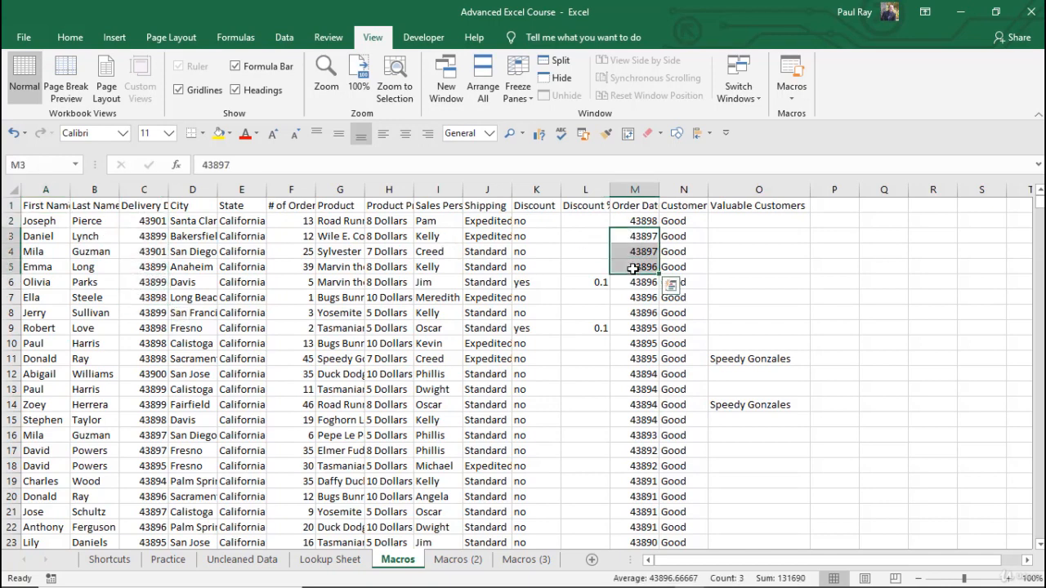
- Set up a new macro recording named format with Q1 as the active cell
{"action": "left_click", "coordinate": [890, 205]}
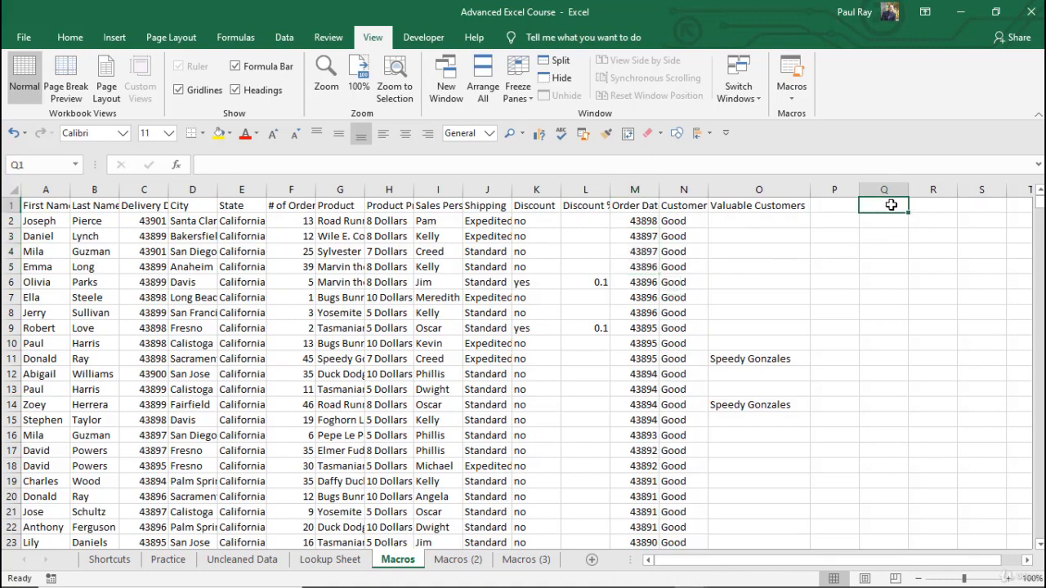
{"action": "left_click", "coordinate": [434, 41]}
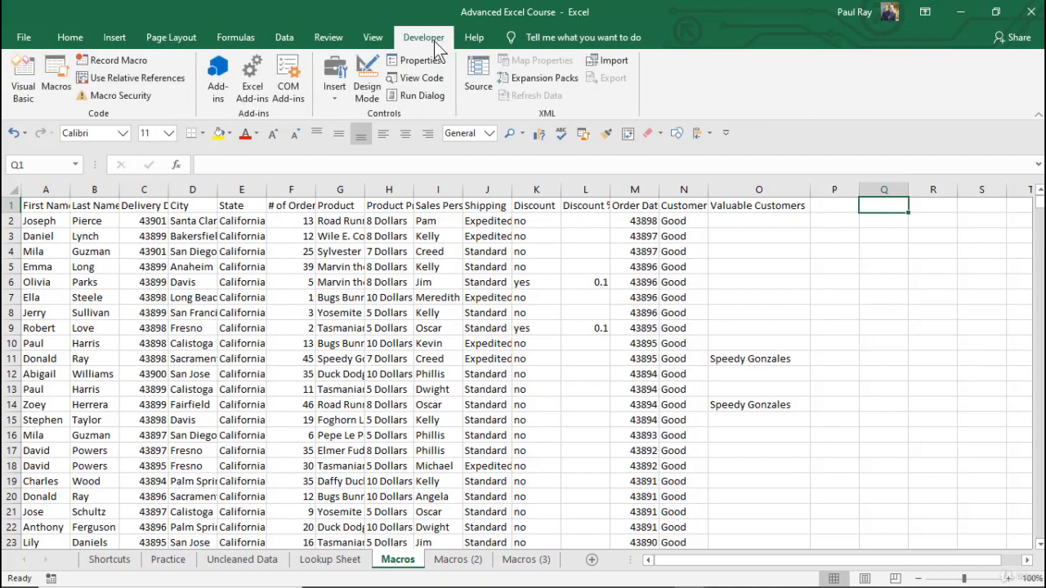
{"action": "left_click", "coordinate": [113, 63]}
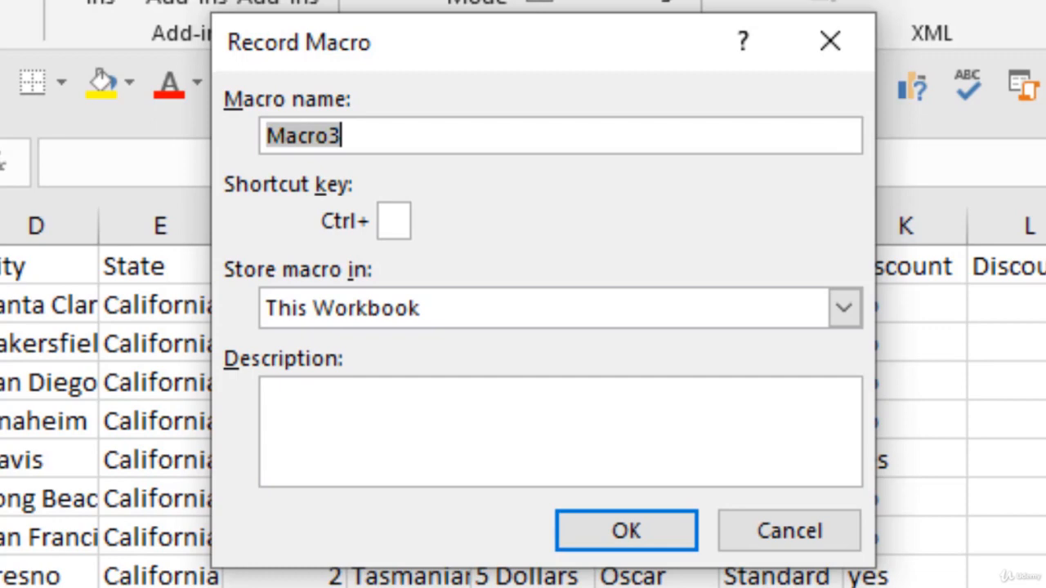
{"action": "type", "text": "format"}
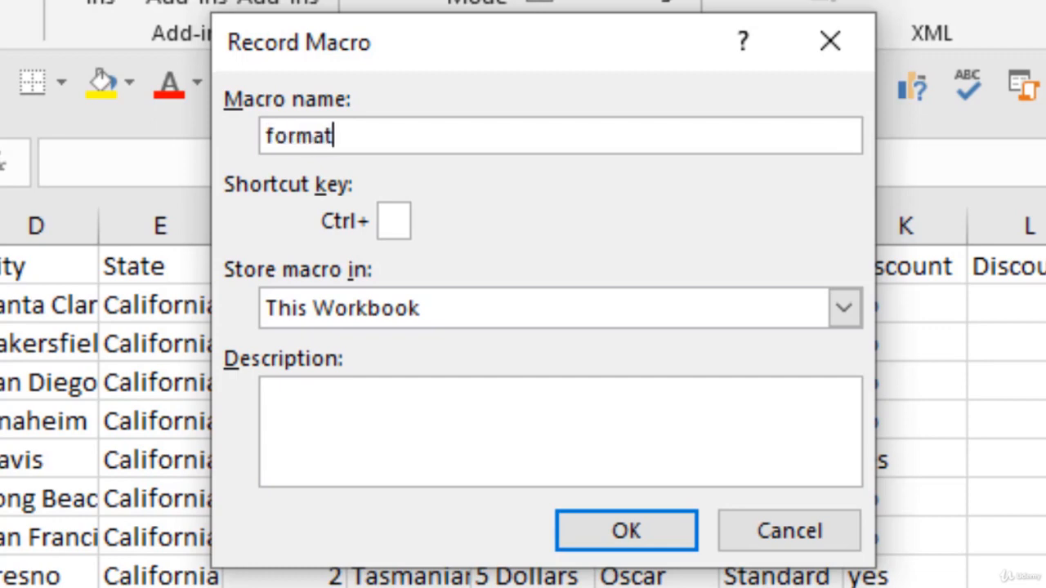
- Start recording the format macro with no shortcut key, stored in This Workbook
{"action": "left_click", "coordinate": [395, 221]}
{"action": "type", "text": "l"}
{"action": "key", "text": "BackSpace"}
{"action": "left_click", "coordinate": [844, 307]}
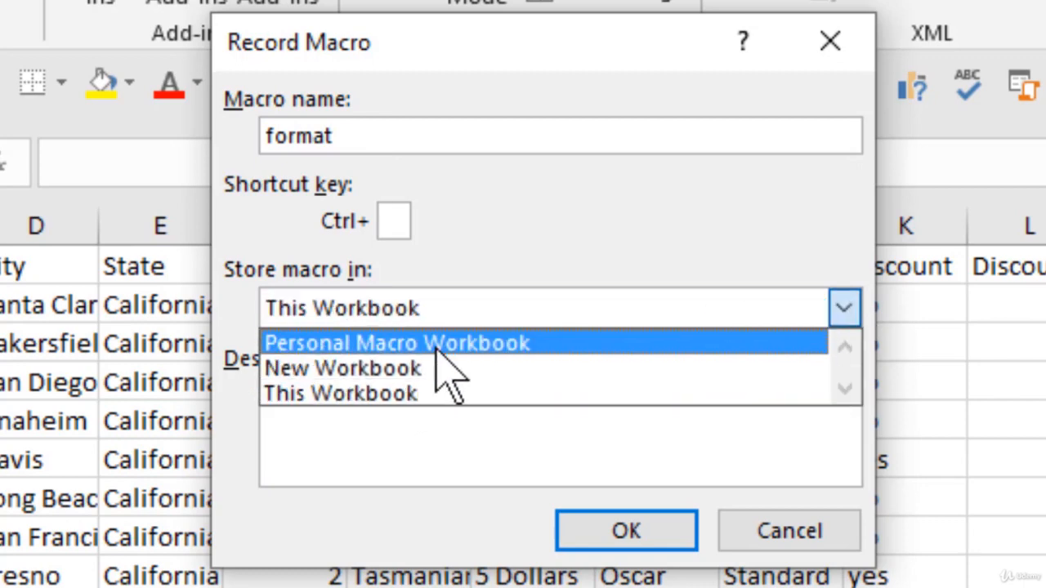
{"action": "left_click", "coordinate": [798, 259]}
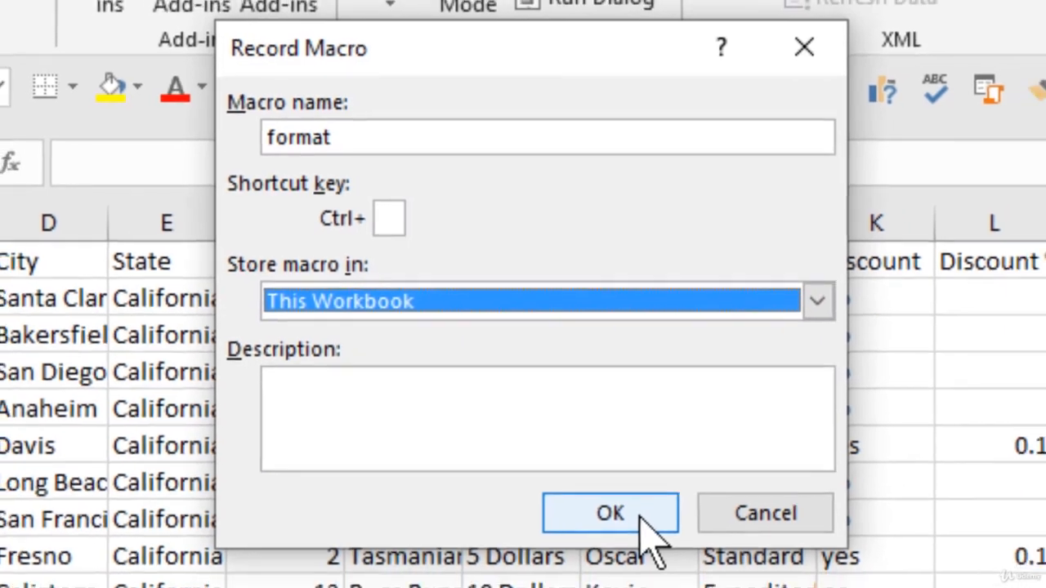
{"action": "left_click", "coordinate": [665, 538]}
{"action": "left_click", "coordinate": [478, 353]}
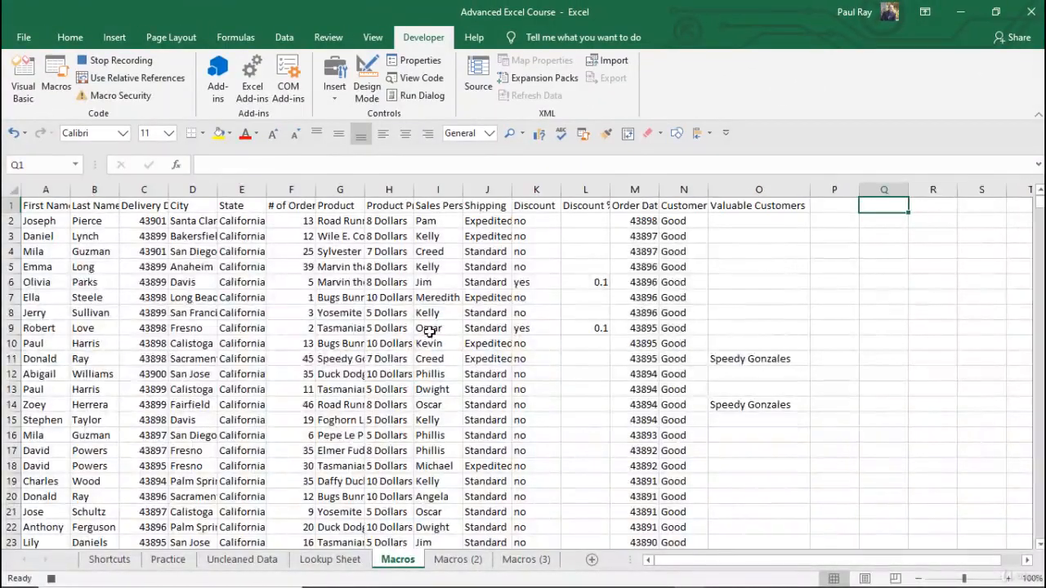
- Make the header cells A1:O1 bold, starting from A1, and return to A1
{"action": "key", "text": "ctrl+Home"}
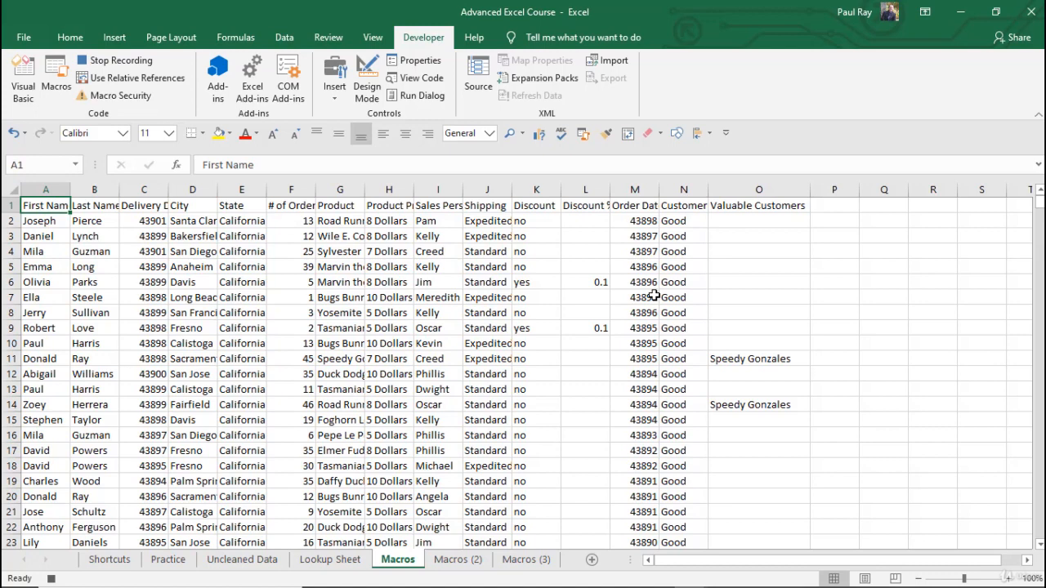
{"action": "key", "text": "ctrl+shift+Right"}
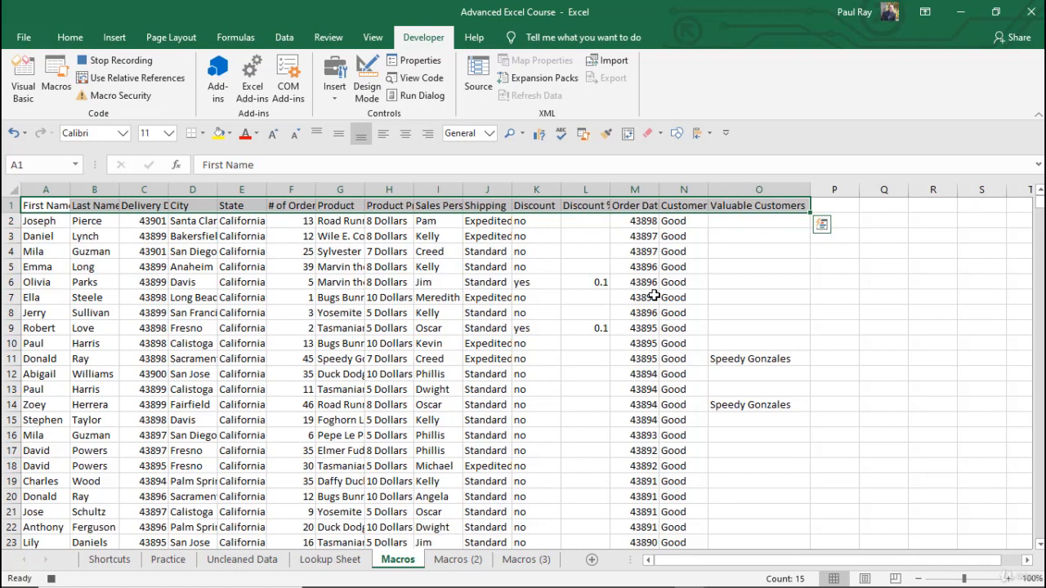
{"action": "key", "text": "ctrl+Home"}
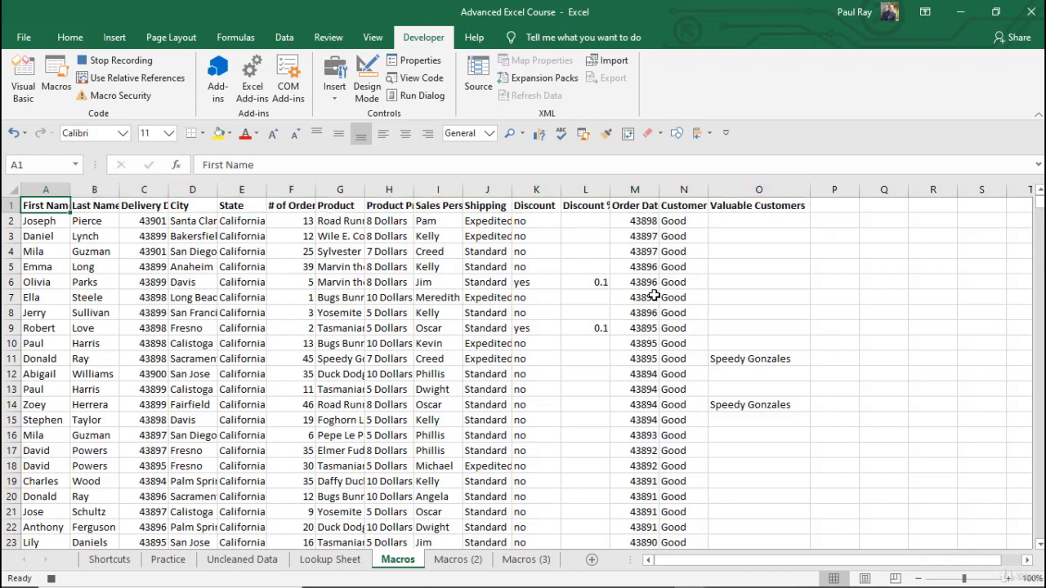
- Format all Delivery Date values from C2 down to the last record as Date with type *3/14/2012
{"action": "key", "text": "Right"}
{"action": "key", "text": "Right"}
{"action": "key", "text": "Down"}
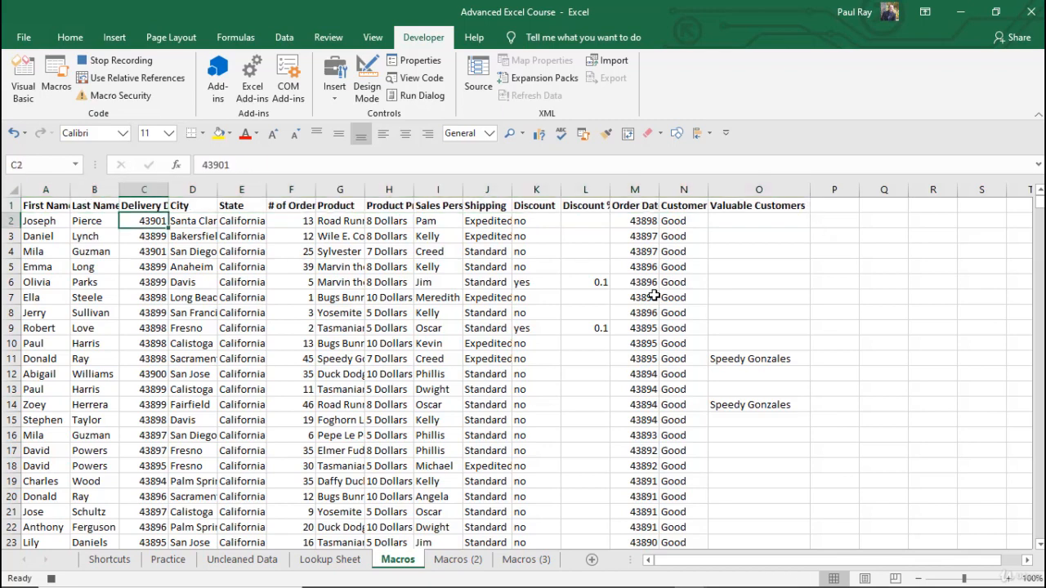
{"action": "key", "text": "ctrl+shift+Down"}
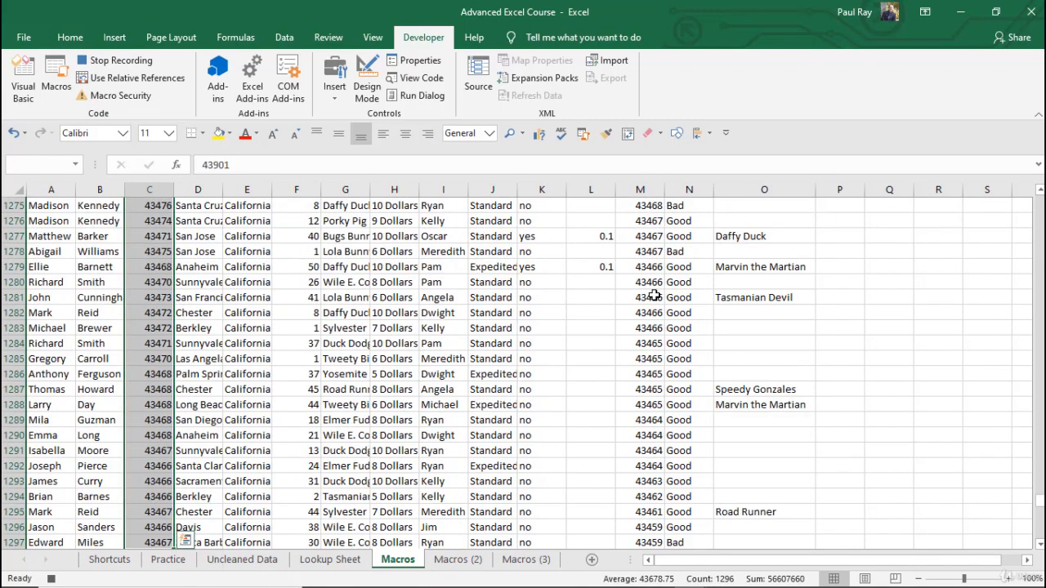
{"action": "key", "text": "ctrl+BackSpace"}
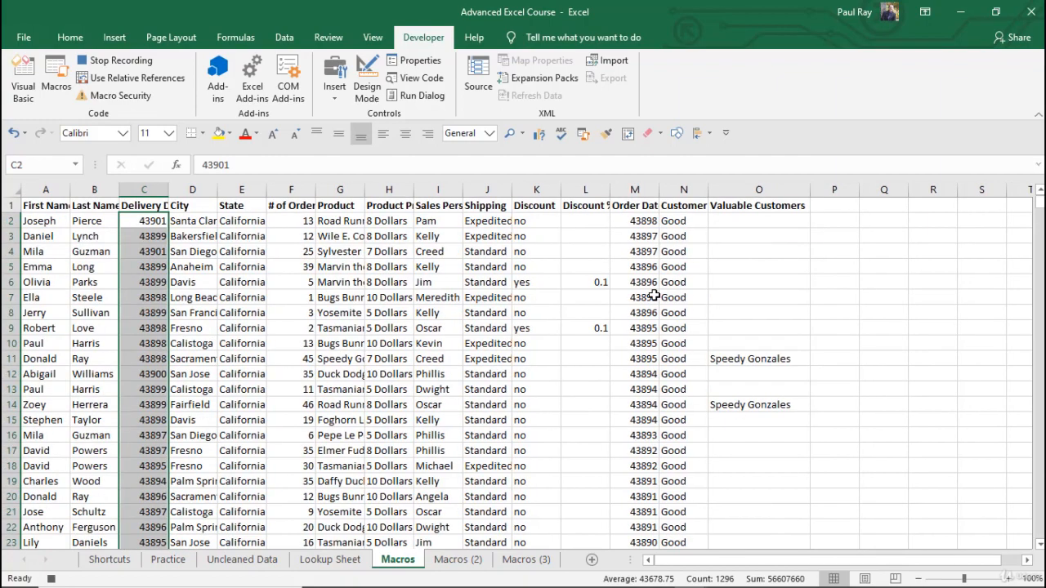
{"action": "key", "text": "ctrl+1"}
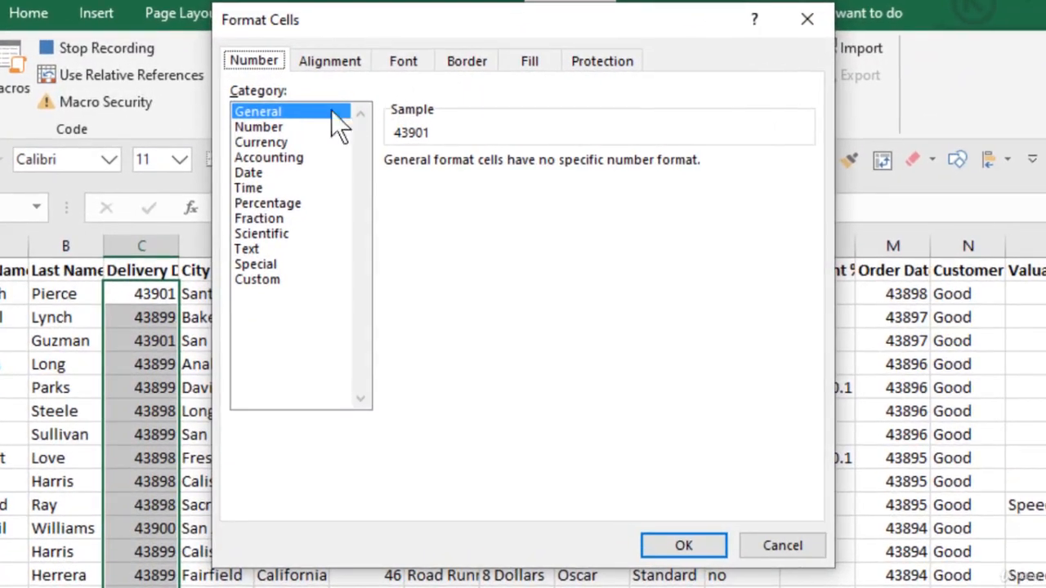
{"action": "left_click", "coordinate": [250, 174]}
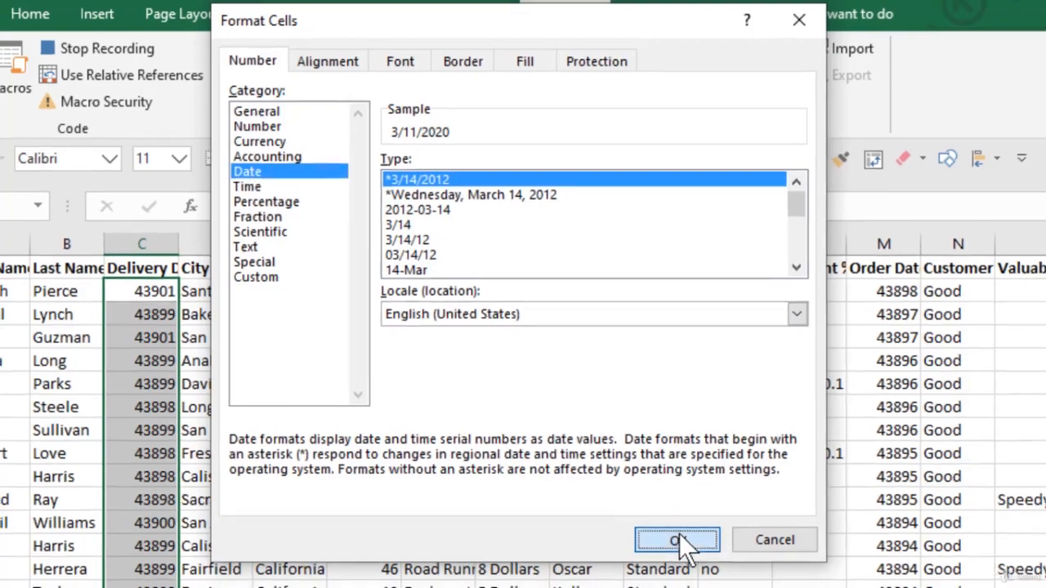
{"action": "left_click", "coordinate": [682, 544]}
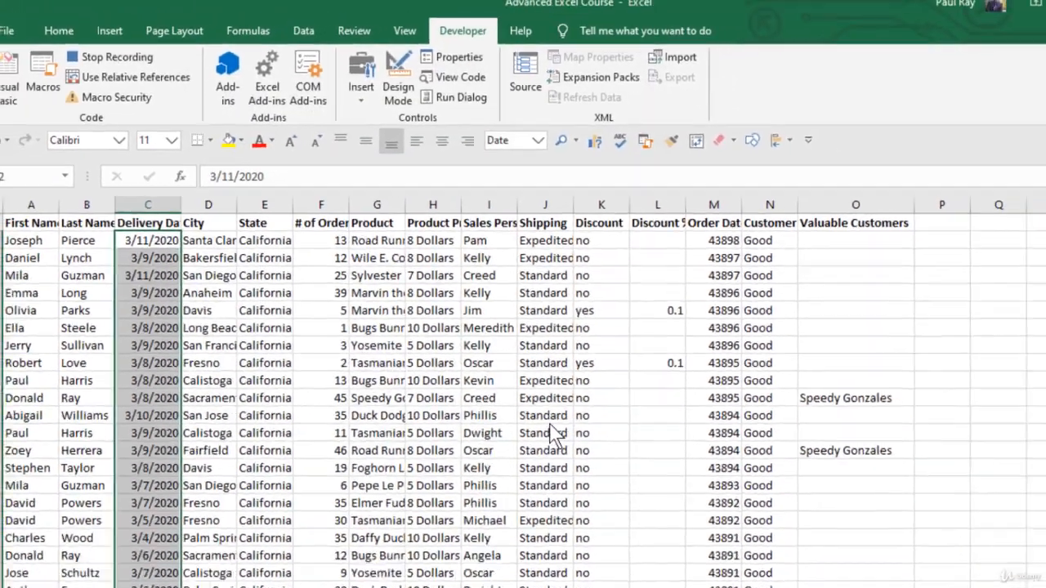
- Format all Order Date values from M2 down to the last record as Date with type *3/14/2012
{"action": "key", "text": "Right"}
{"action": "key", "text": "Right"}
{"action": "key", "text": "Right"}
{"action": "key", "text": "Right"}
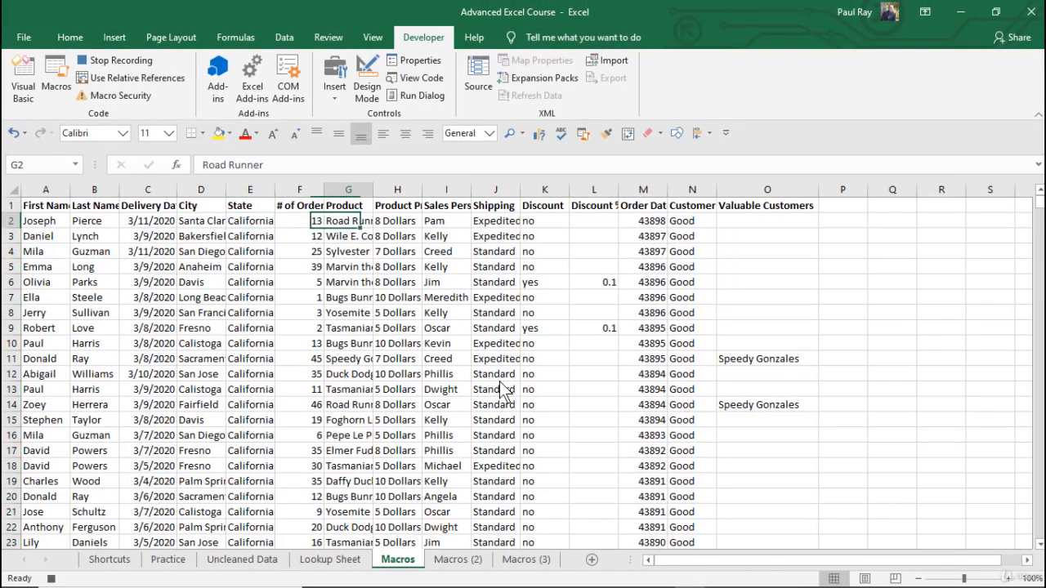
{"action": "key", "text": "Right"}
{"action": "key", "text": "Right"}
{"action": "key", "text": "Right"}
{"action": "key", "text": "Right"}
{"action": "key", "text": "Right"}
{"action": "key", "text": "Right"}
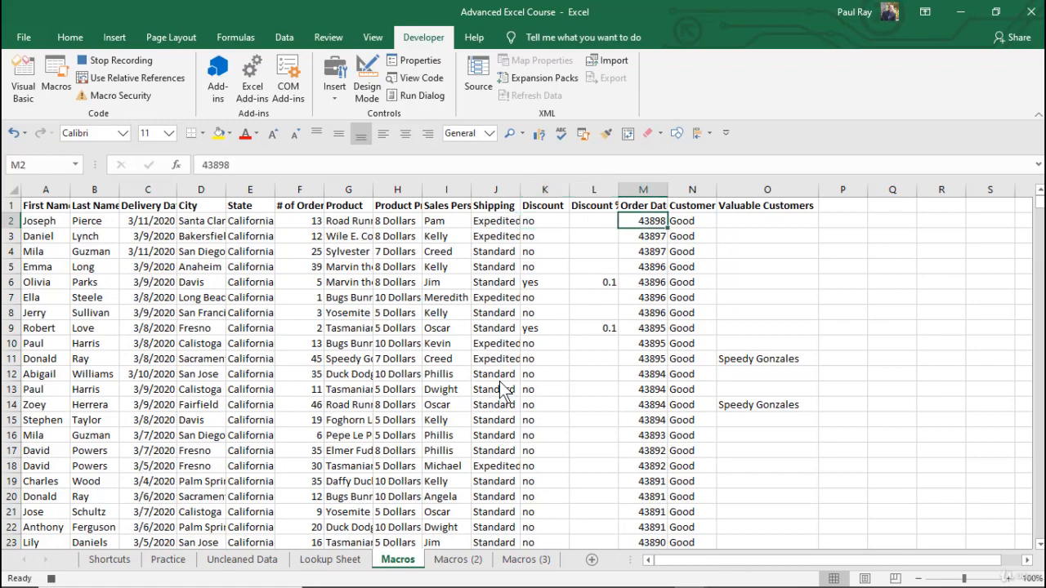
{"action": "key", "text": "ctrl+shift+Down"}
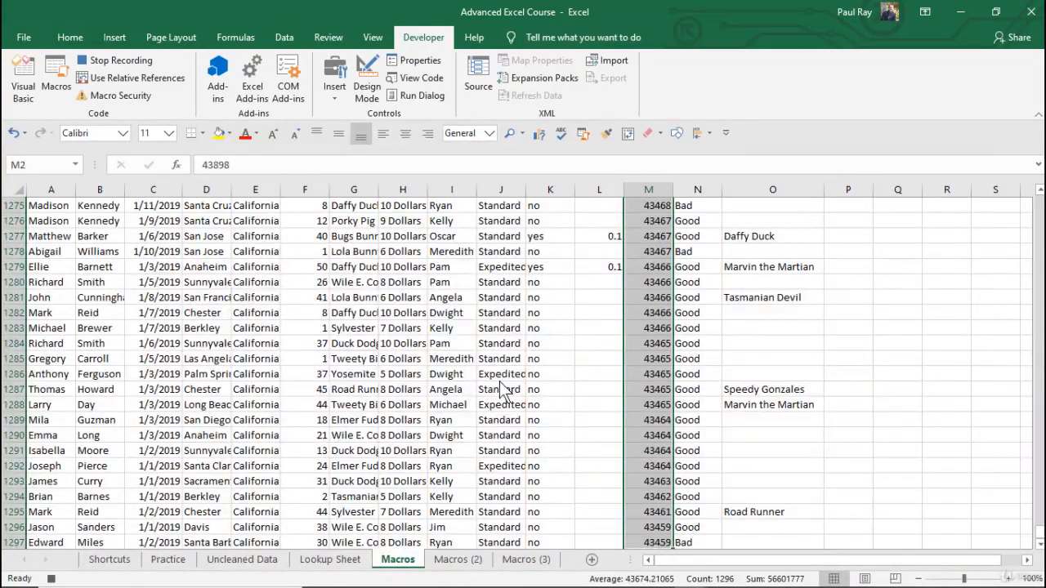
{"action": "key", "text": "ctrl+BackSpace"}
{"action": "key", "text": "ctrl+1"}
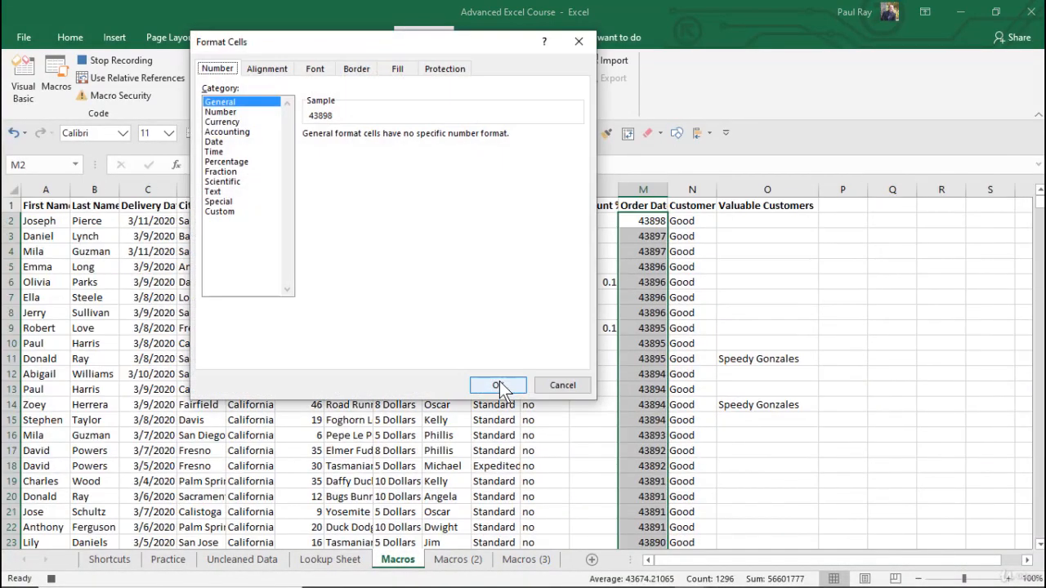
{"action": "left_click", "coordinate": [226, 142]}
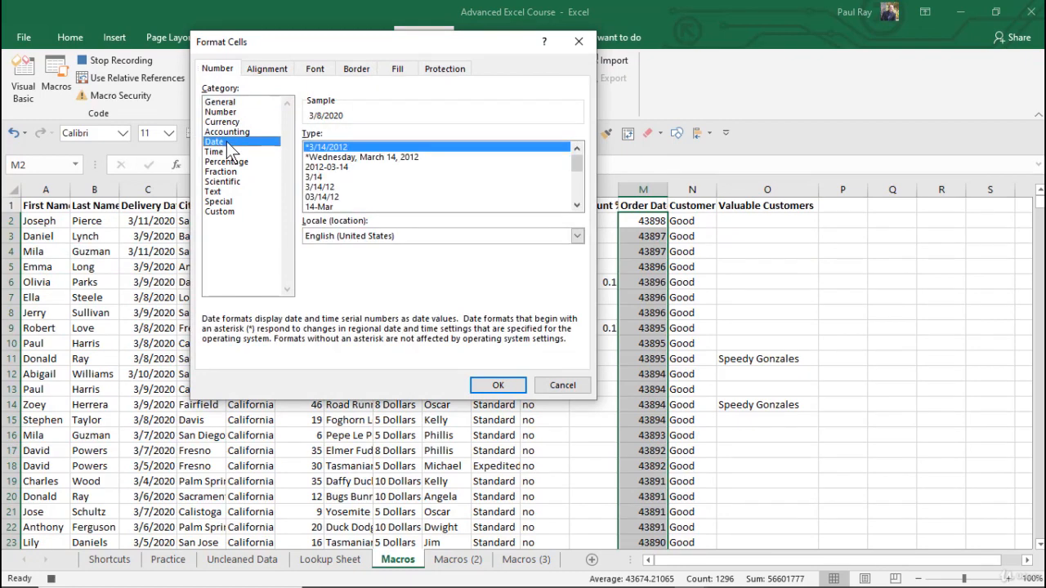
{"action": "left_click", "coordinate": [507, 387]}
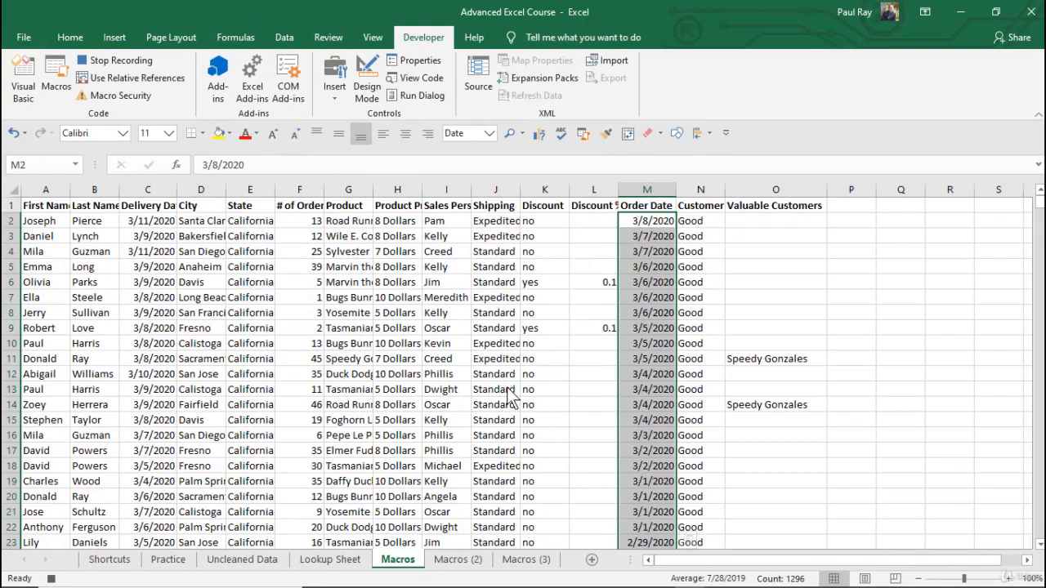
- Enter the bold heading "# of Orders" in cell Q1
{"action": "key", "text": "Up"}
{"action": "key", "text": "Right"}
{"action": "key", "text": "Right"}
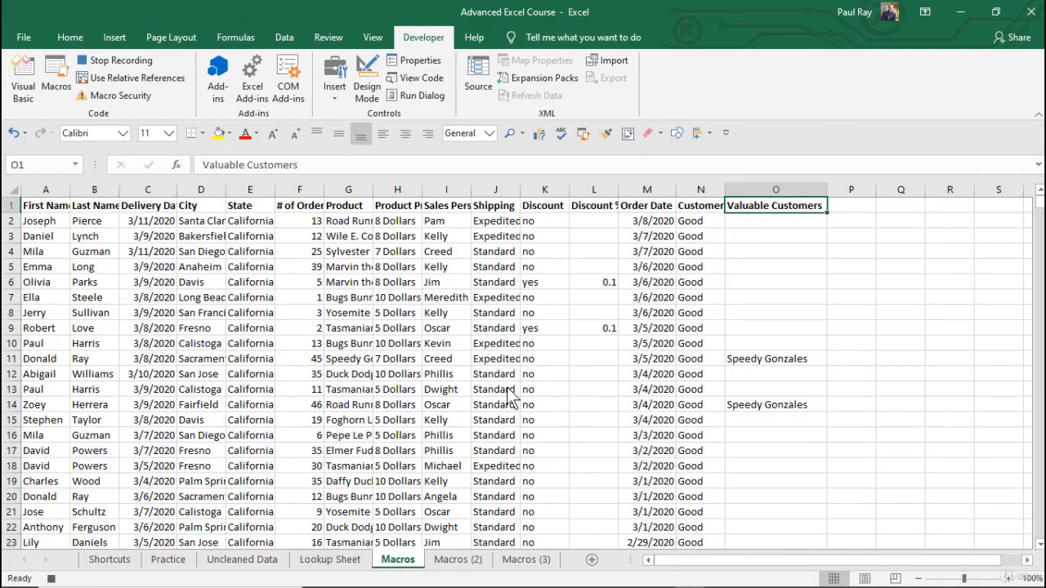
{"action": "key", "text": "Right"}
{"action": "key", "text": "Right"}
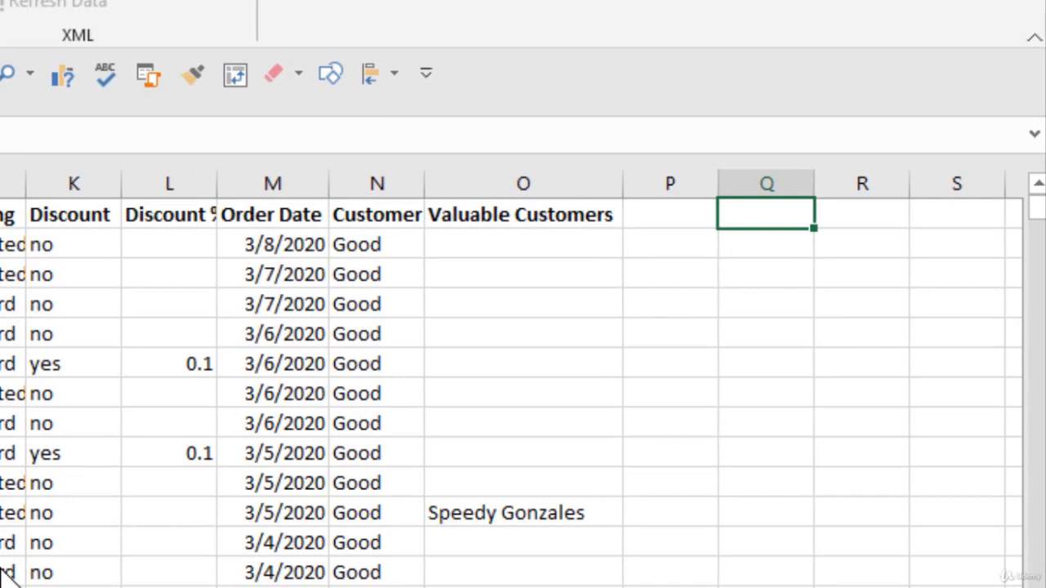
{"action": "type", "text": "# of"}
{"action": "type", "text": "Orders"}
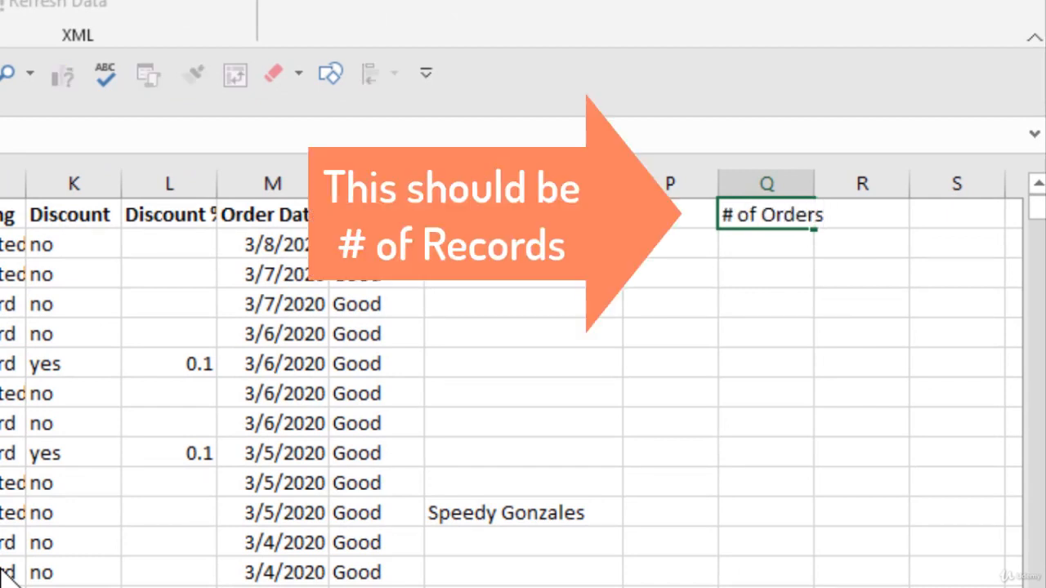
{"action": "key", "text": "ctrl+b"}
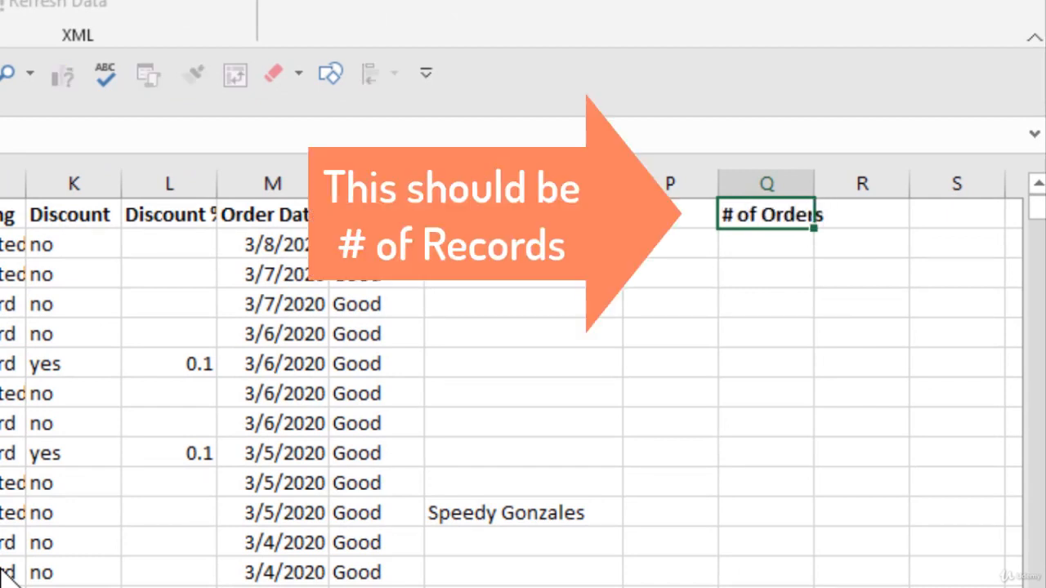
{"action": "key", "text": "Return"}
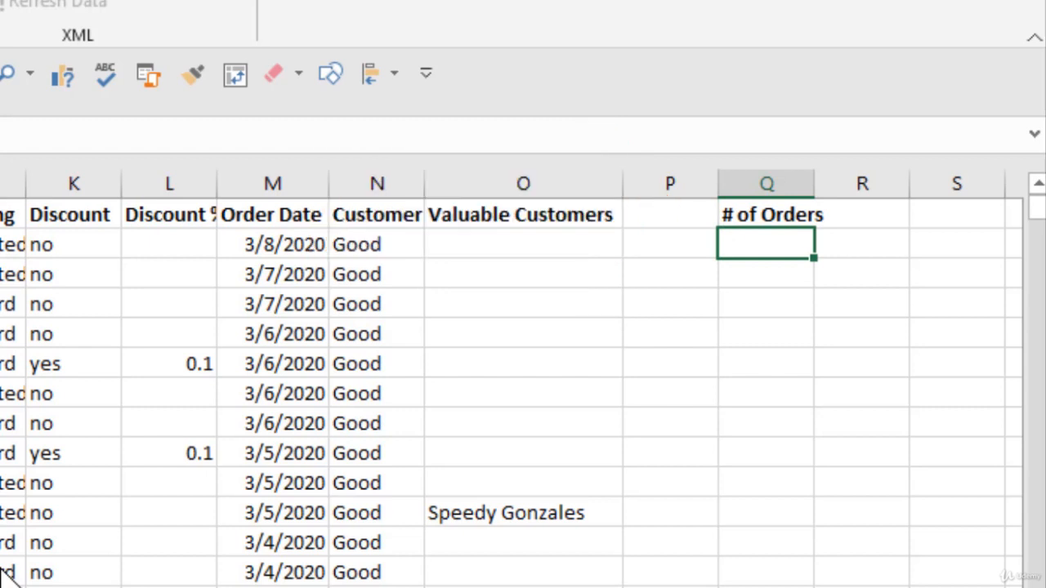
- Enter the formula =COUNTA(A:A) in cell Q2 to count the non-empty cells of column A
{"action": "type", "text": "=counta"}
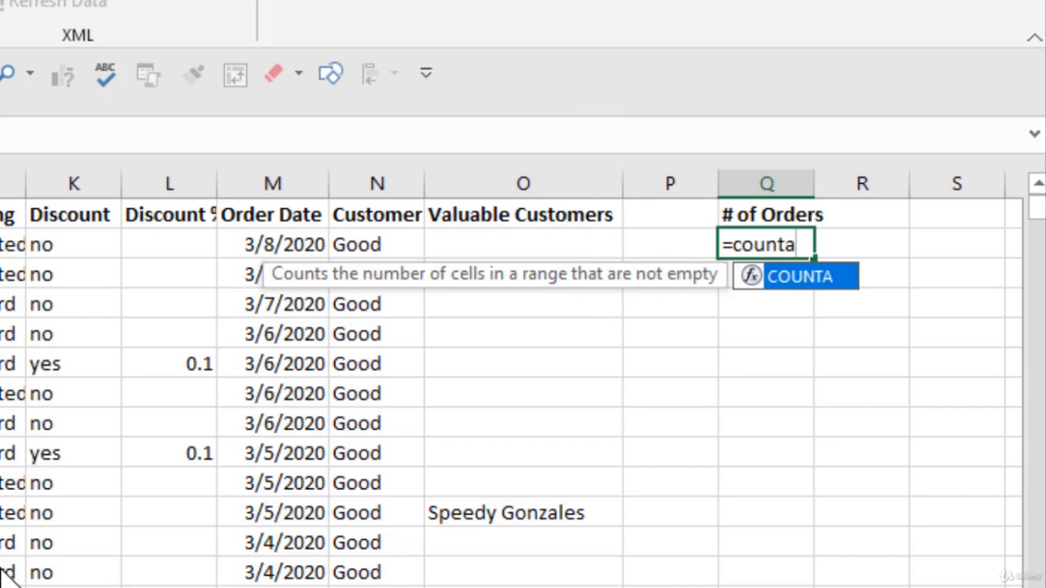
{"action": "key", "text": "Tab"}
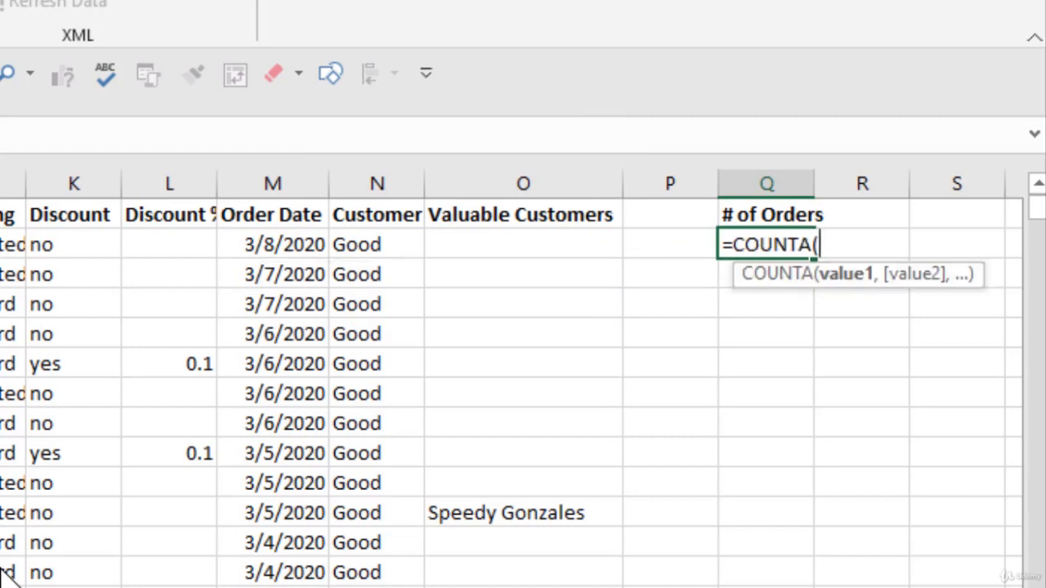
{"action": "type", "text": "A"}
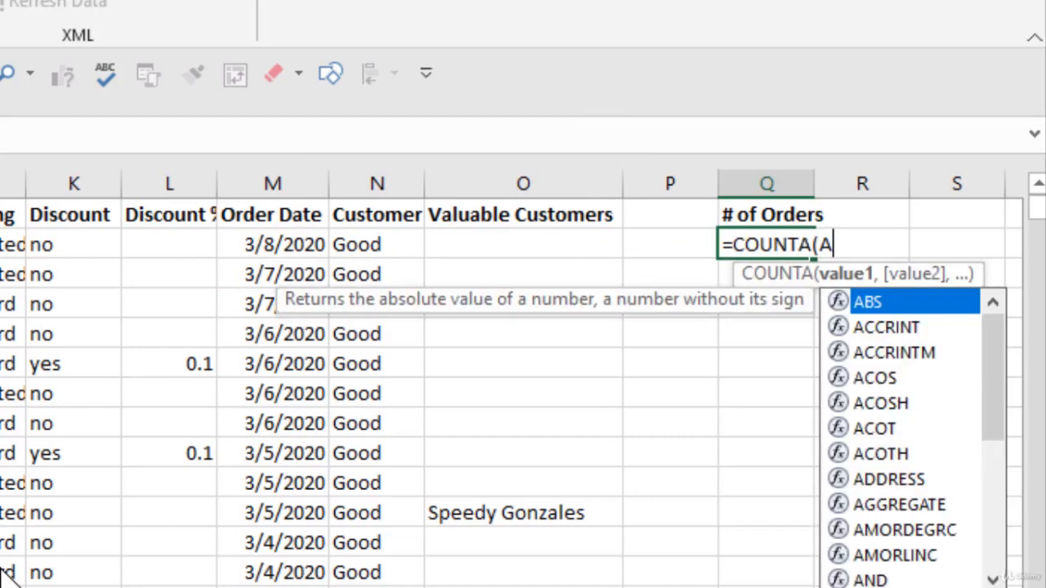
{"action": "type", "text": ":A"}
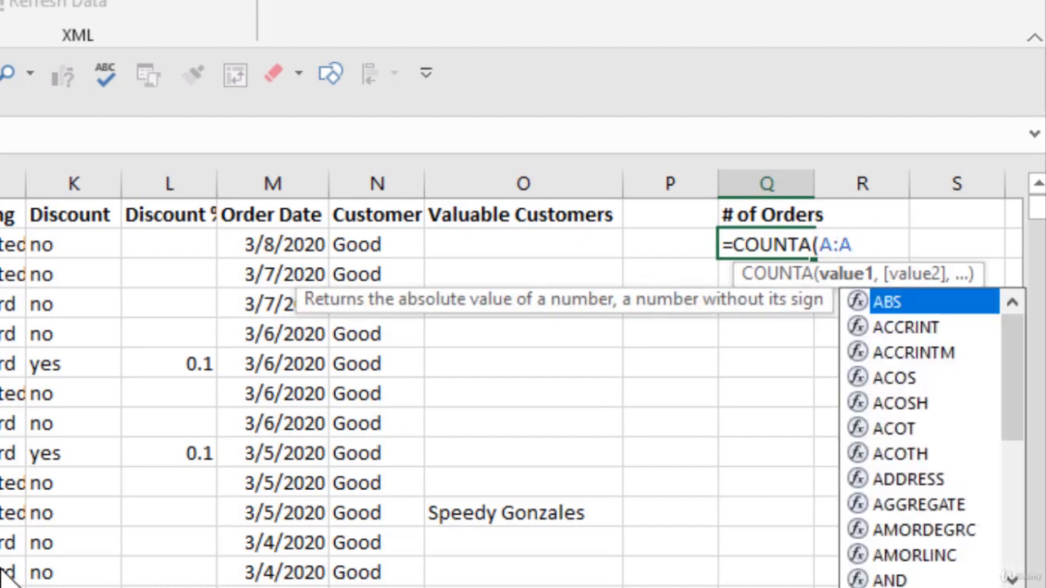
{"action": "type", "text": ")"}
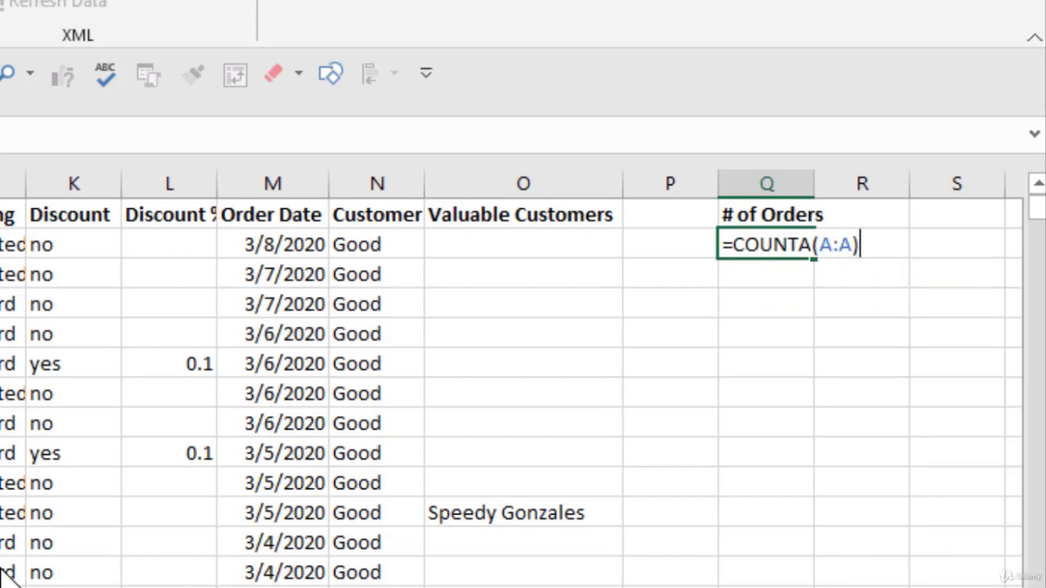
{"action": "key", "text": "Return"}
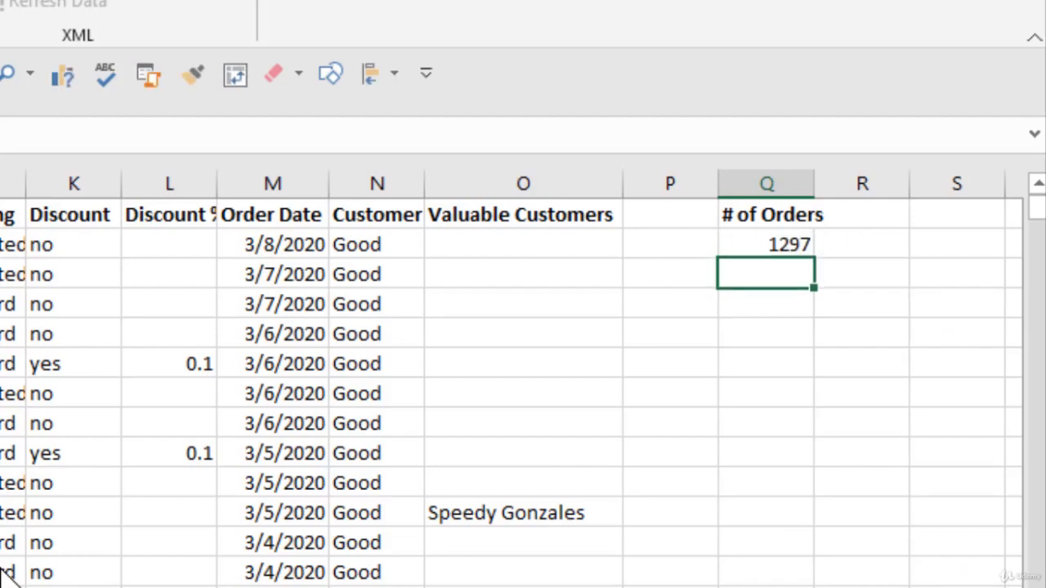
- Change the formula in Q2 to =COUNTA(A:A)-1 to exclude the header row
{"action": "key", "text": "Up"}
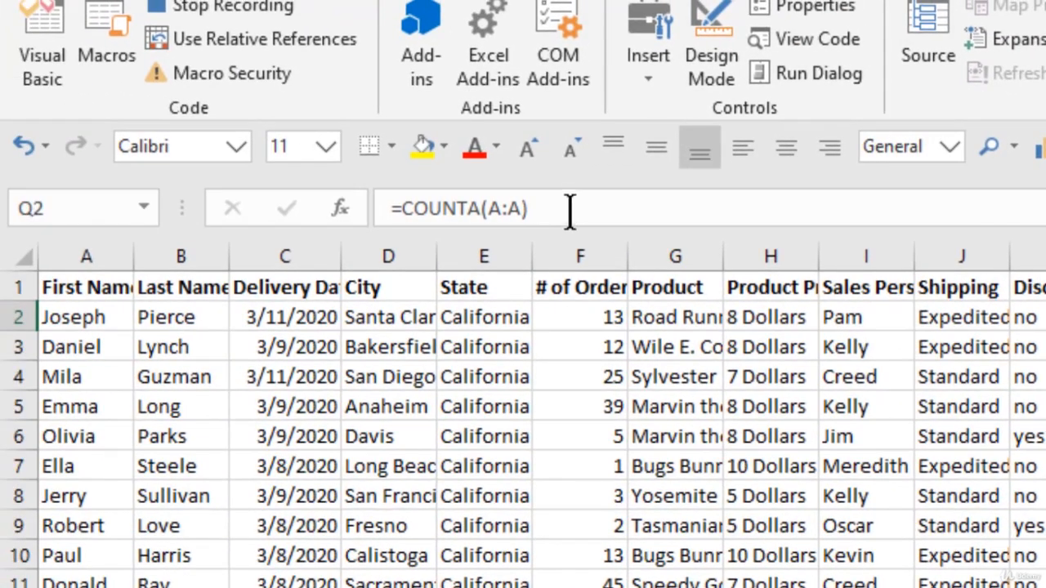
{"action": "left_click", "coordinate": [570, 208]}
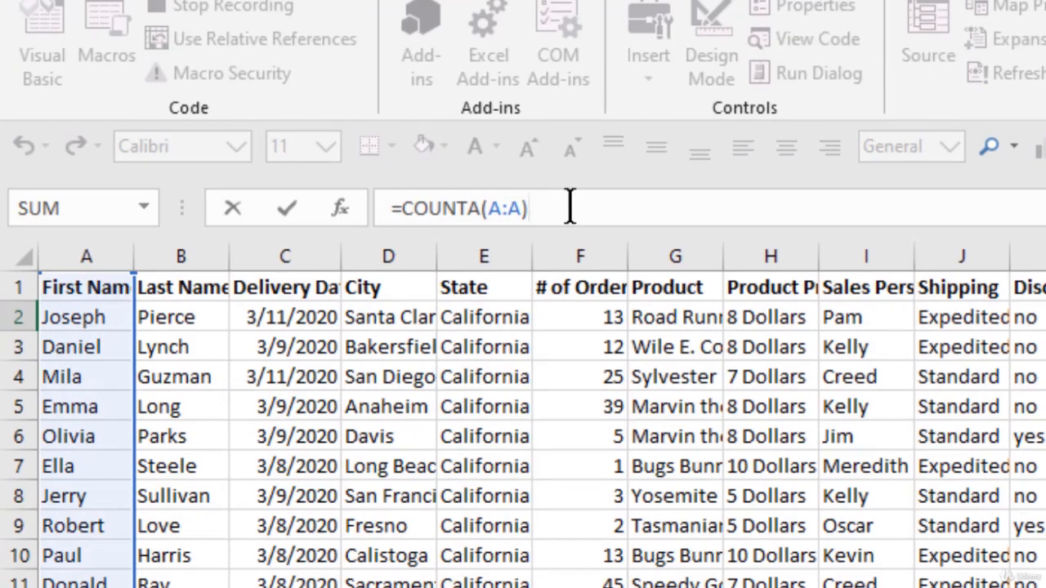
{"action": "type", "text": "-1"}
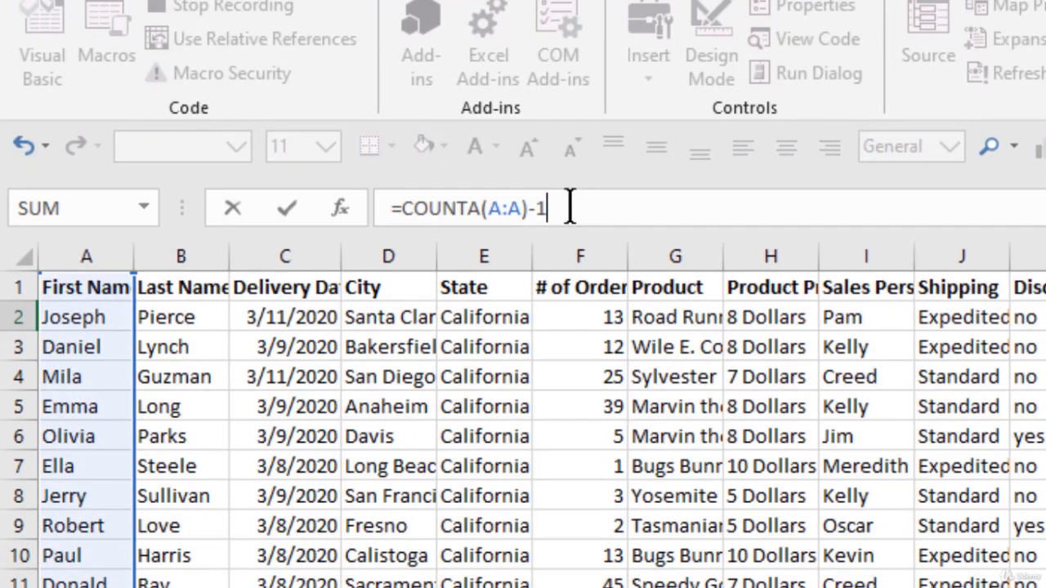
{"action": "key", "text": "Return"}
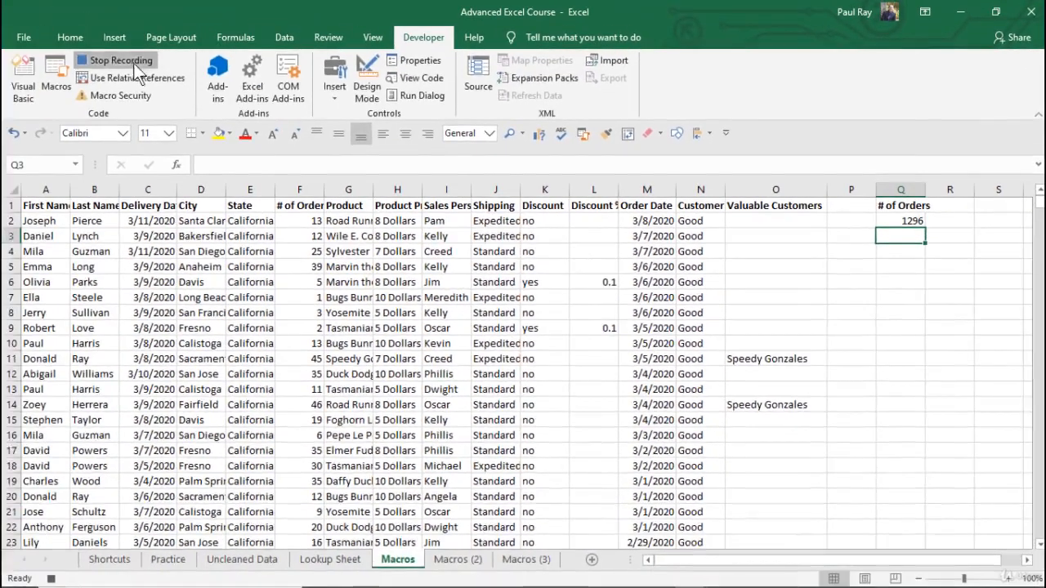
- Stop recording the macro and switch to the Macros (2) sheet
{"action": "left_click", "coordinate": [134, 63]}
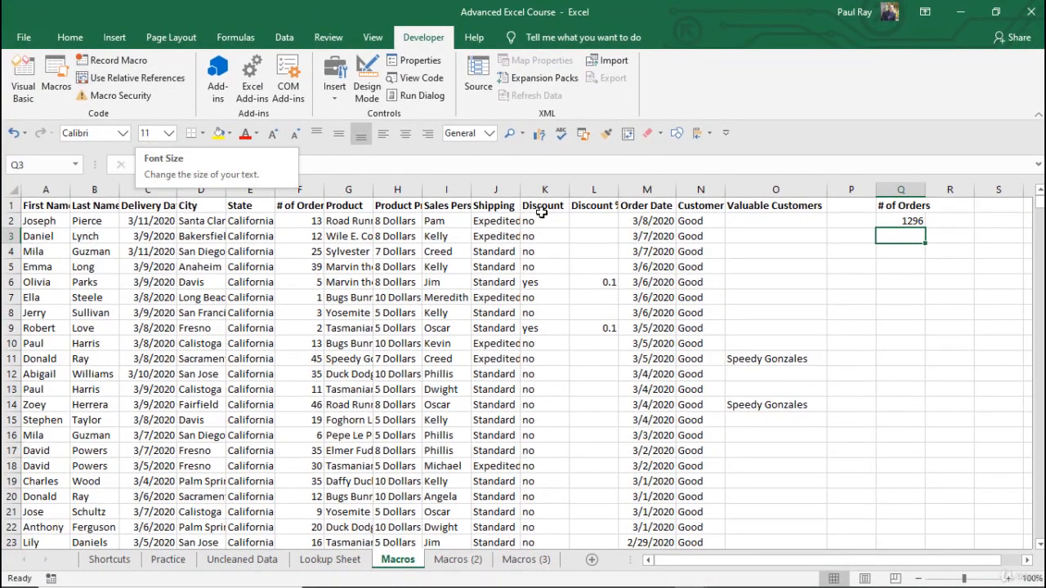
{"action": "left_click", "coordinate": [459, 563]}
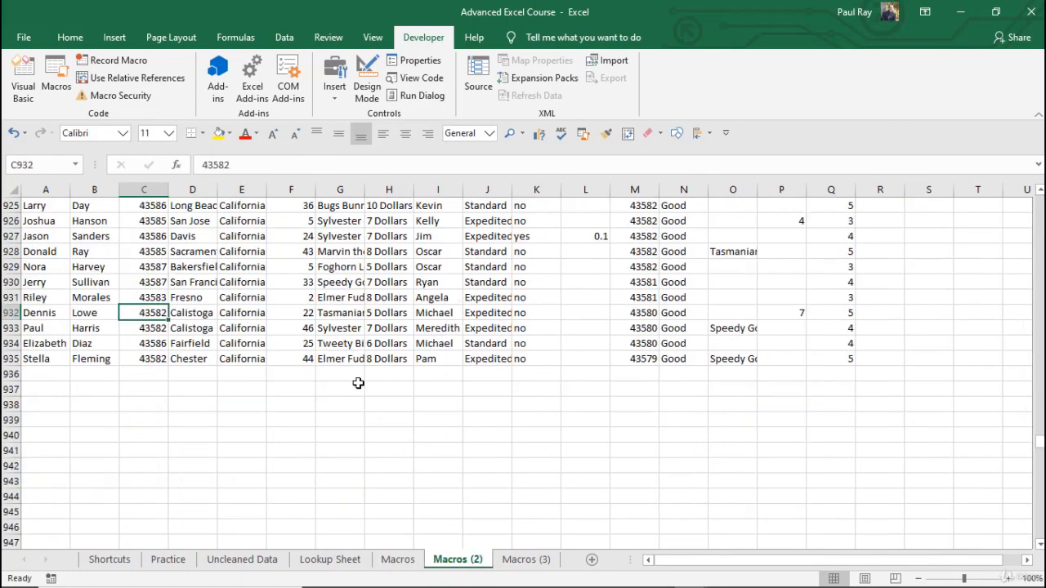
- Check where the customer data ends on the Macros (2) sheet and return to cell A1
{"action": "key", "text": "ctrl+Home"}
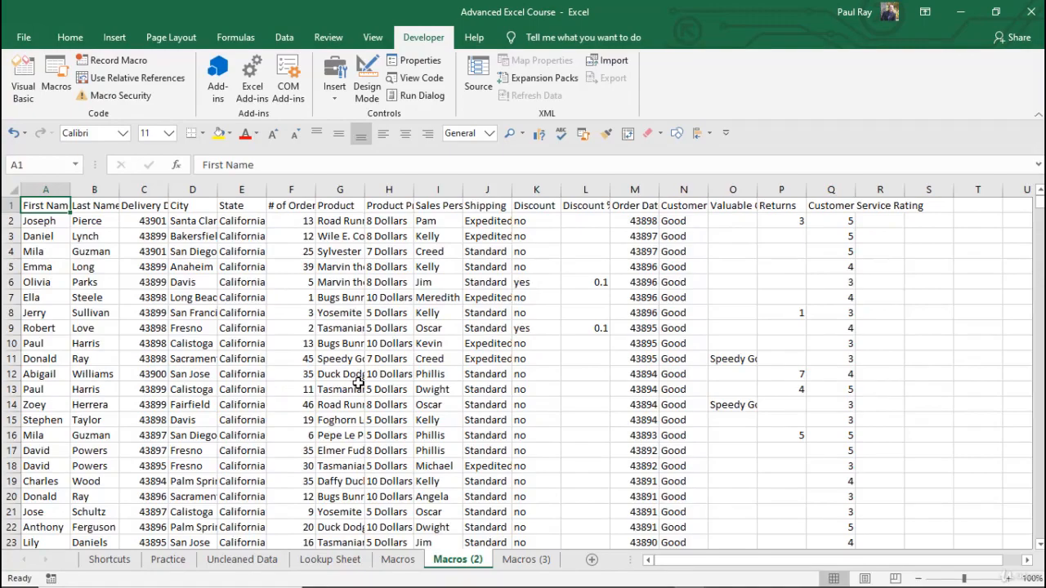
{"action": "key", "text": "ctrl+Down"}
{"action": "key", "text": "Down"}
{"action": "key", "text": "Down"}
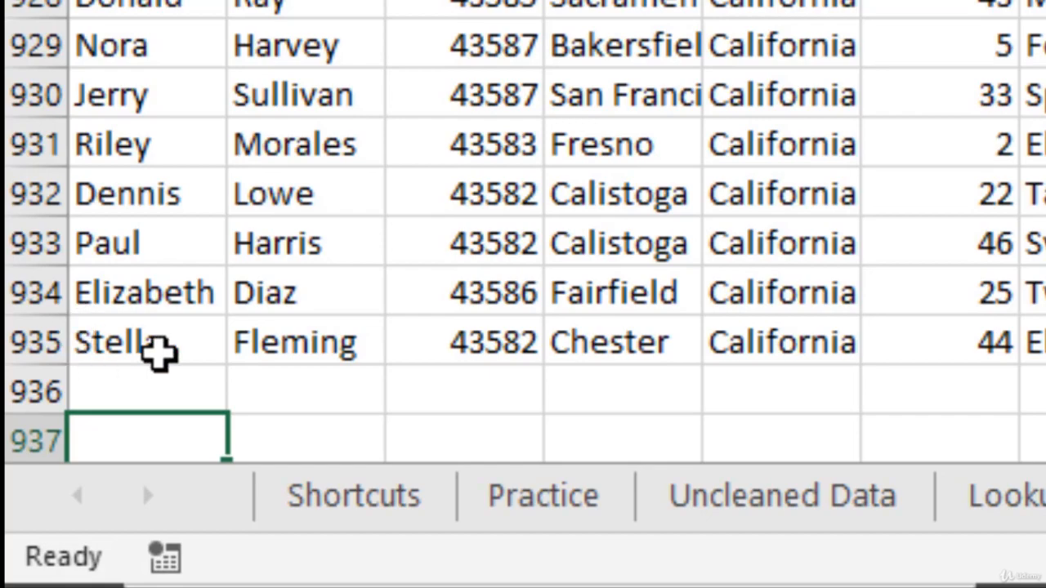
{"action": "key", "text": "ctrl+Home"}
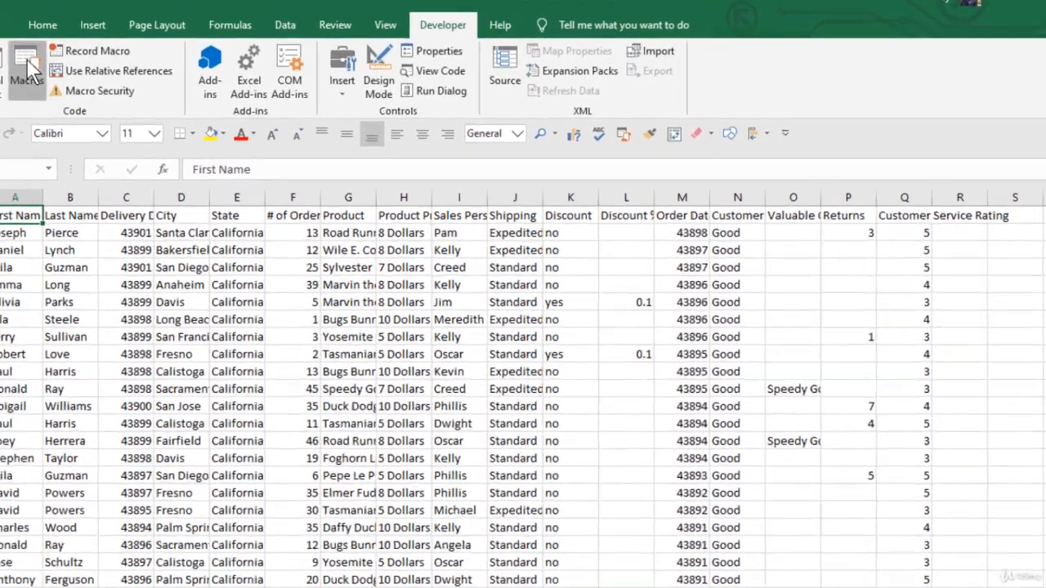
- Run the format macro on the Macros (2) sheet
{"action": "left_click", "coordinate": [56, 76]}
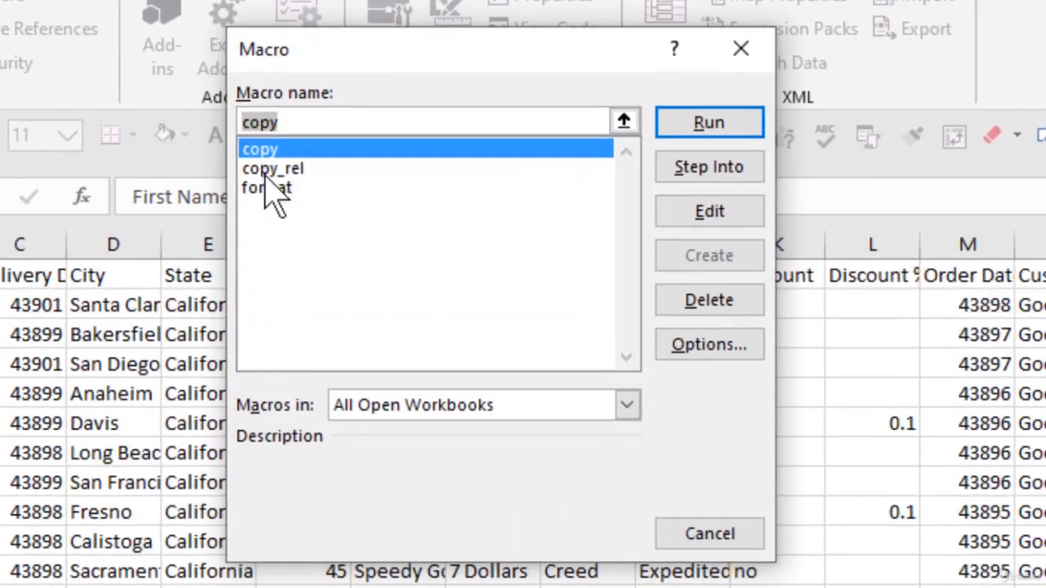
{"action": "left_click", "coordinate": [274, 189]}
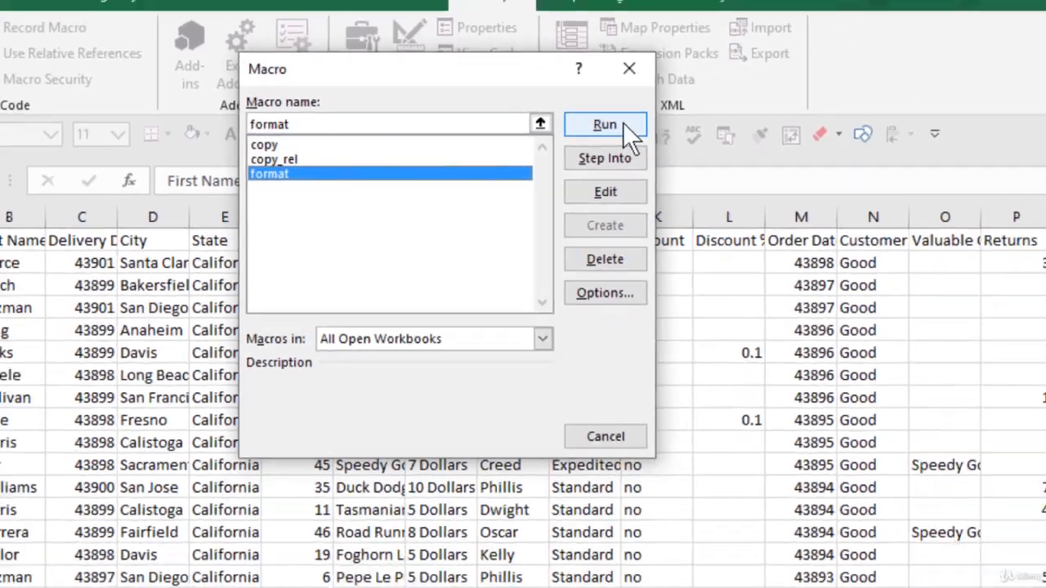
{"action": "left_click", "coordinate": [615, 126]}
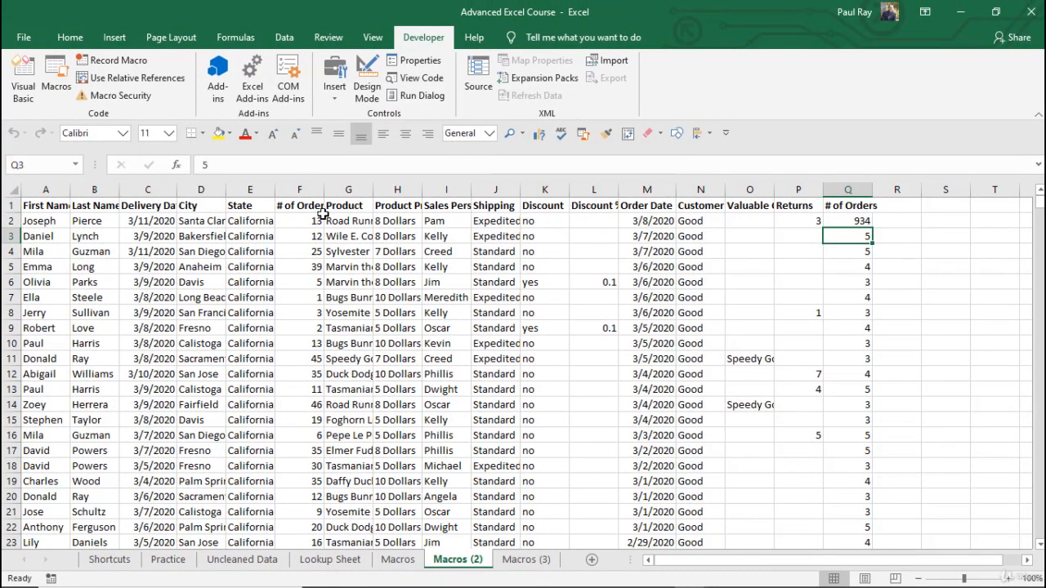
- Examine the macro's date formatting and # of Orders output in column Q, comparing it with the unformatted Macros (3) sheet
{"action": "left_click", "coordinate": [152, 222]}
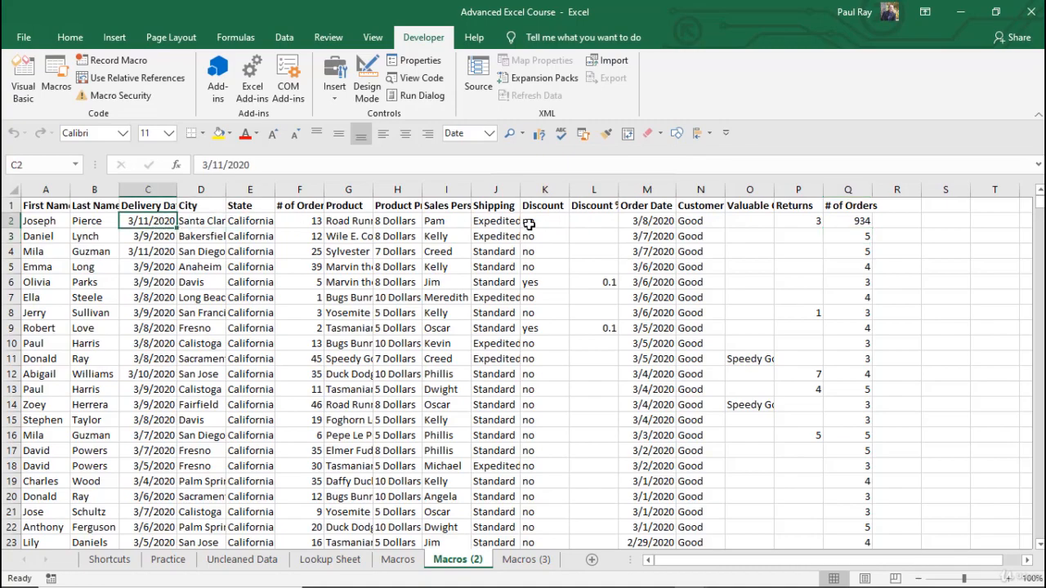
{"action": "left_click", "coordinate": [643, 222]}
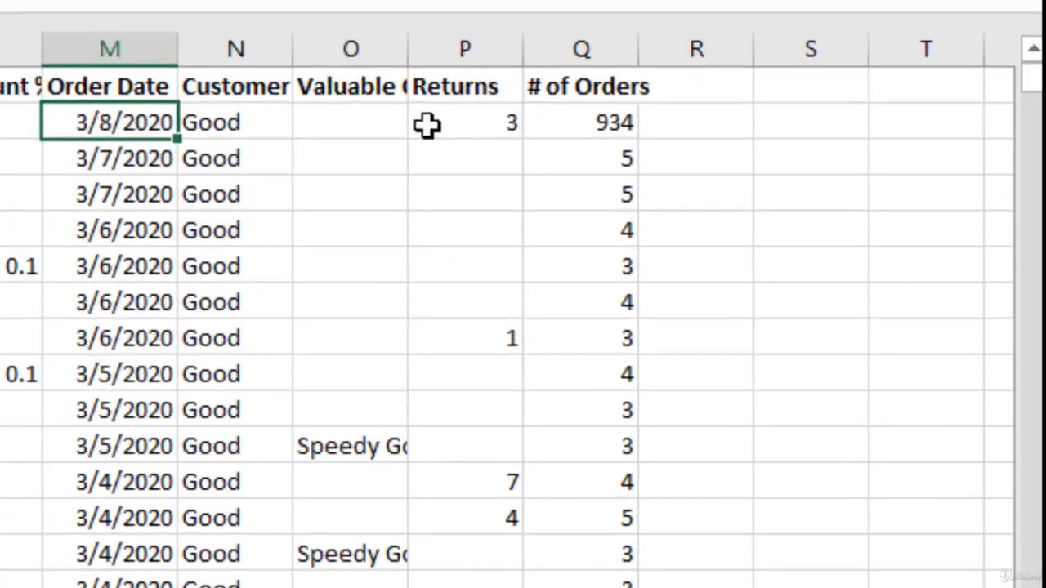
{"action": "left_click", "coordinate": [627, 122]}
{"action": "left_click_drag", "start_coordinate": [602, 188], "coordinate": [577, 420]}
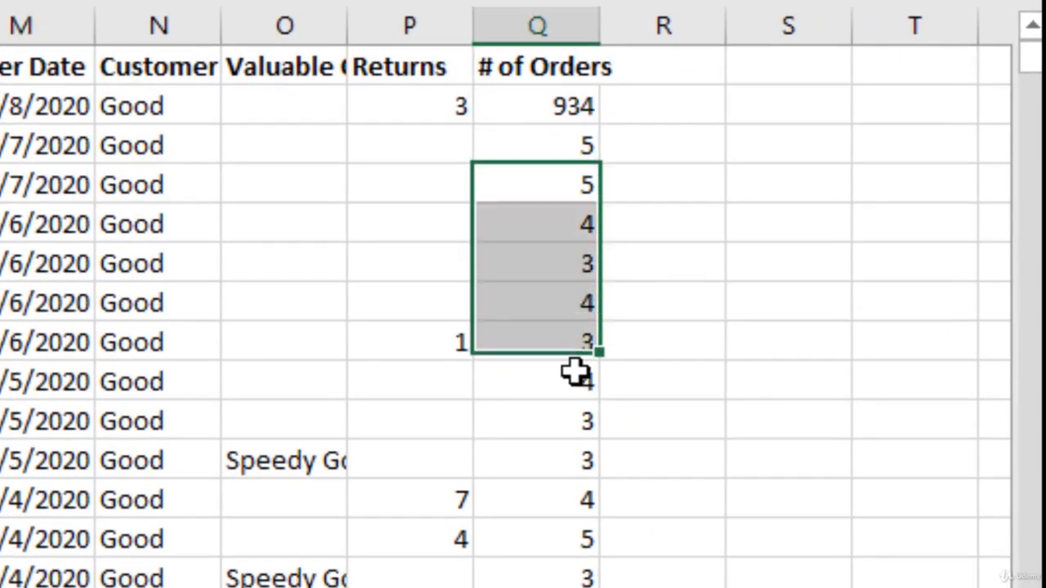
{"action": "left_click", "coordinate": [566, 101]}
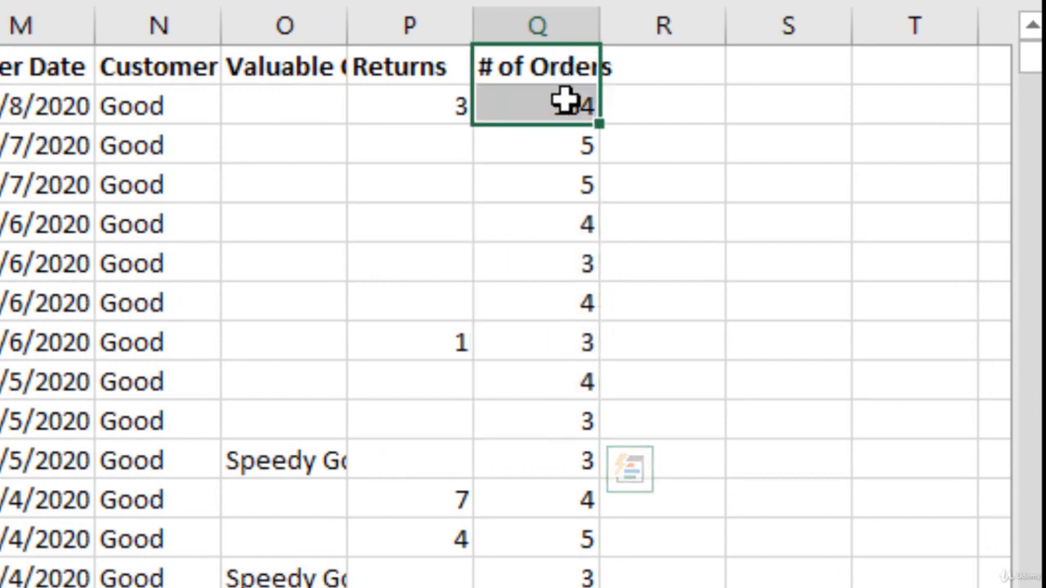
{"action": "left_click", "coordinate": [560, 177]}
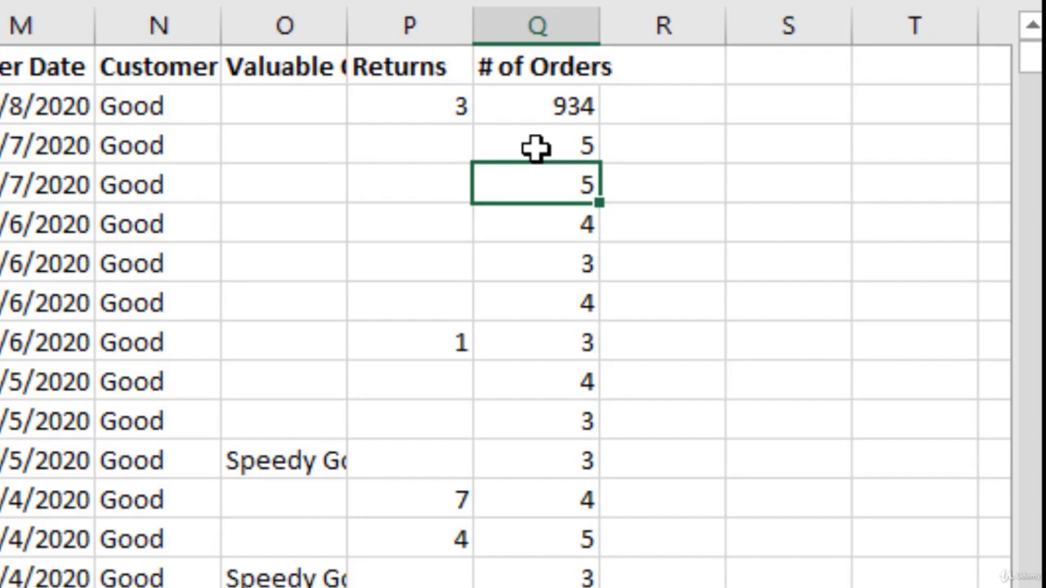
{"action": "left_click", "coordinate": [525, 560]}
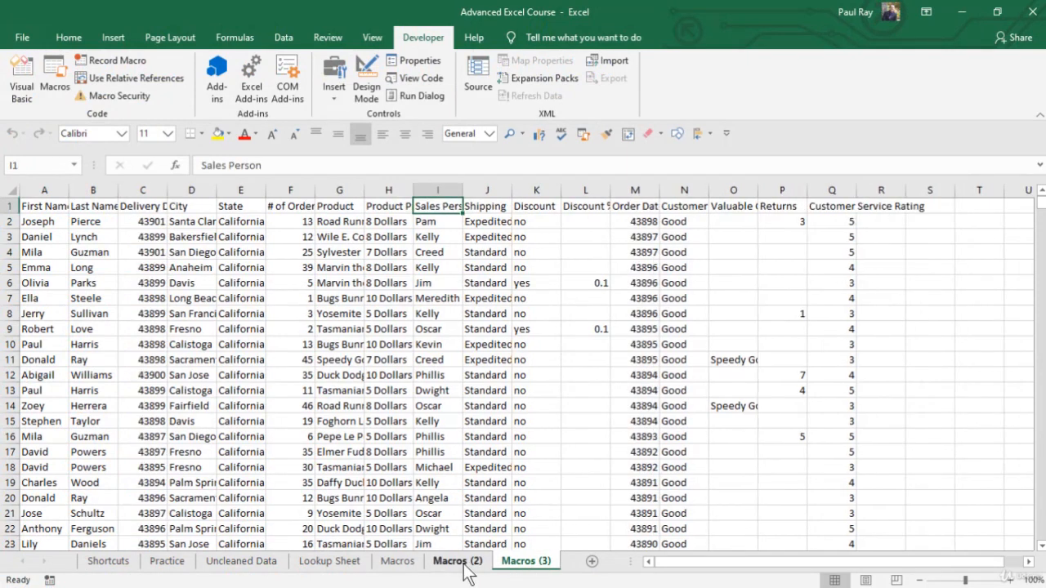
{"action": "left_click", "coordinate": [472, 563]}
{"action": "left_click_drag", "start_coordinate": [839, 209], "coordinate": [850, 225]}
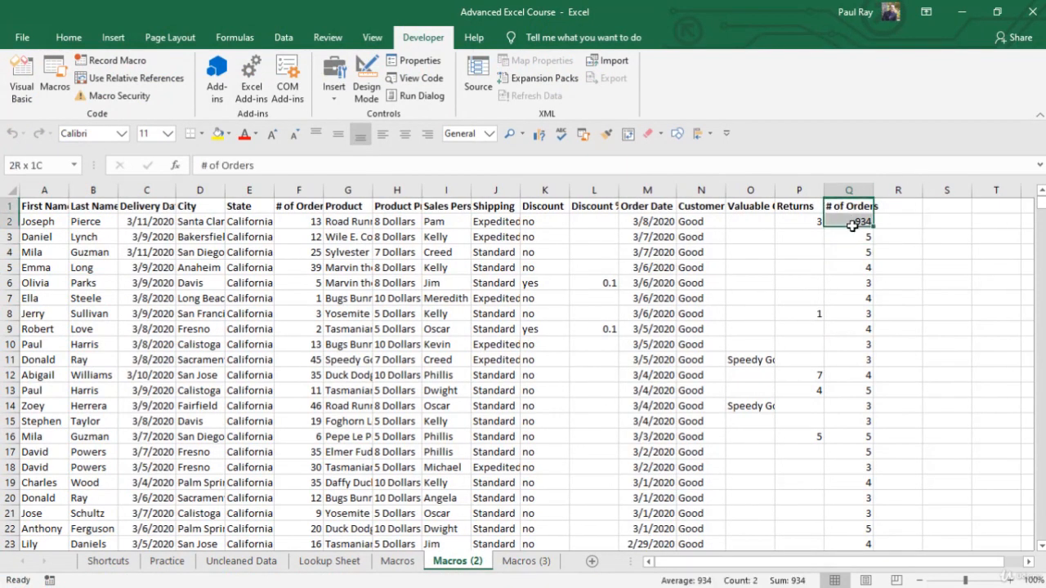
- On the Macros sheet, restore the raw data by removing the header bold, date formats and # of Orders entries
{"action": "left_click", "coordinate": [401, 568]}
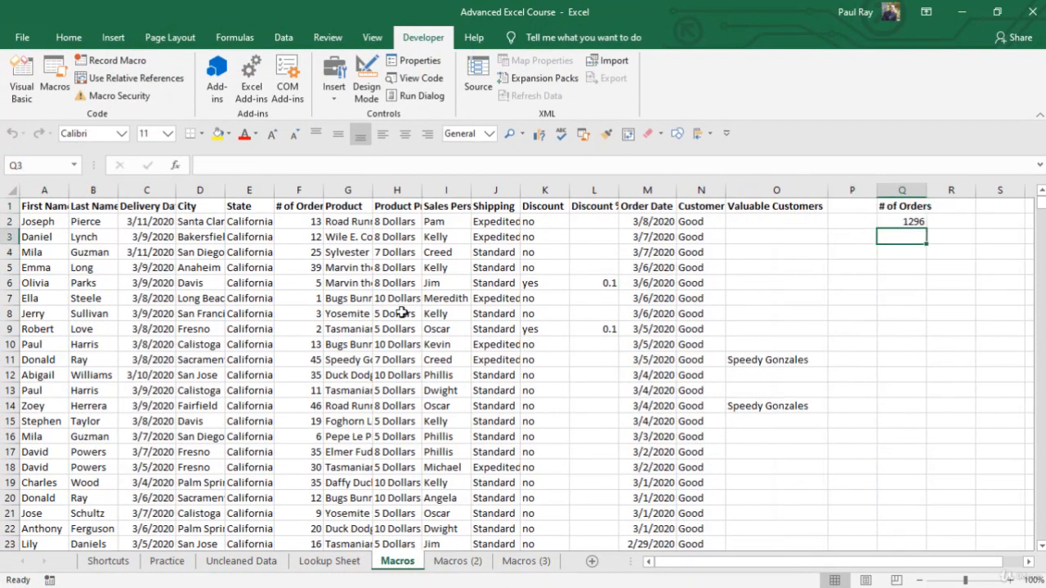
{"action": "left_click", "coordinate": [400, 286]}
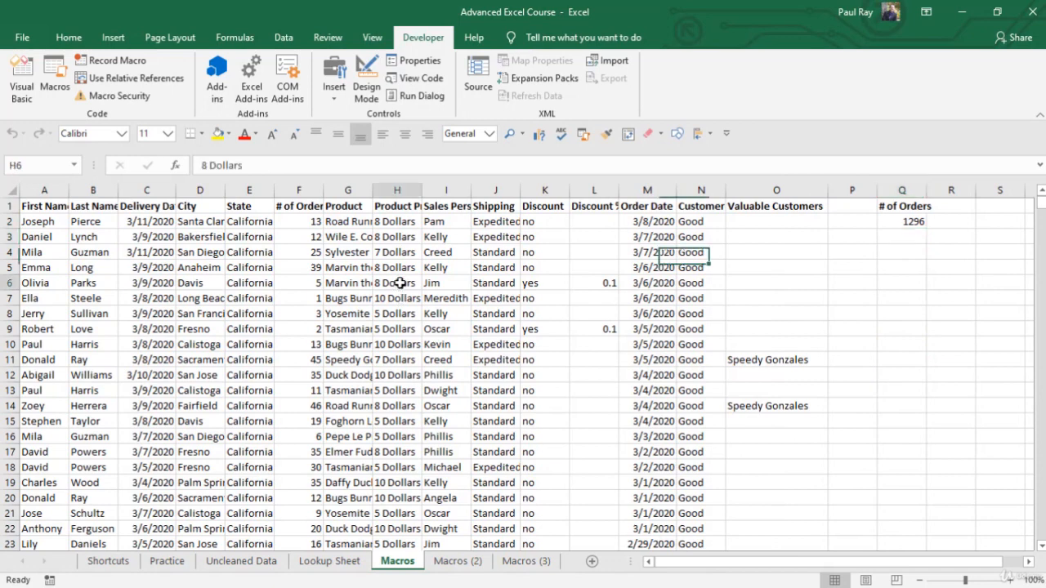
{"action": "left_click", "coordinate": [348, 205]}
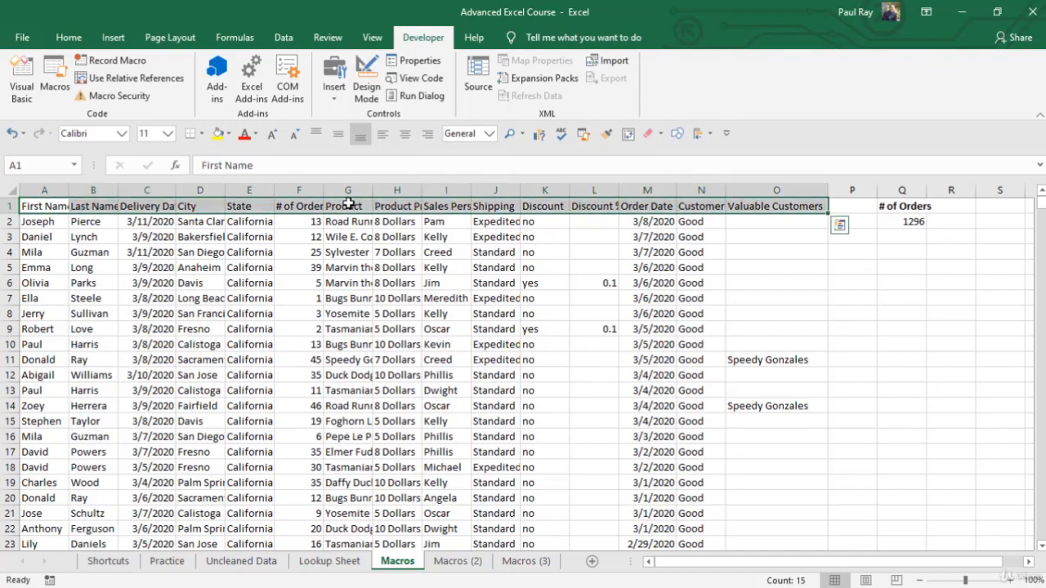
{"action": "left_click", "coordinate": [219, 104]}
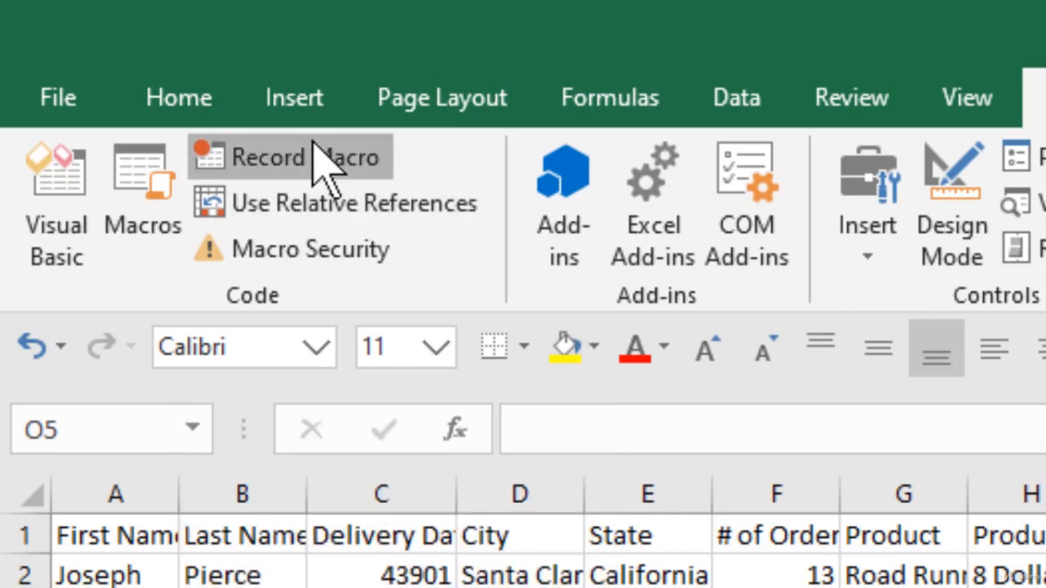
- Start recording a new macro named format_rel_abs, stored in This Workbook
{"action": "left_click", "coordinate": [323, 163]}
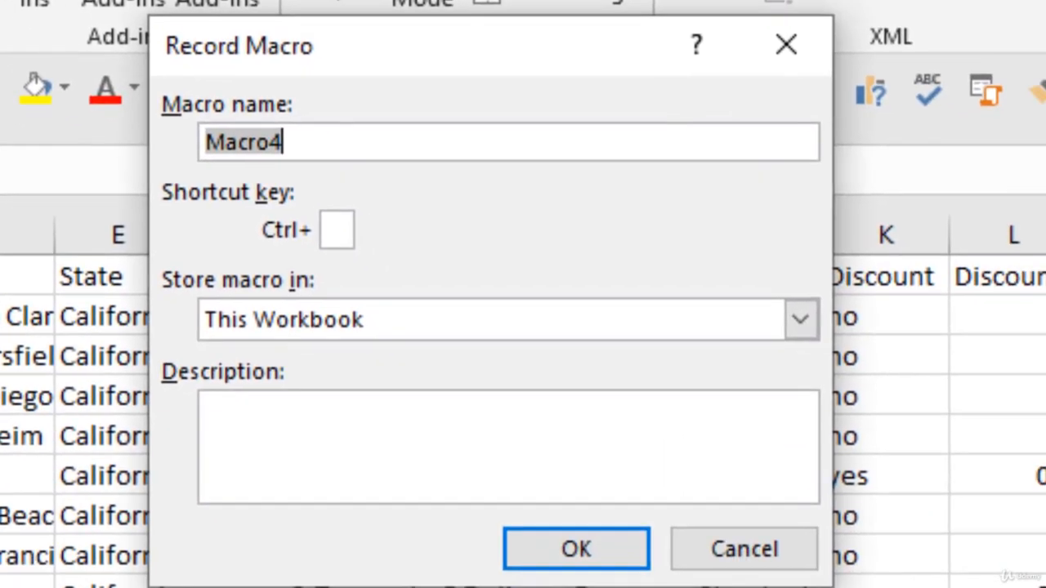
{"action": "type", "text": "form"}
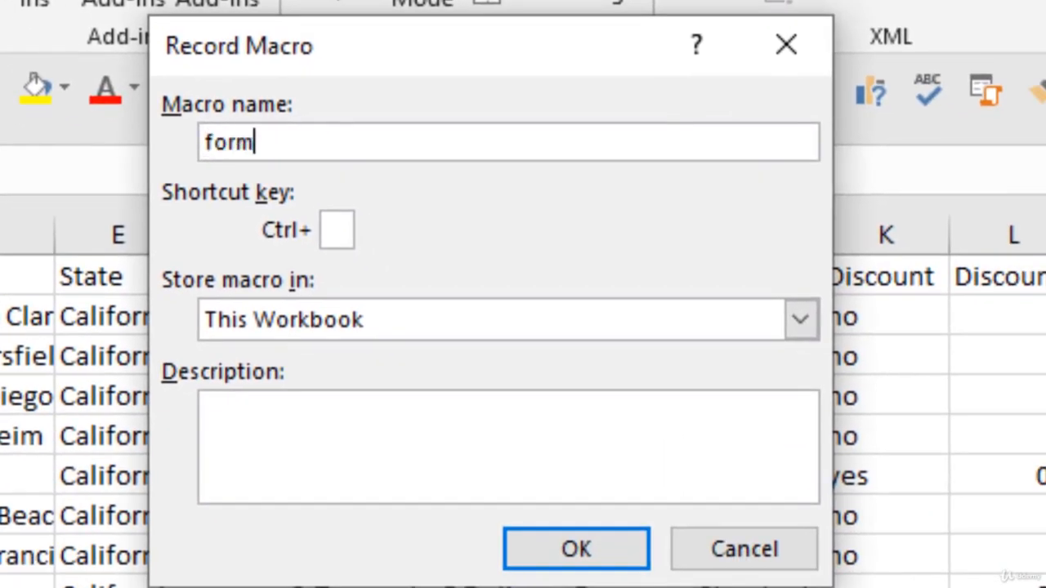
{"action": "type", "text": "at_rel"}
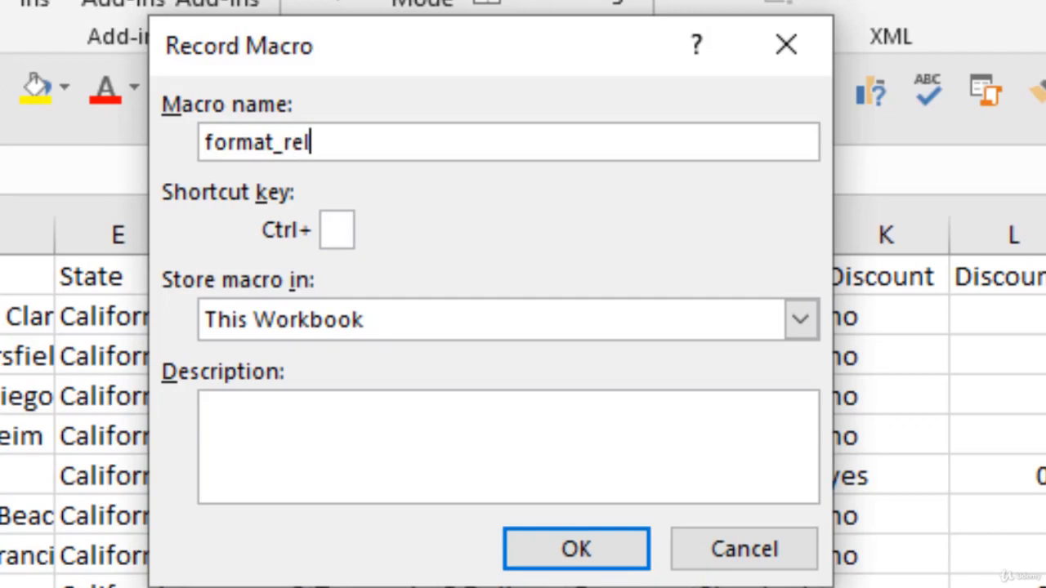
{"action": "type", "text": "_abs"}
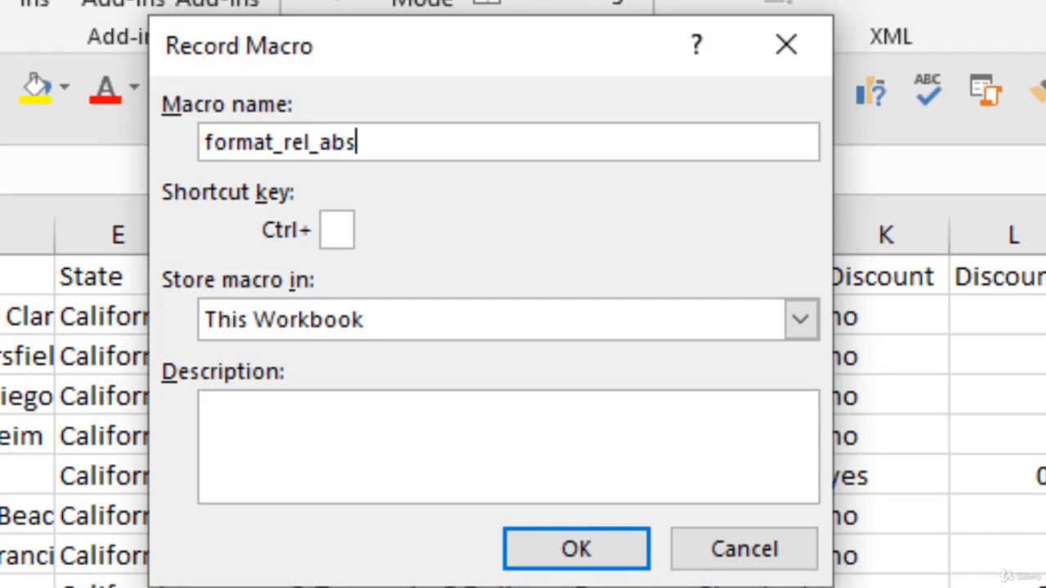
{"action": "left_click", "coordinate": [594, 550]}
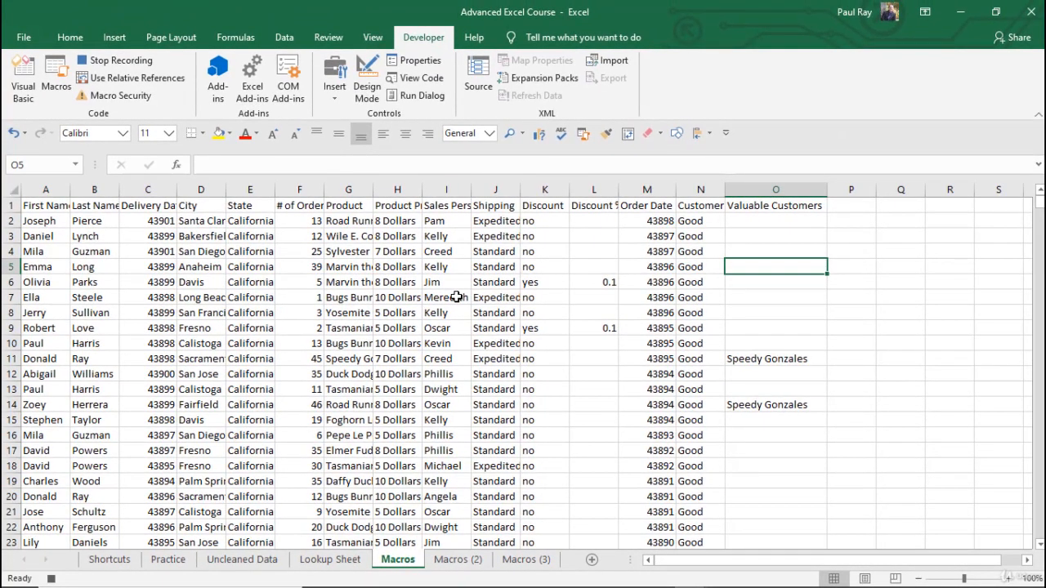
- Make the header row bold from A1 through Valuable Customers in O1
{"action": "key", "text": "ctrl+Home"}
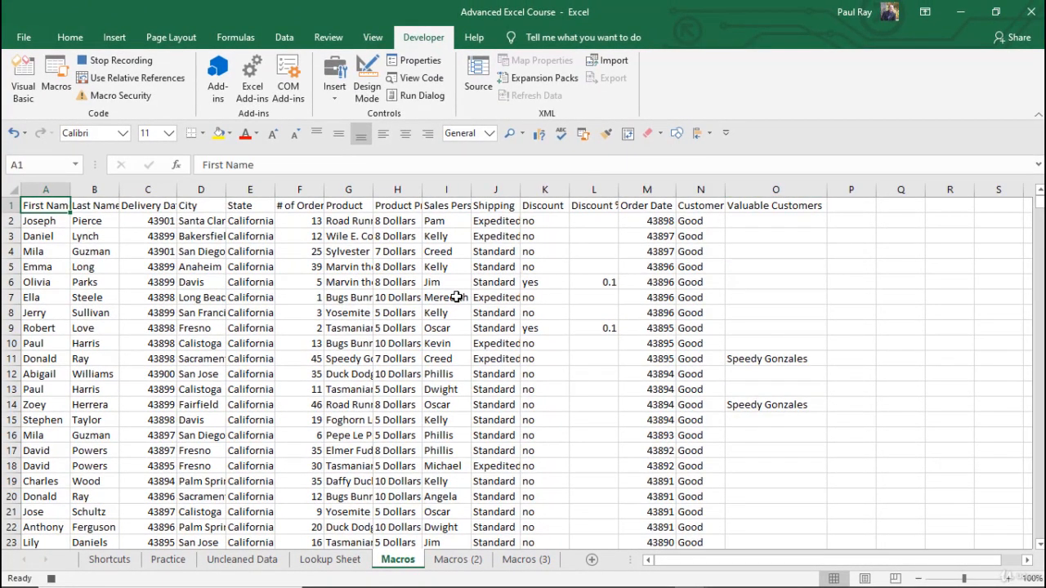
{"action": "key", "text": "ctrl+shift+Right"}
{"action": "key", "text": "ctrl+b"}
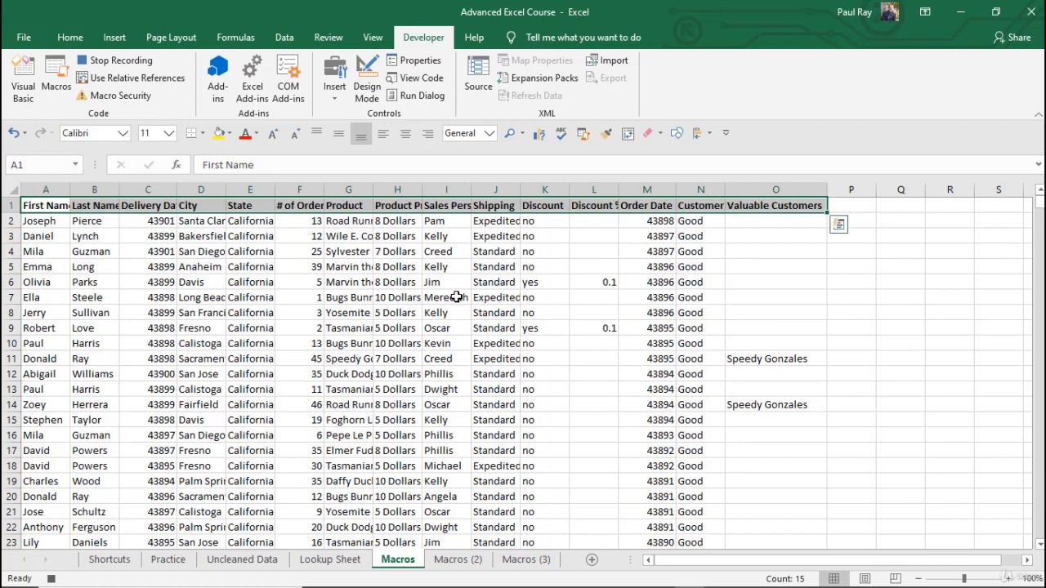
- Format all Delivery Date values from C2 down as Date with the *3/14/2012 type
{"action": "key", "text": "Left"}
{"action": "key", "text": "Right"}
{"action": "key", "text": "Right"}
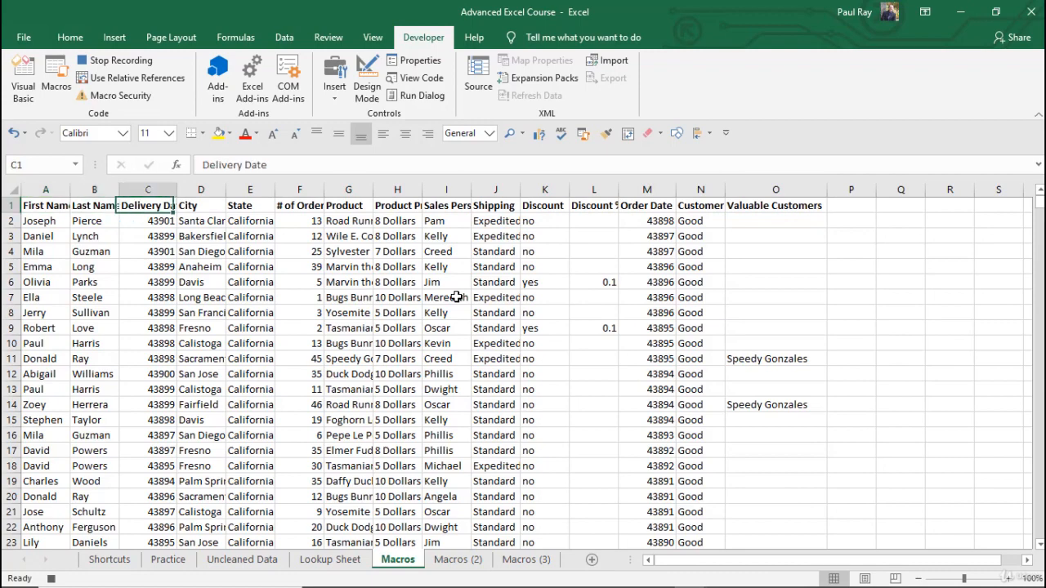
{"action": "key", "text": "Down"}
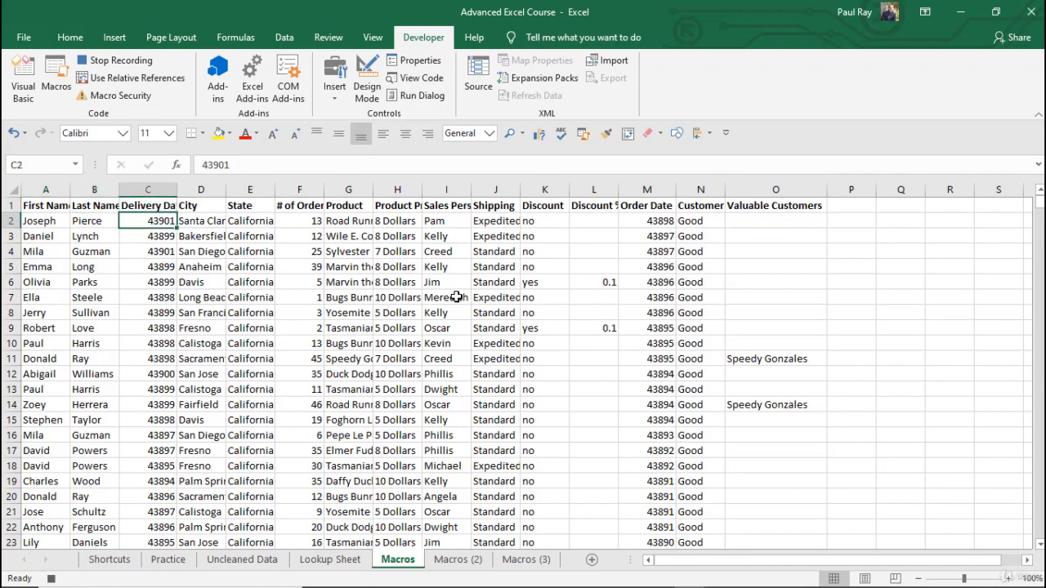
{"action": "key", "text": "ctrl+shift+Down"}
{"action": "key", "text": "ctrl+BackSpace"}
{"action": "key", "text": "ctrl+1"}
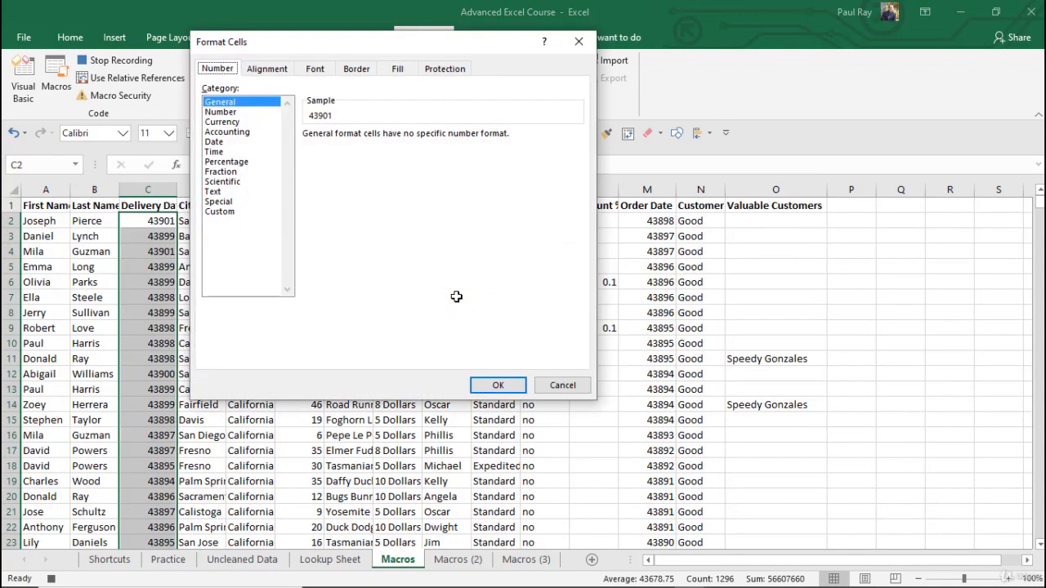
{"action": "left_click", "coordinate": [219, 142]}
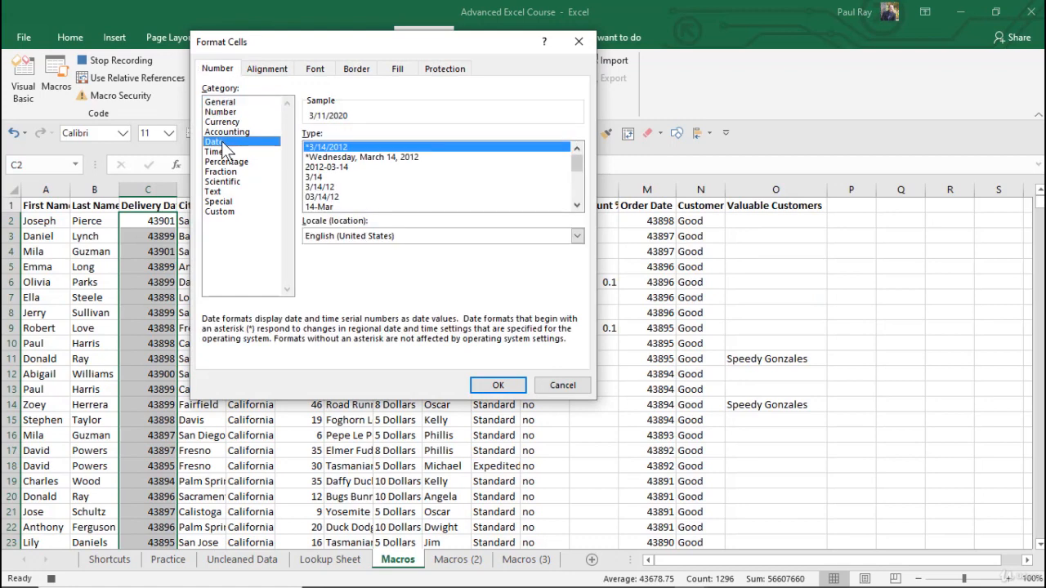
{"action": "key", "text": "Return"}
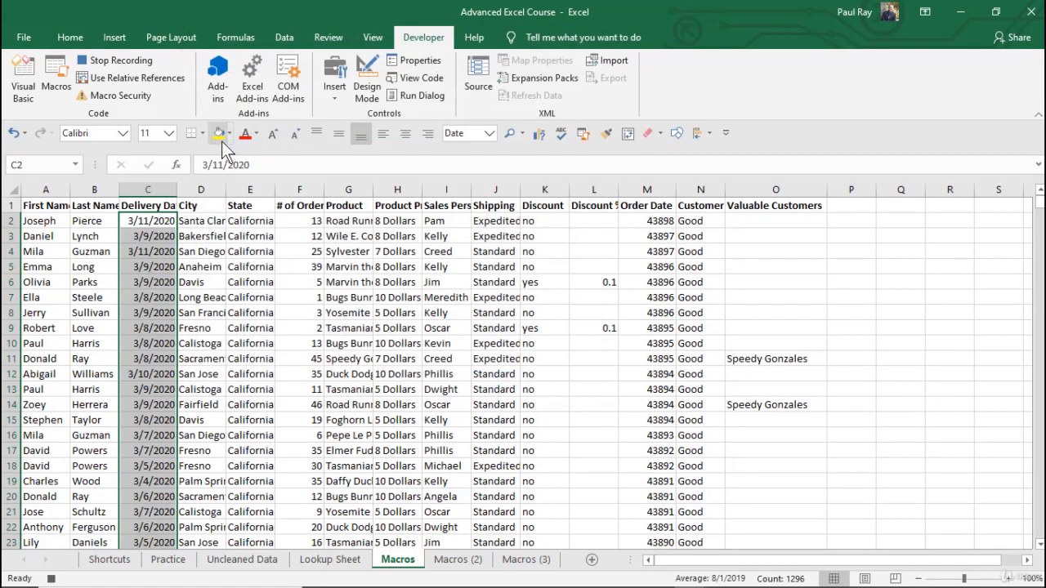
- Format all Order Date values from M2 down as Date with the *3/14/2012 type, ending on header cell M1
{"action": "key", "text": "Right"}
{"action": "key", "text": "Right"}
{"action": "key", "text": "Right"}
{"action": "key", "text": "Right"}
{"action": "key", "text": "Right"}
{"action": "key", "text": "Right"}
{"action": "key", "text": "Right"}
{"action": "key", "text": "Right"}
{"action": "key", "text": "Right"}
{"action": "key", "text": "Right"}
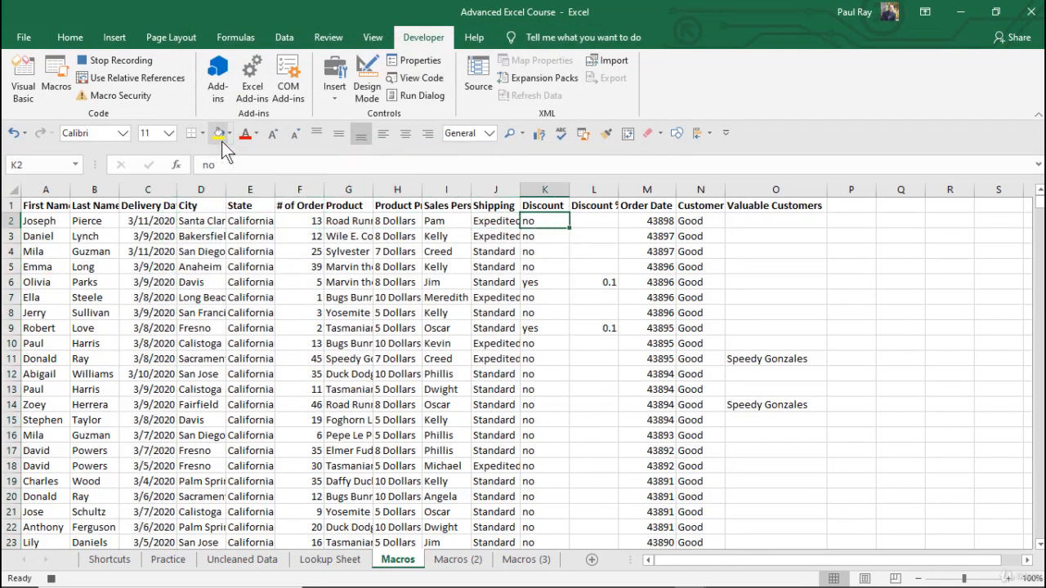
{"action": "key", "text": "ctrl+shift+Down"}
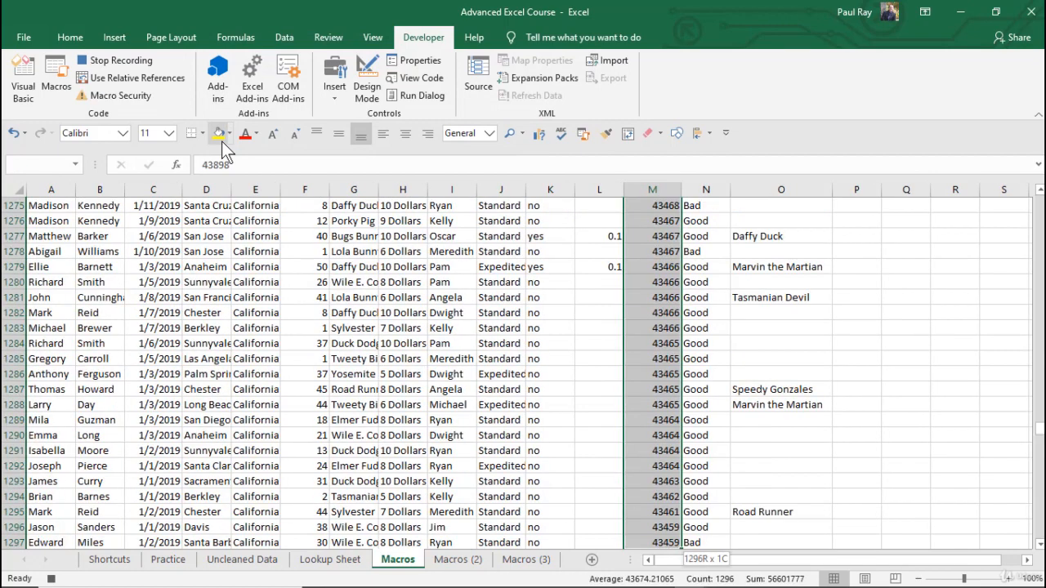
{"action": "key", "text": "ctrl+BackSpace"}
{"action": "key", "text": "ctrl+1"}
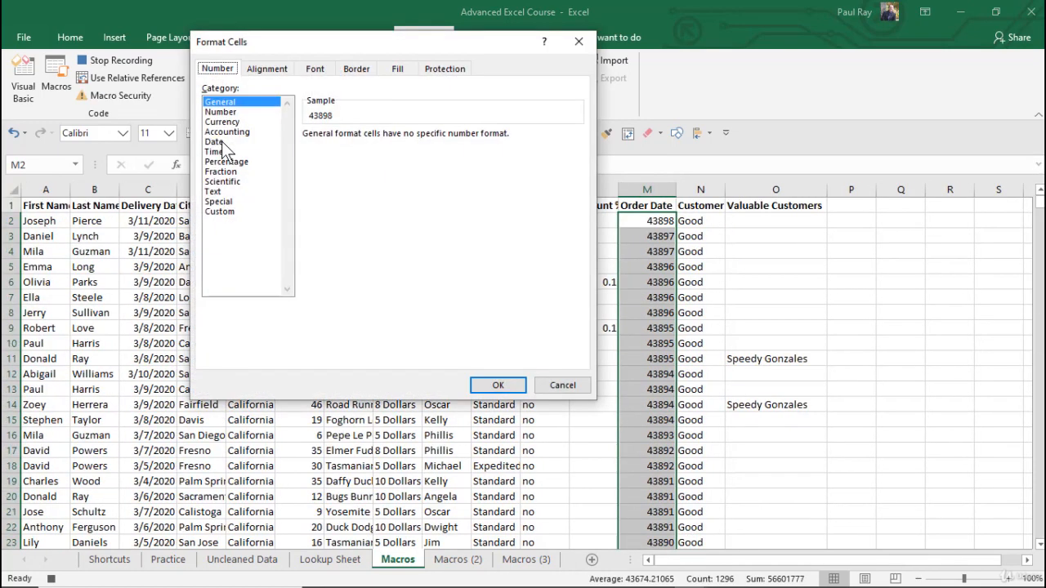
{"action": "left_click", "coordinate": [214, 142]}
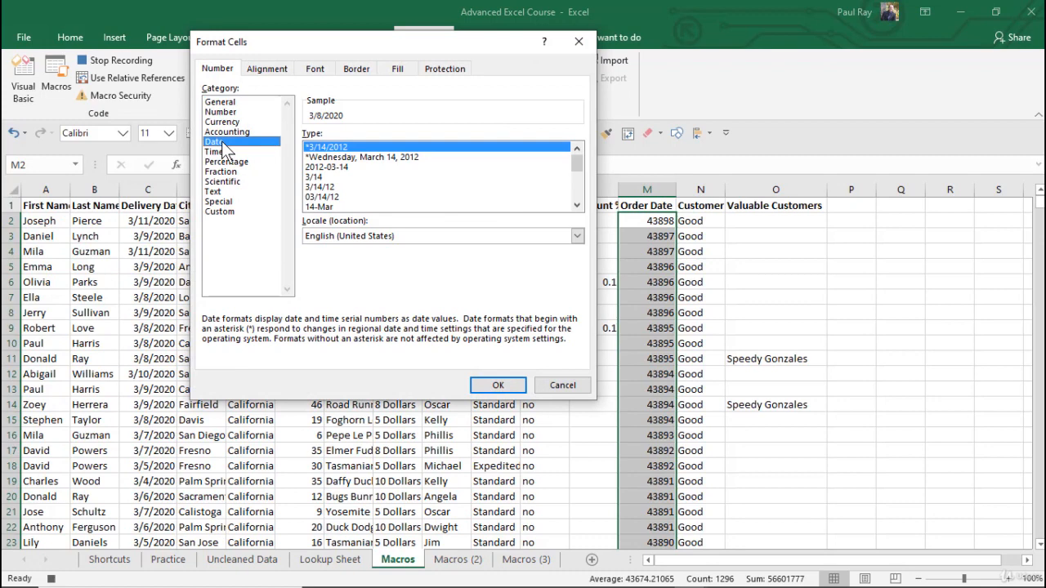
{"action": "key", "text": "Return"}
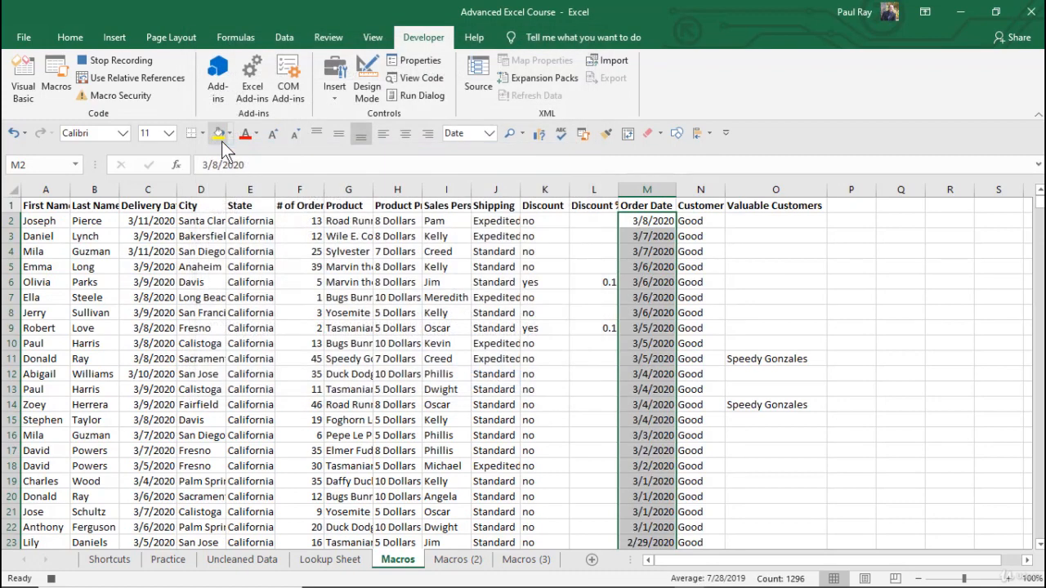
{"action": "key", "text": "Up"}
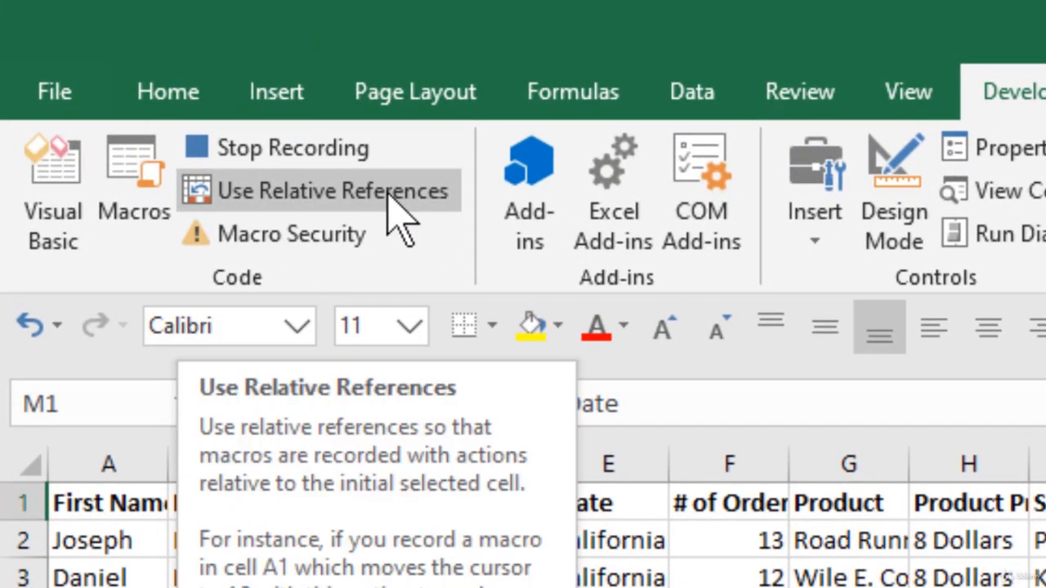
- Turn on relative references, move from M1 past the last header to Q1, and enter the header # of Orders
{"action": "left_click", "coordinate": [391, 198]}
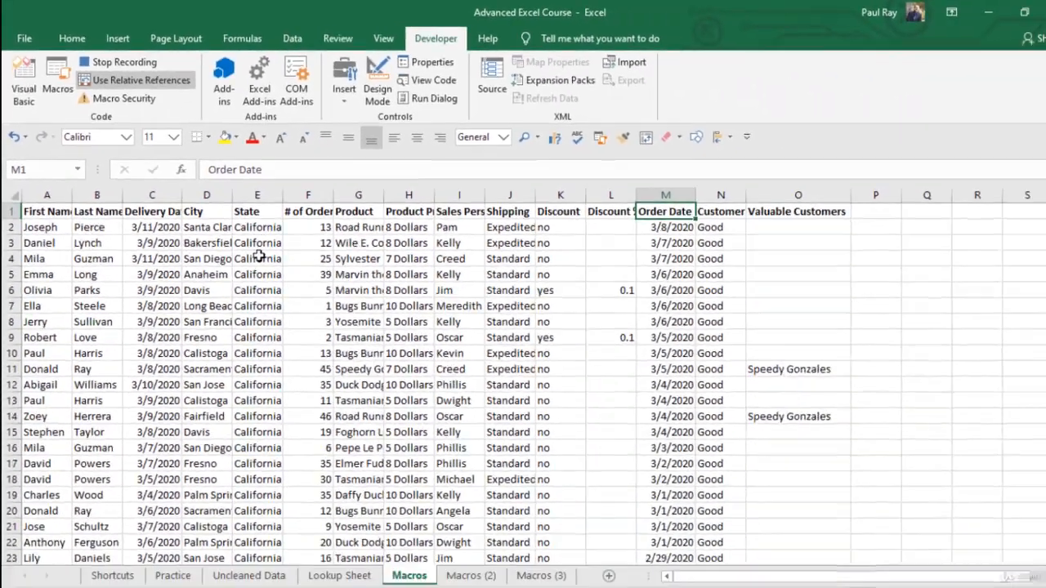
{"action": "key", "text": "Right"}
{"action": "key", "text": "Right"}
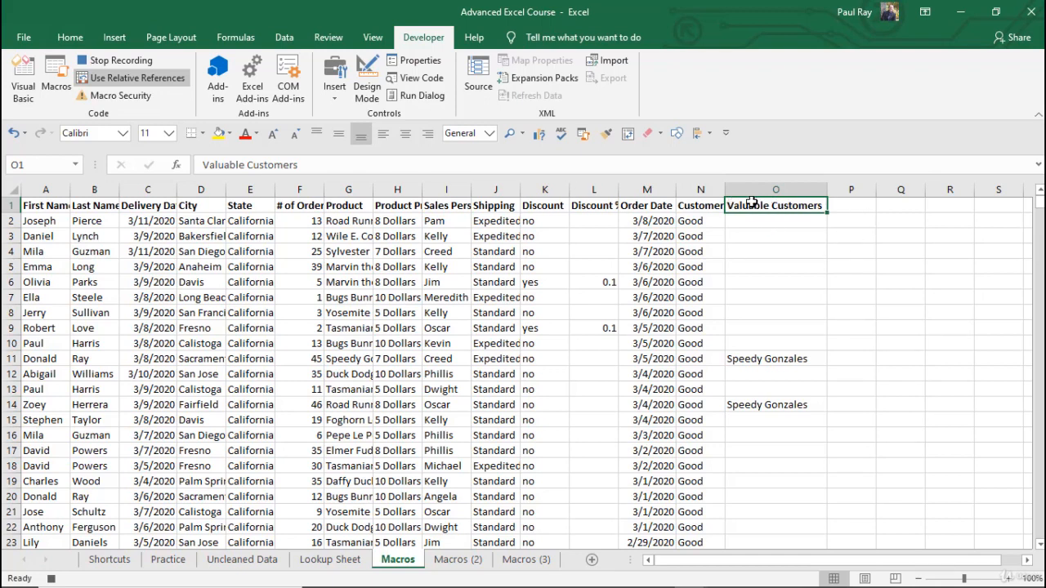
{"action": "key", "text": "Right"}
{"action": "key", "text": "Right"}
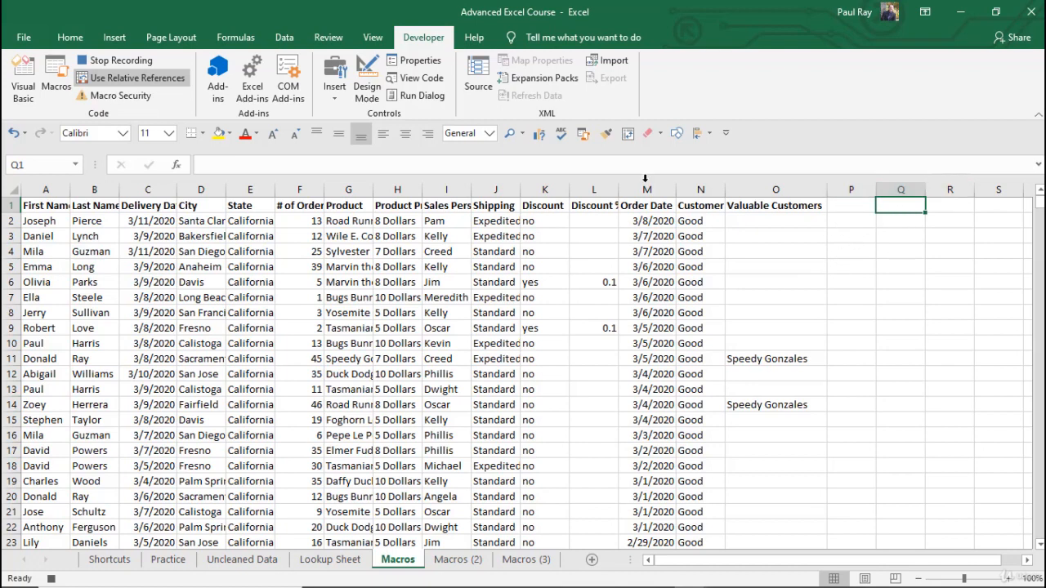
{"action": "left_click", "coordinate": [135, 74]}
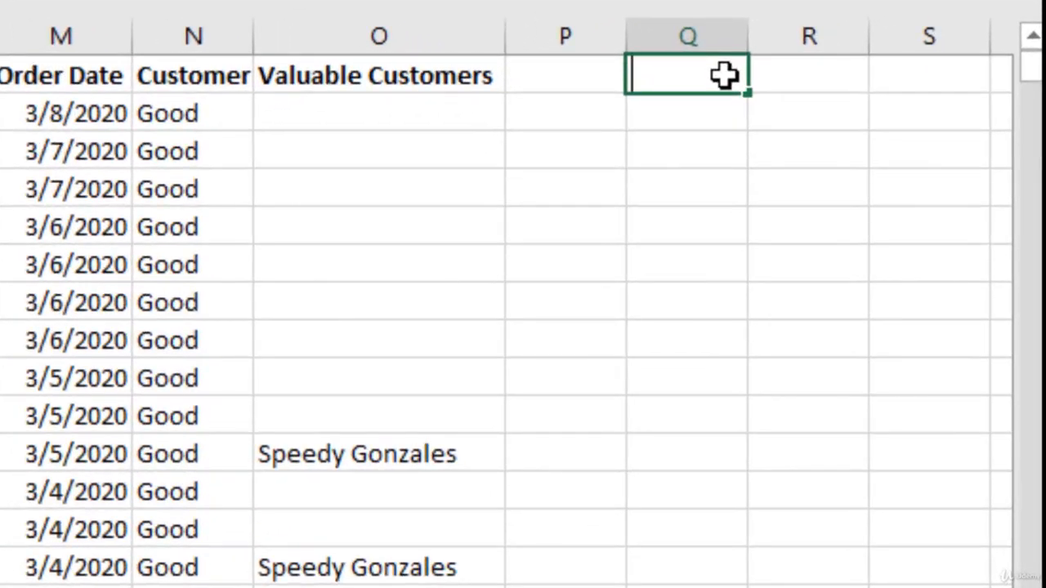
{"action": "type", "text": "# of Orders"}
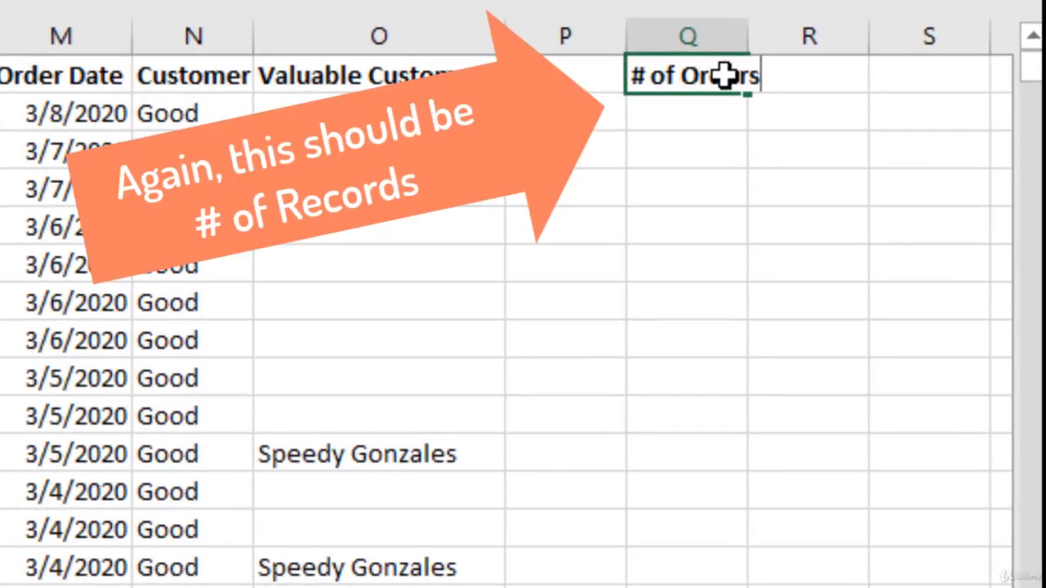
{"action": "key", "text": "Return"}
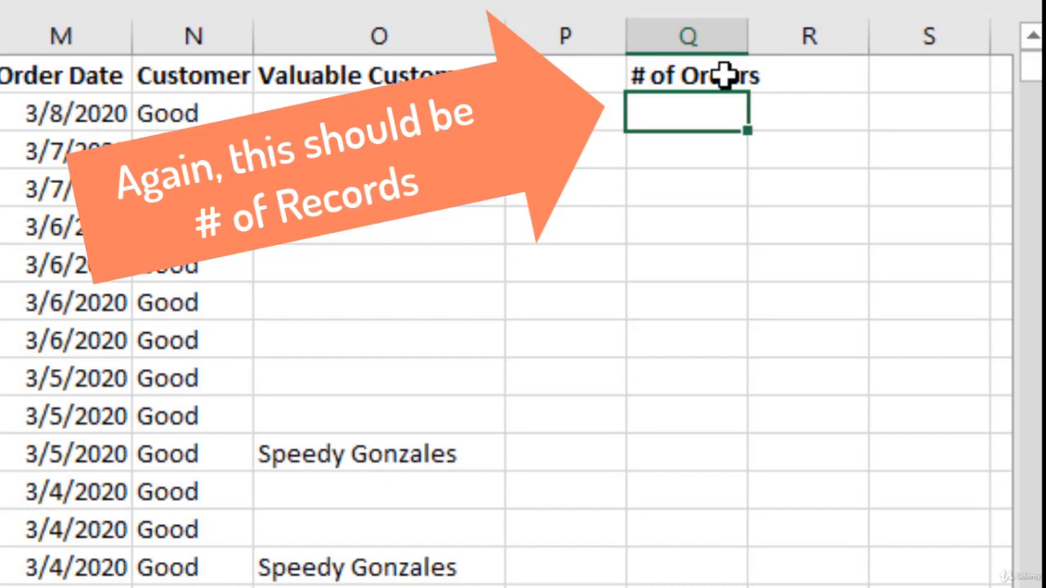
- Enter the count formula =COUNTA(A:A) in Q2 and stop recording the macro
{"action": "type", "text": "=counta"}
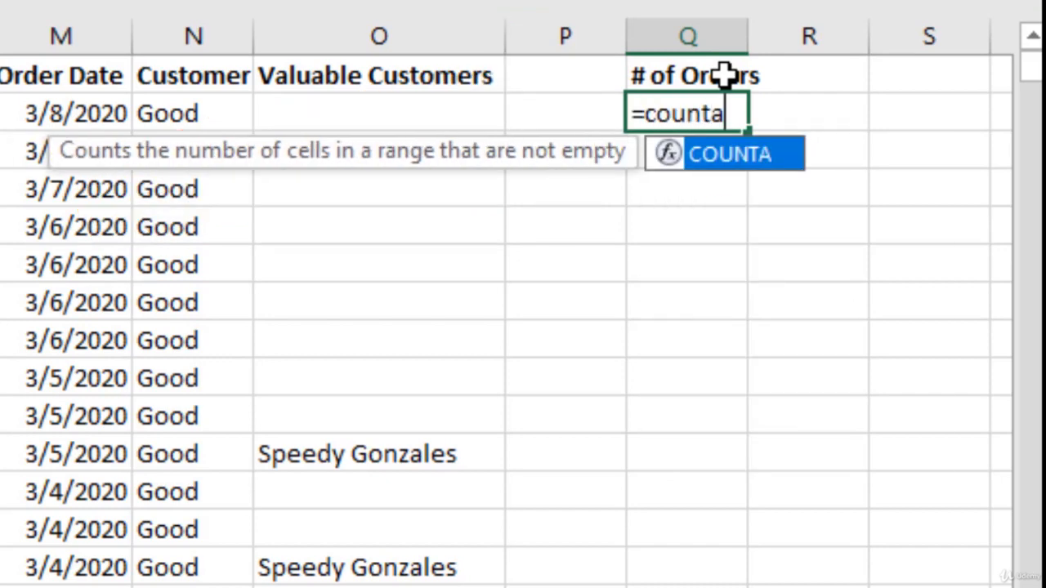
{"action": "key", "text": "Tab"}
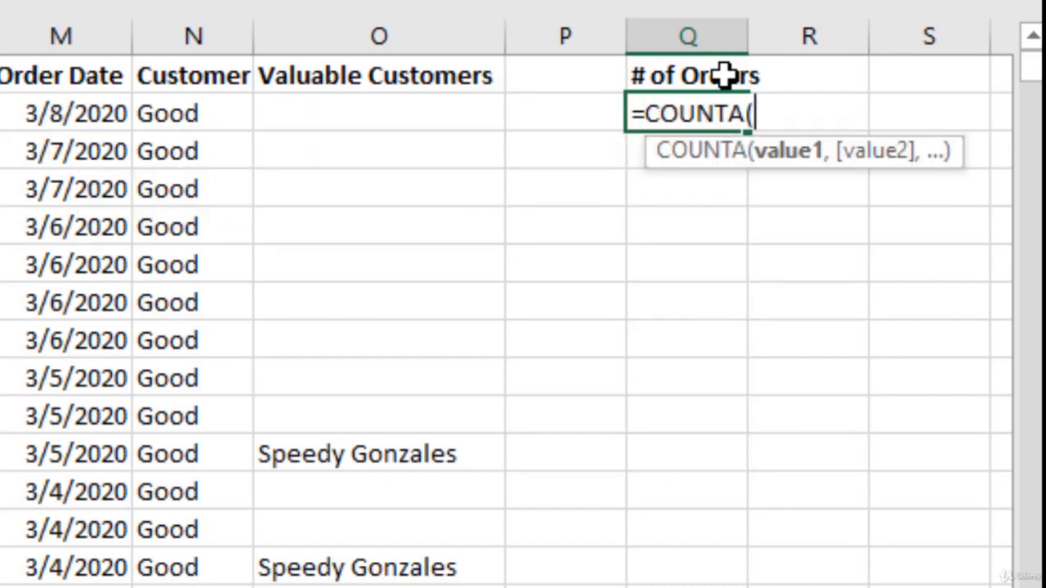
{"action": "type", "text": "A:A"}
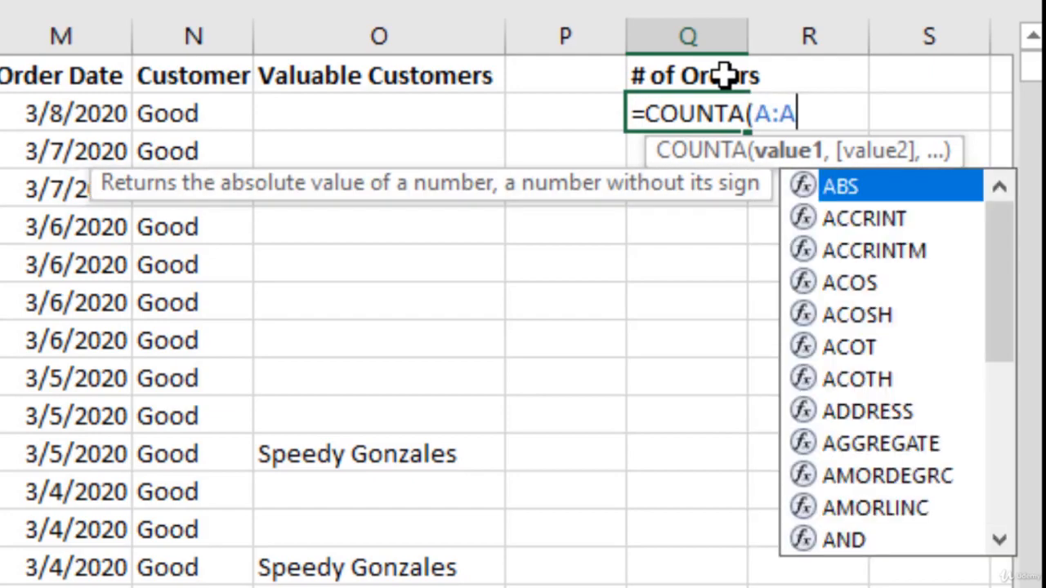
{"action": "type", "text": ")"}
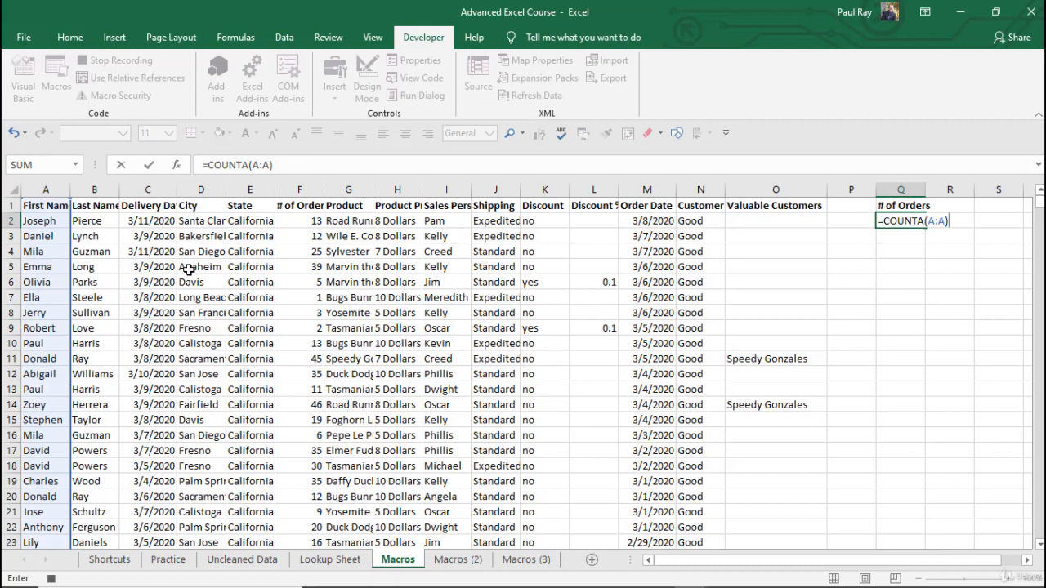
{"action": "key", "text": "Return"}
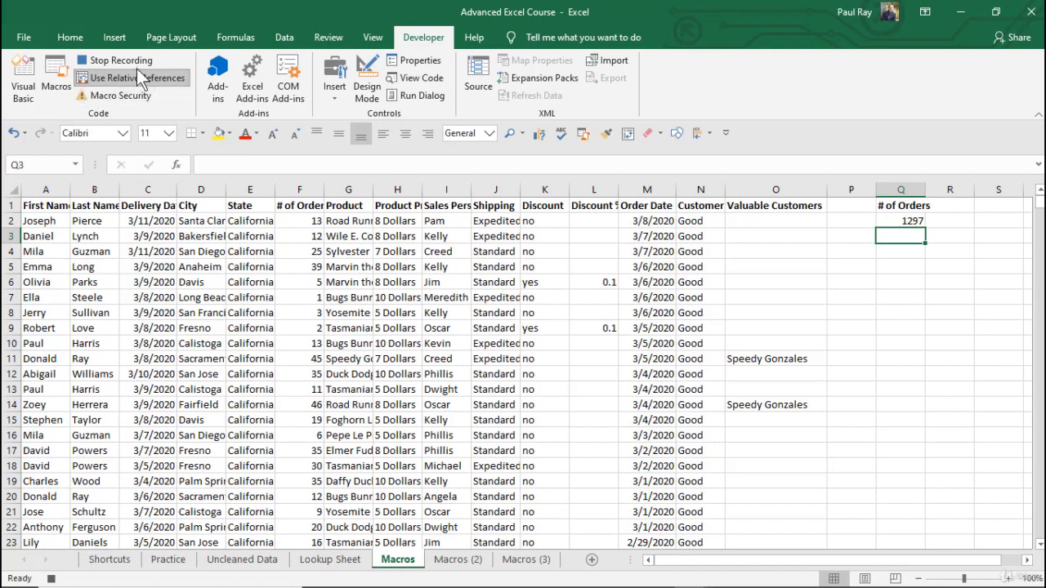
{"action": "left_click", "coordinate": [129, 60]}
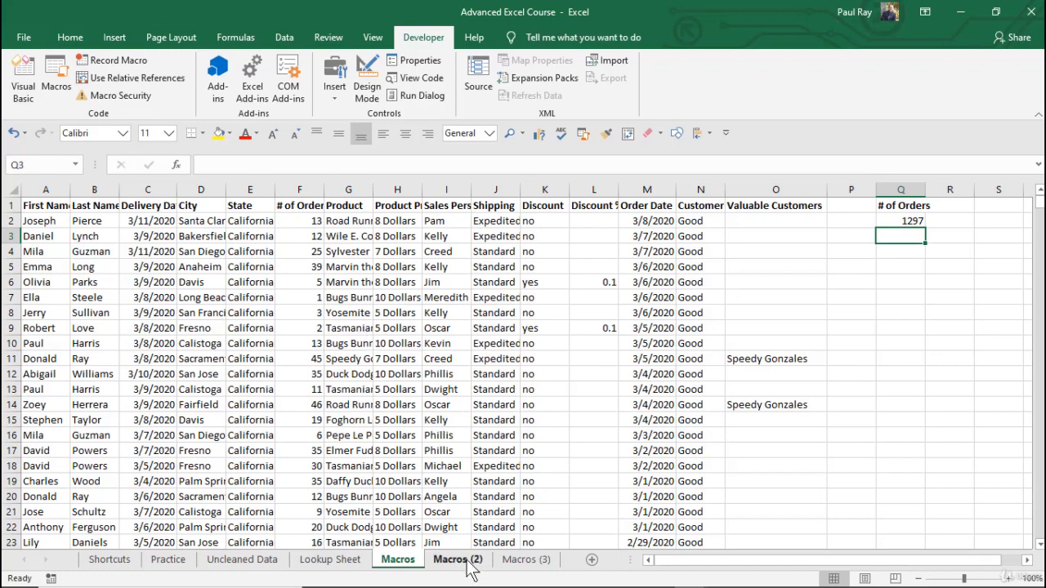
- Run the format_rel_abs macro on the Macros (3) sheet
{"action": "left_click", "coordinate": [525, 561]}
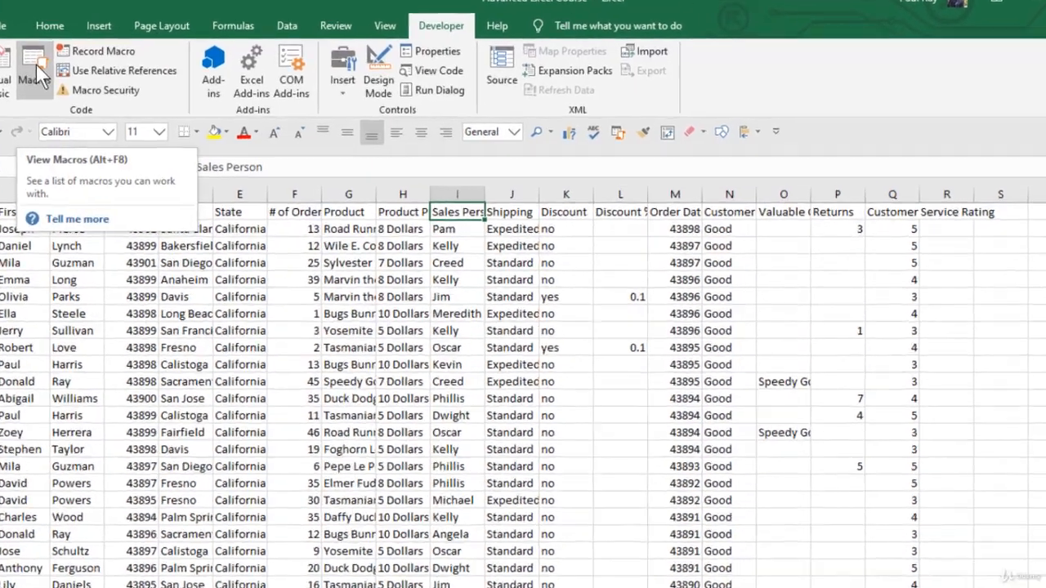
{"action": "left_click", "coordinate": [58, 73]}
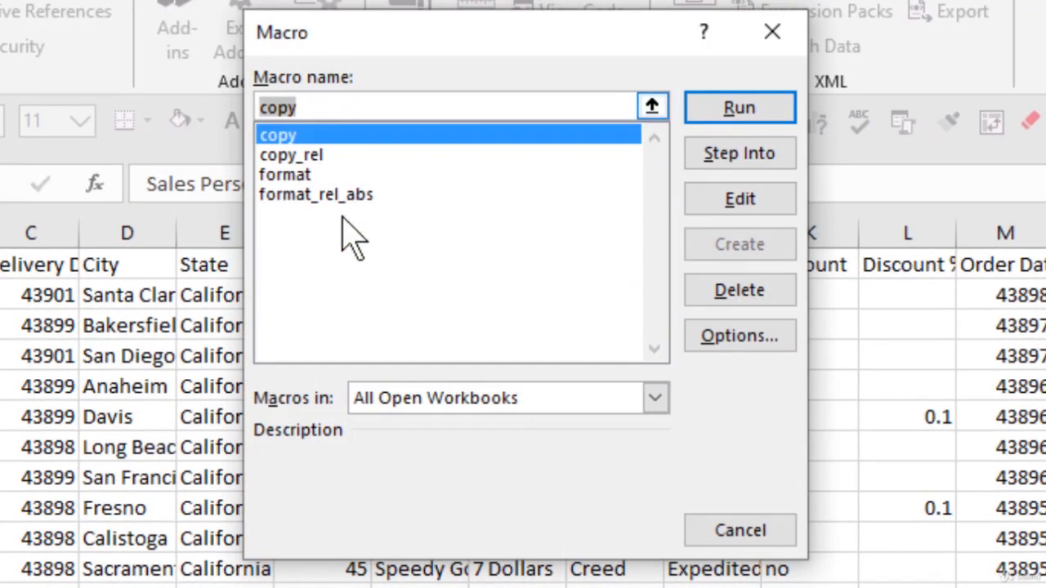
{"action": "left_click", "coordinate": [388, 195]}
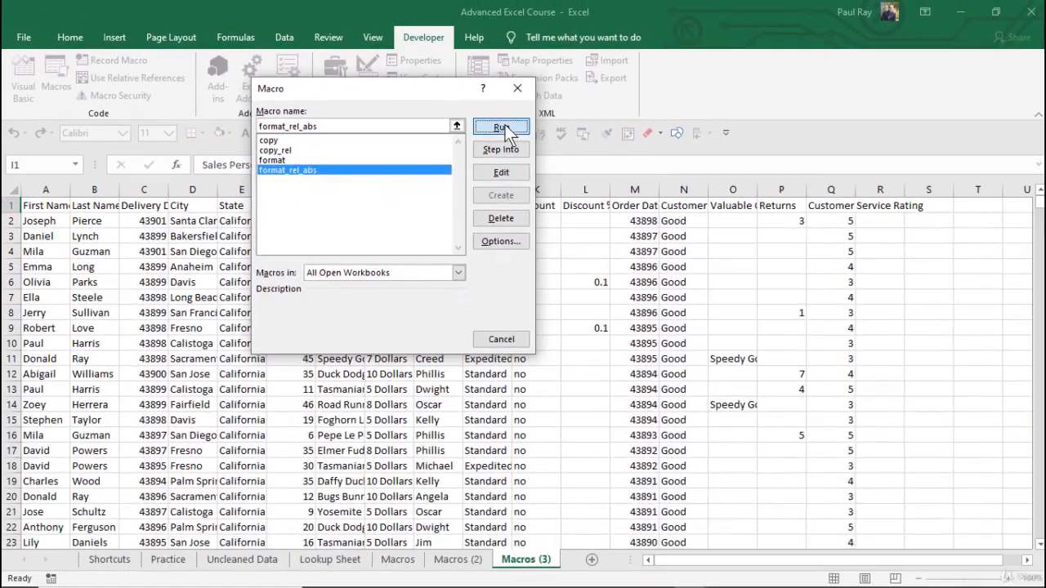
{"action": "left_click", "coordinate": [695, 106]}
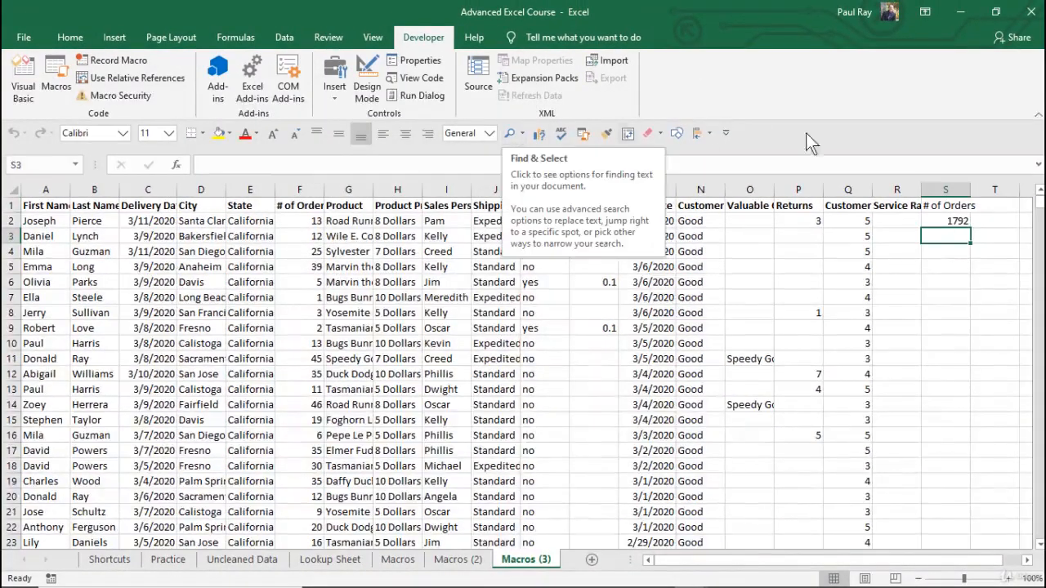
- Autofit column Q to its Customer Service Rating header and check the Delivery Date and Order Date formatting
{"action": "double_click", "coordinate": [870, 187]}
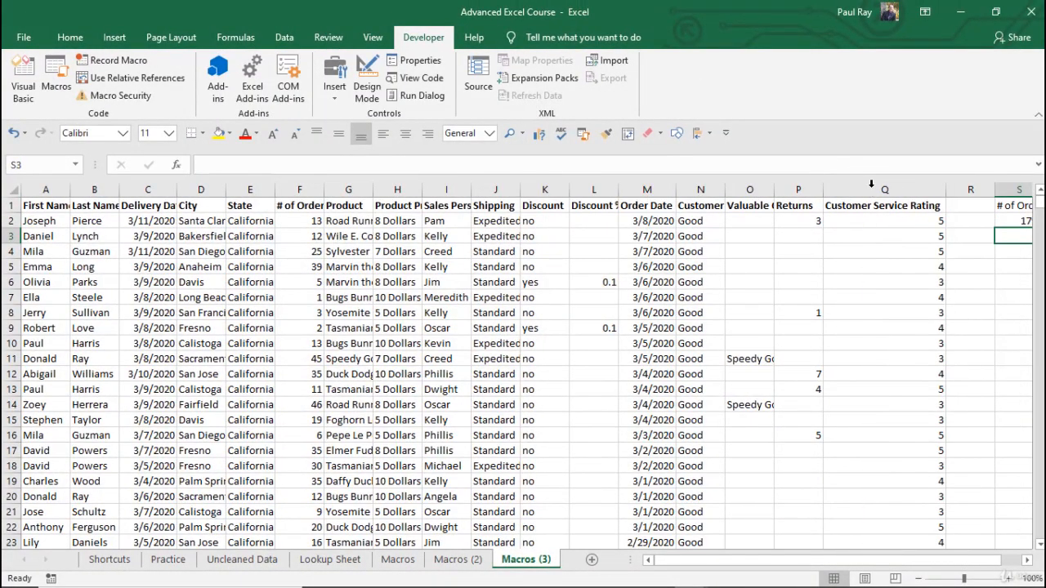
{"action": "left_click", "coordinate": [974, 206]}
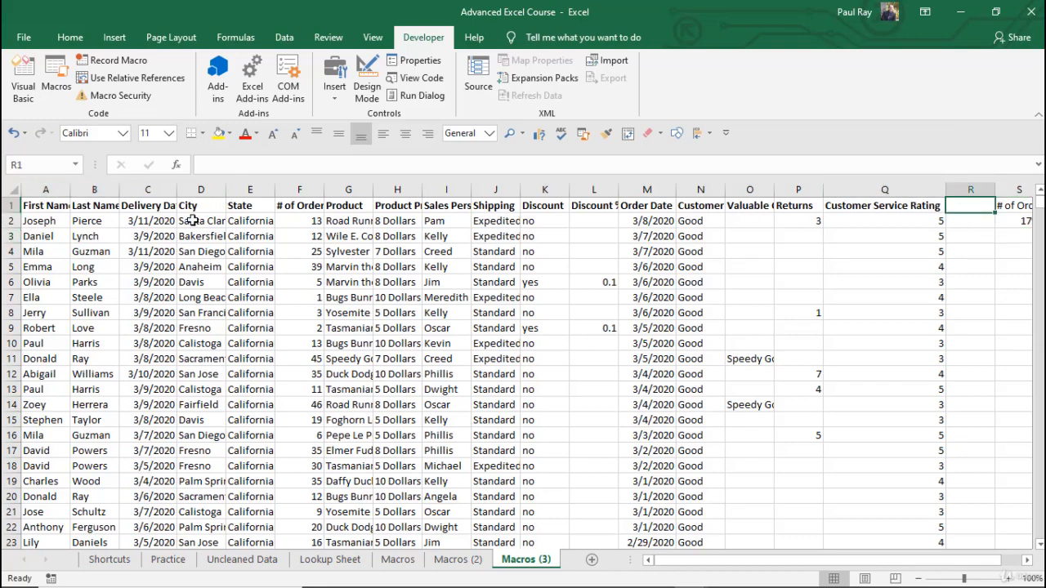
{"action": "left_click_drag", "start_coordinate": [149, 235], "coordinate": [151, 282]}
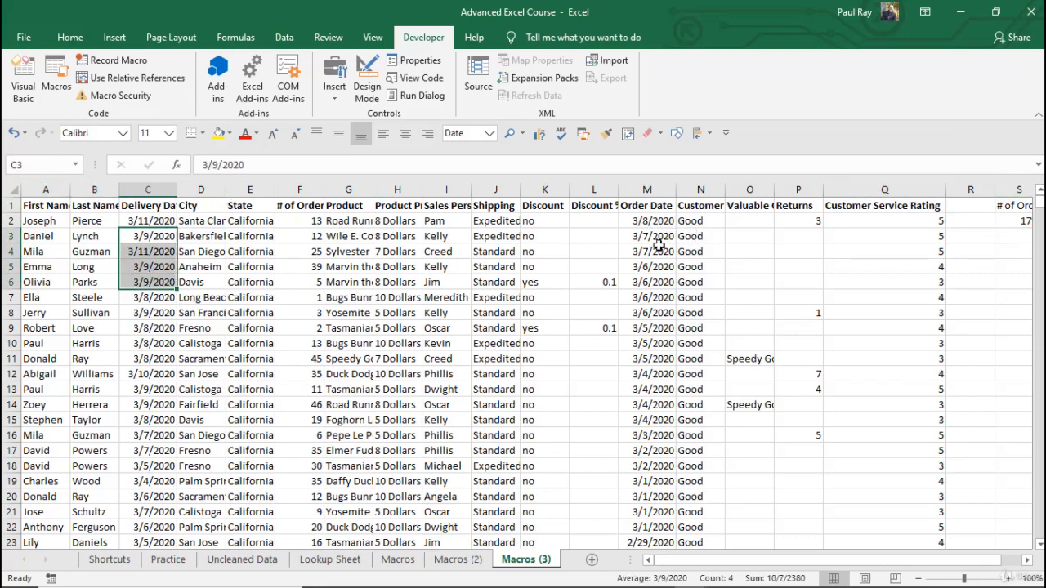
{"action": "left_click_drag", "start_coordinate": [654, 221], "coordinate": [658, 293]}
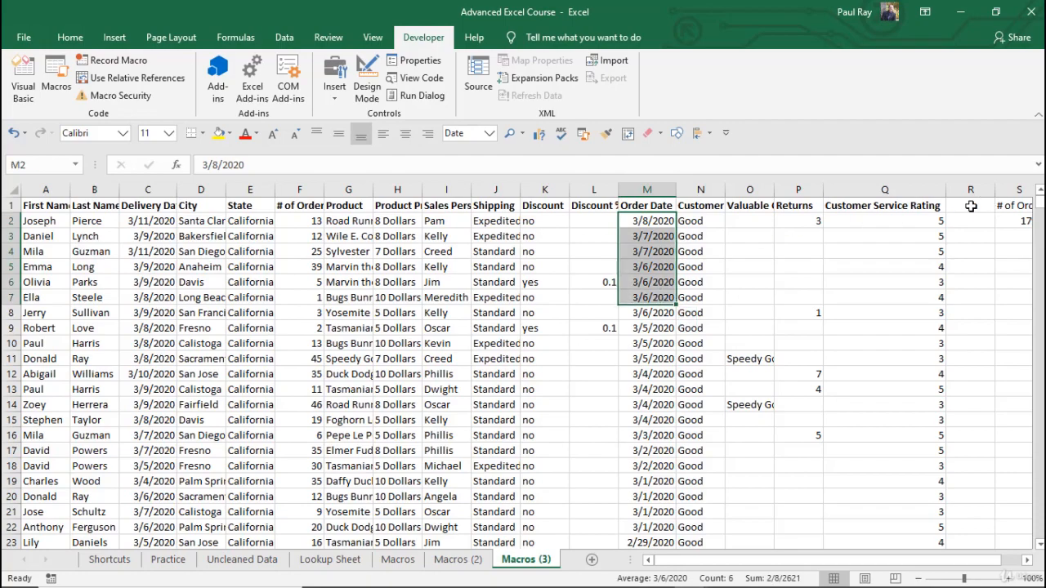
- Check the # of Orders header and count formula in column S against the last filled row of the Order Date column
{"action": "left_click", "coordinate": [1020, 205]}
{"action": "key", "text": "Right"}
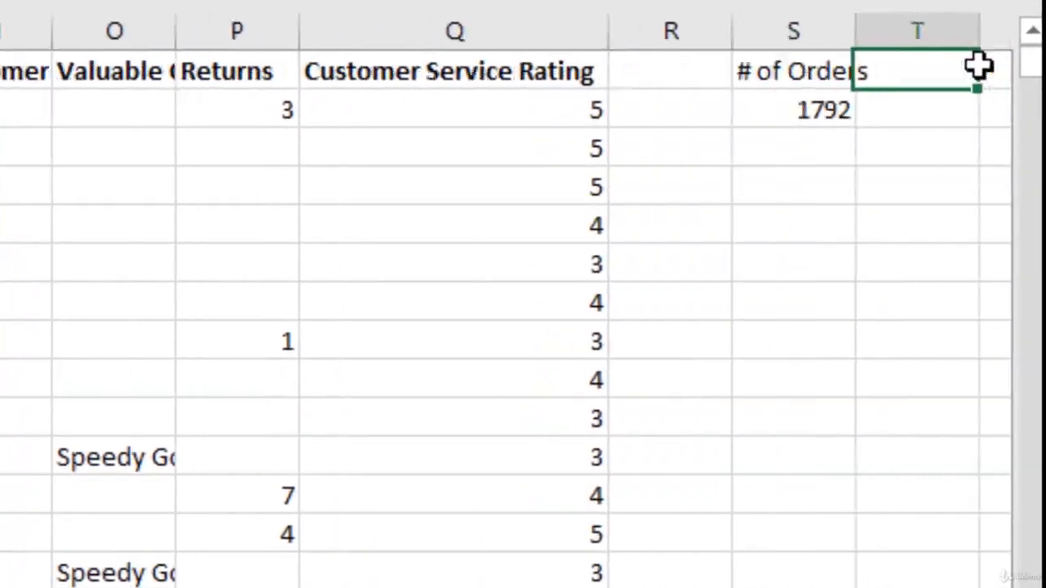
{"action": "key", "text": "Left"}
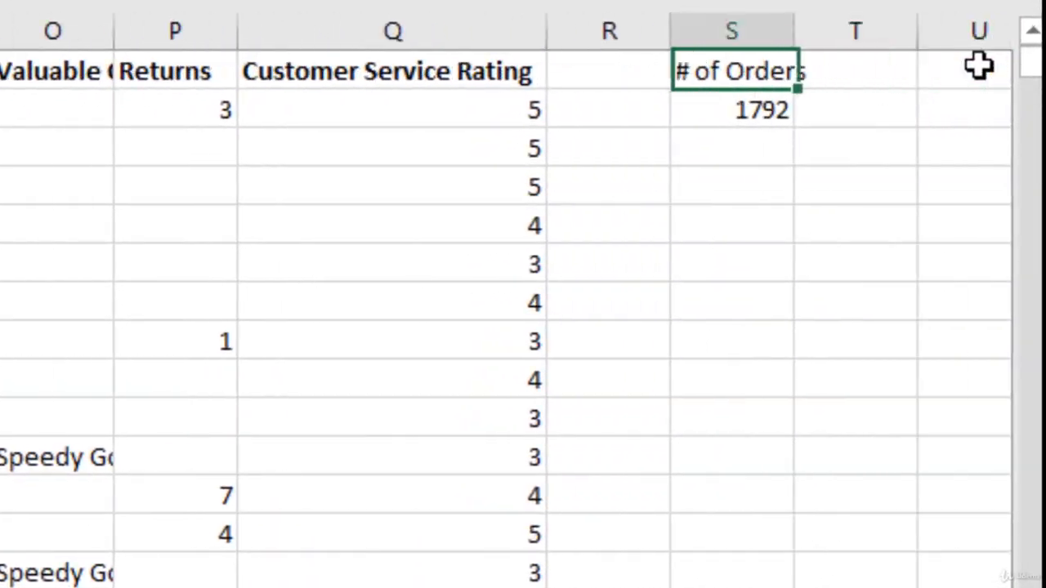
{"action": "key", "text": "Down"}
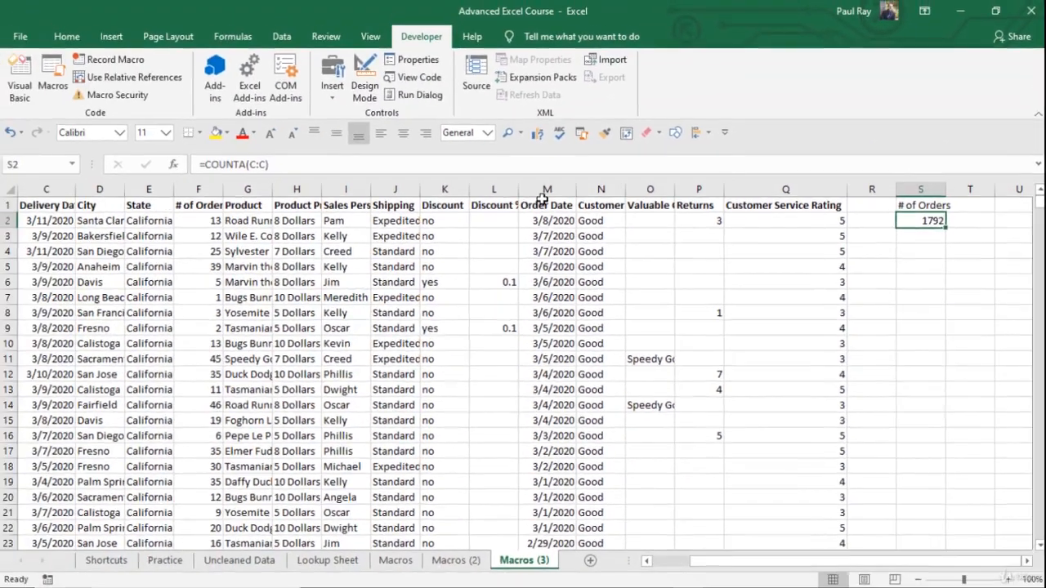
{"action": "left_click", "coordinate": [564, 210]}
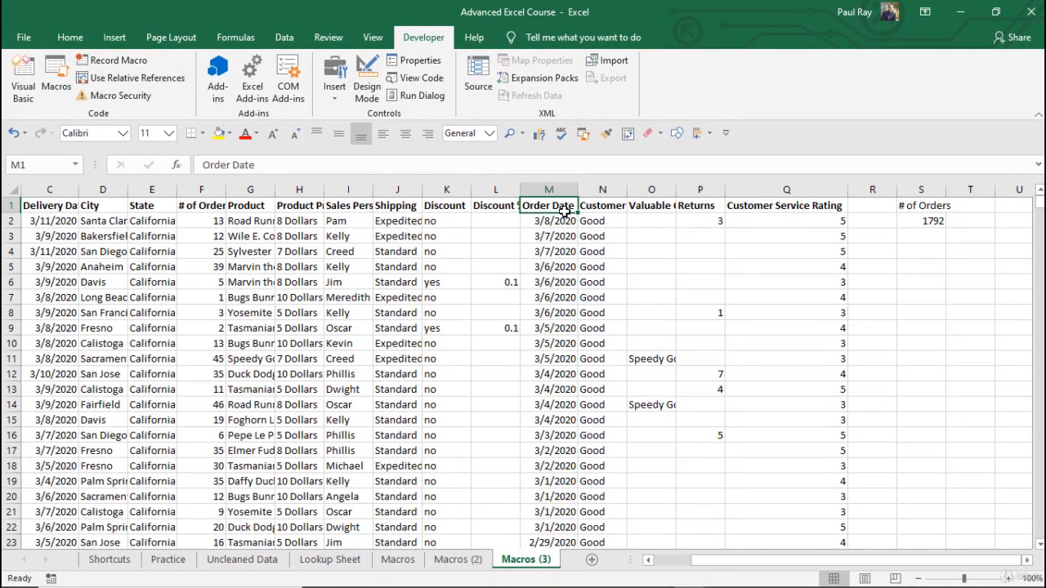
{"action": "key", "text": "ctrl+Down"}
{"action": "scroll", "coordinate": [564, 210], "scroll_direction": "down", "scroll_amount": 3}
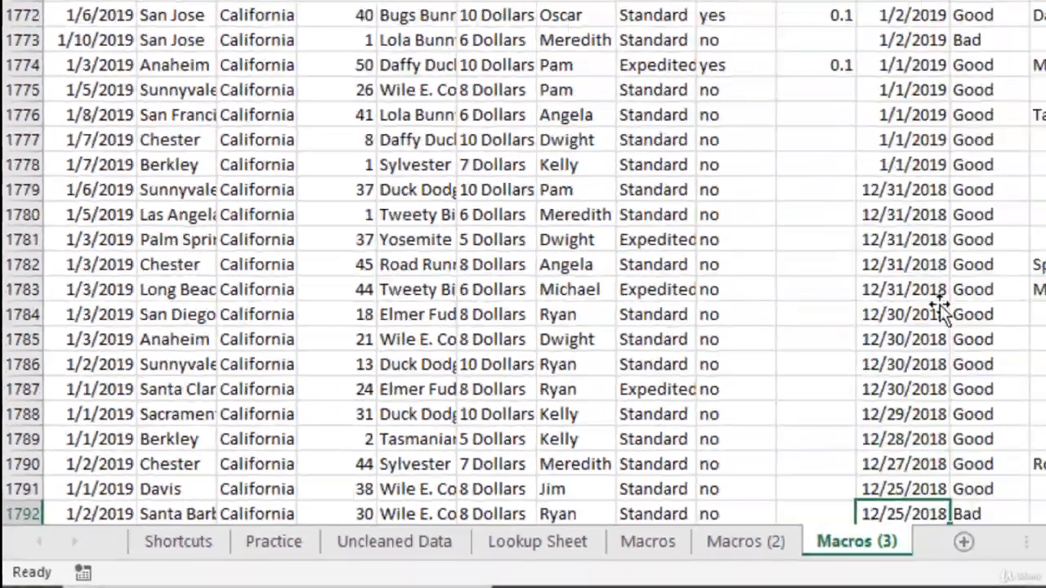
{"action": "key", "text": "ctrl+Up"}
- Change the count formula in S2 to =COUNTA(C:C)-1 so the header row is excluded
{"action": "left_click", "coordinate": [932, 222]}
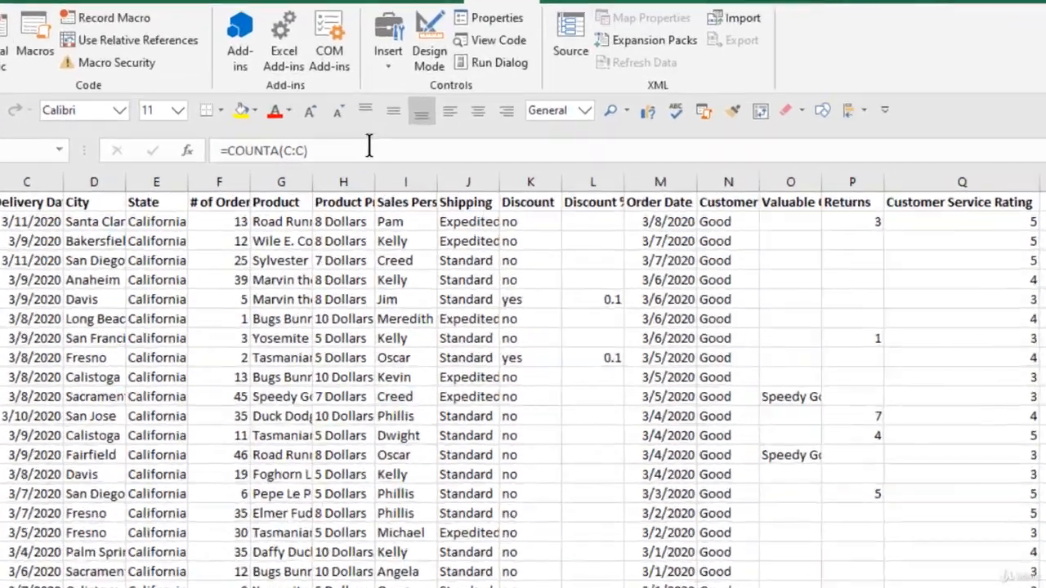
{"action": "left_click", "coordinate": [369, 147]}
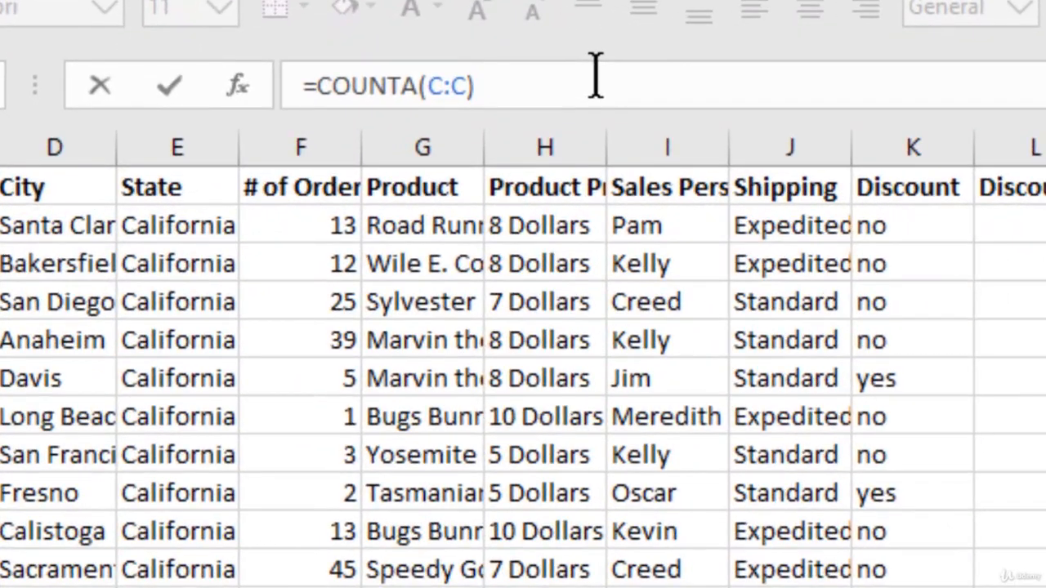
{"action": "type", "text": "-1"}
{"action": "key", "text": "Return"}
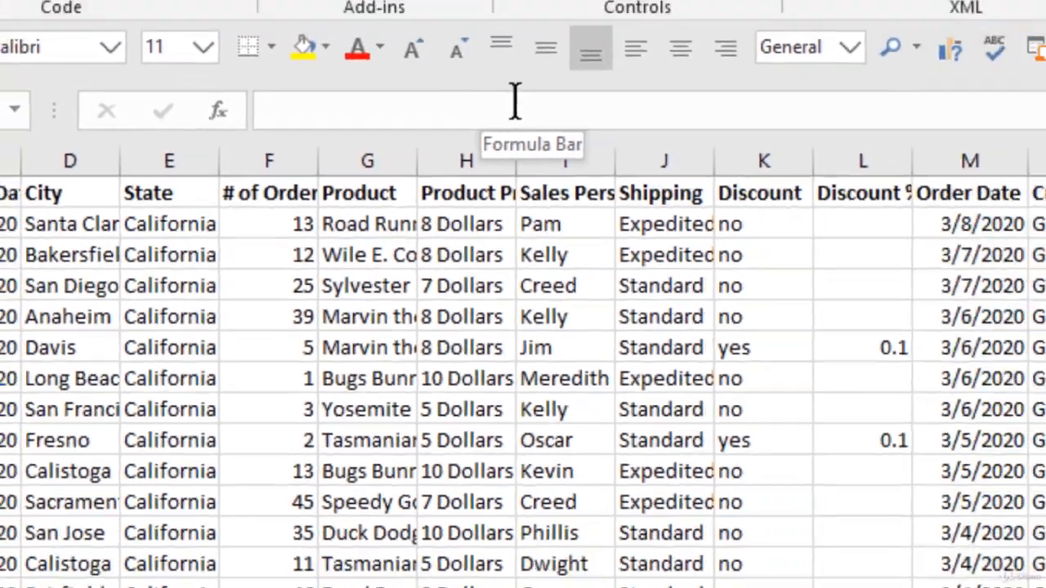
{"action": "left_click", "coordinate": [925, 220]}
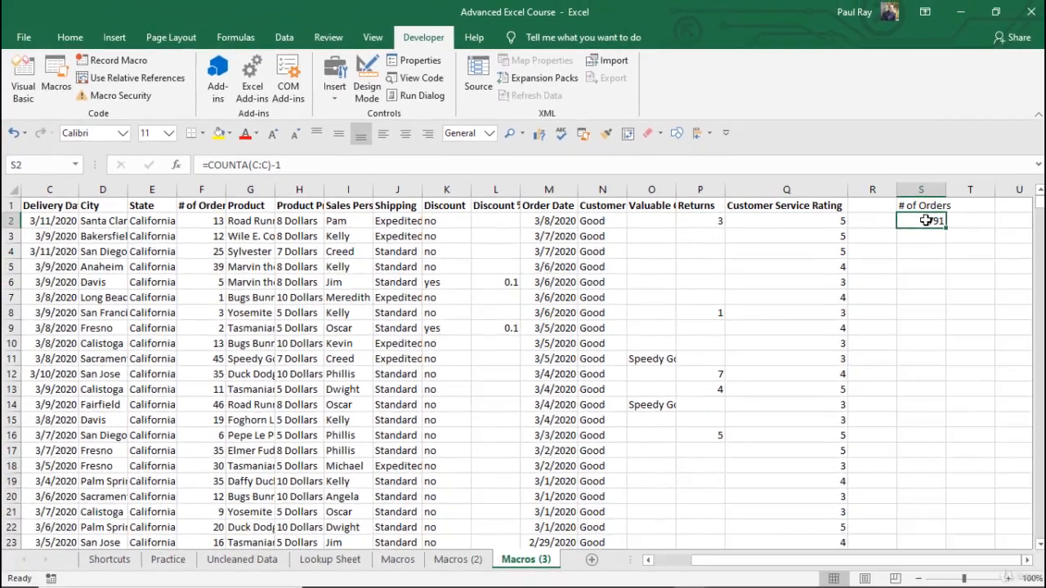